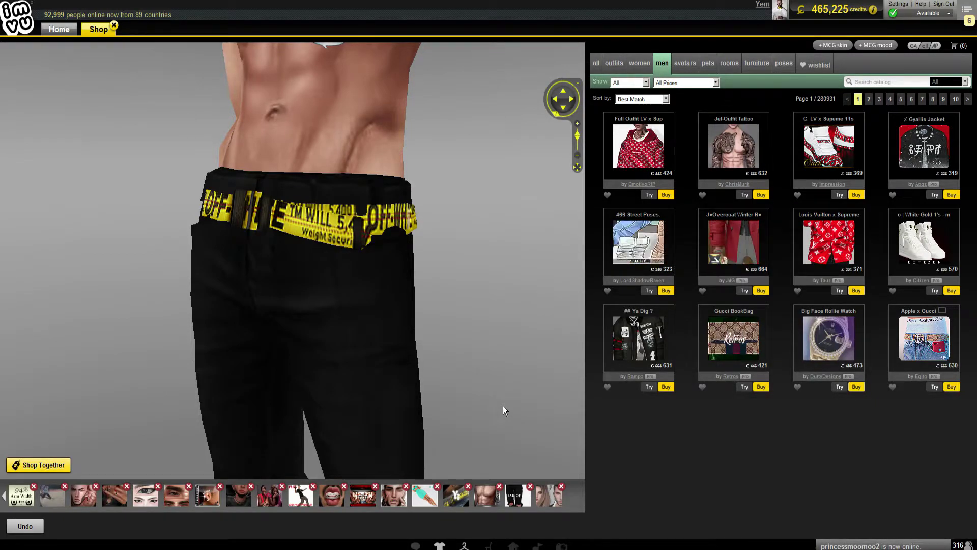
Frame the avatar in the IMVU shop preview and capture a background-free high-resolution snapshot with the *hiresnobg chat command
scroll(488, 371, down, 5)
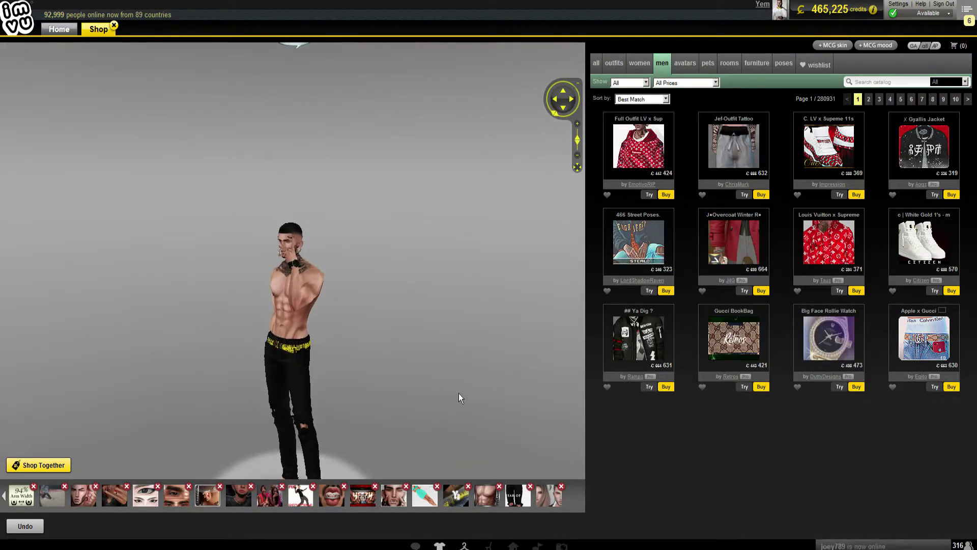
scroll(468, 382, up, 5)
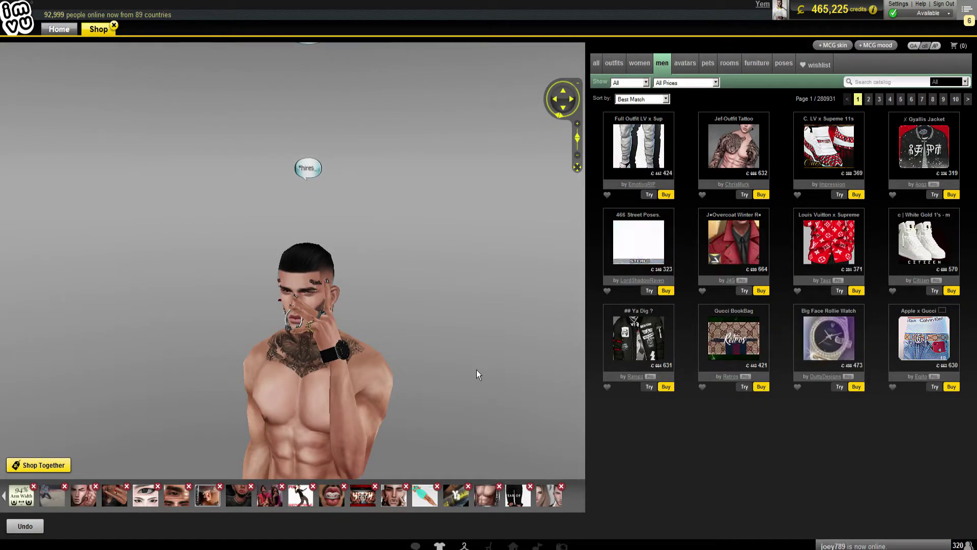
text(obg)
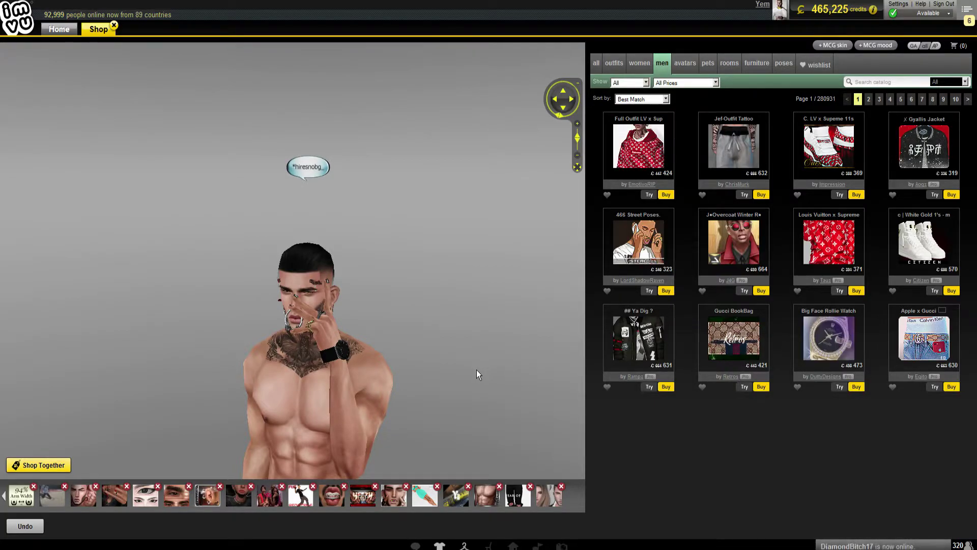
scroll(487, 382, down, 5)
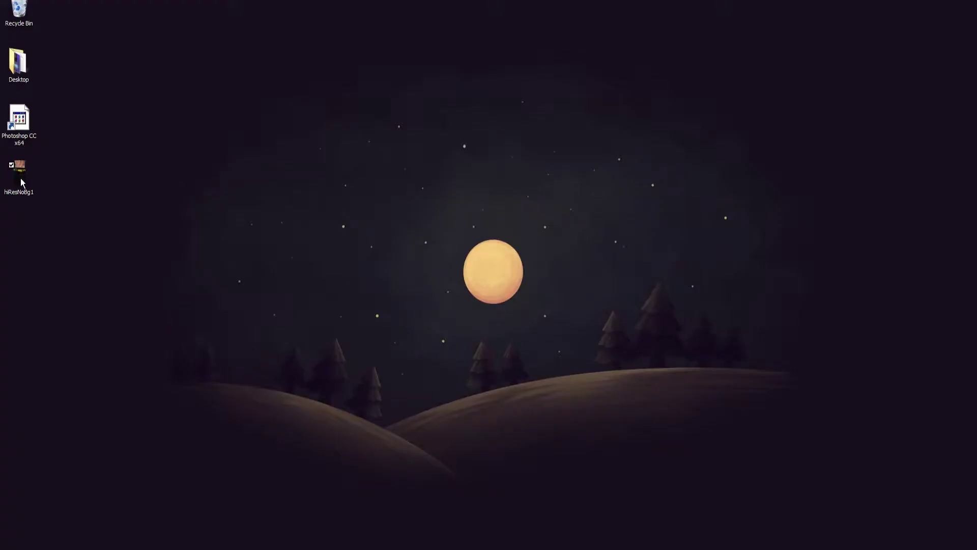
View the saved hiResNoBg1 snapshot from the desktop in the photo viewer, and close it again
double_click(22, 183)
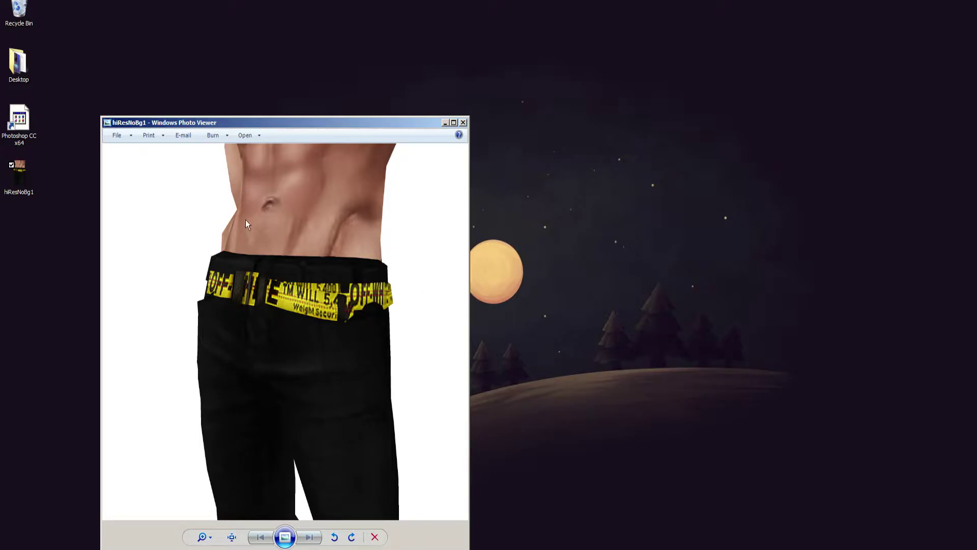
drag(273, 123, 376, 67)
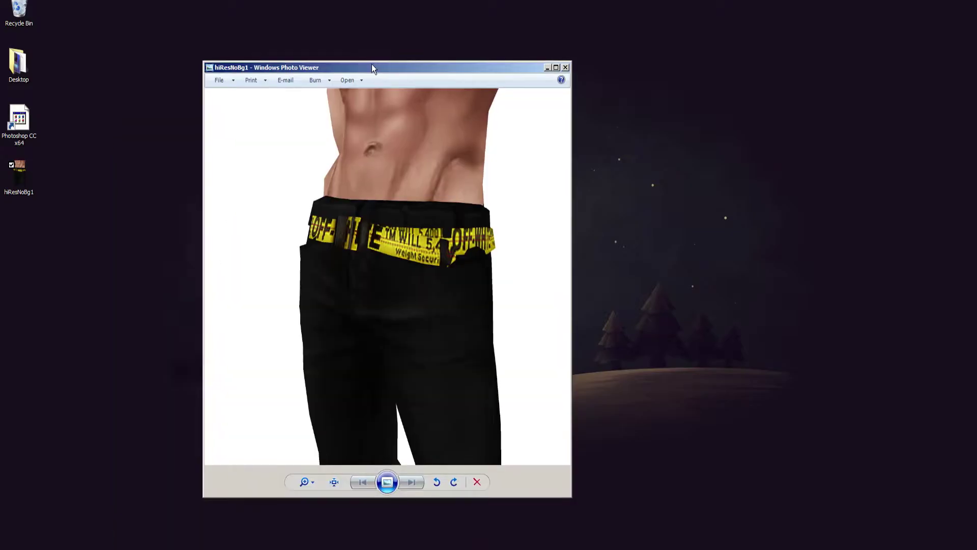
click(566, 68)
Launch Photoshop CC x64 from its desktop shortcut
double_click(19, 120)
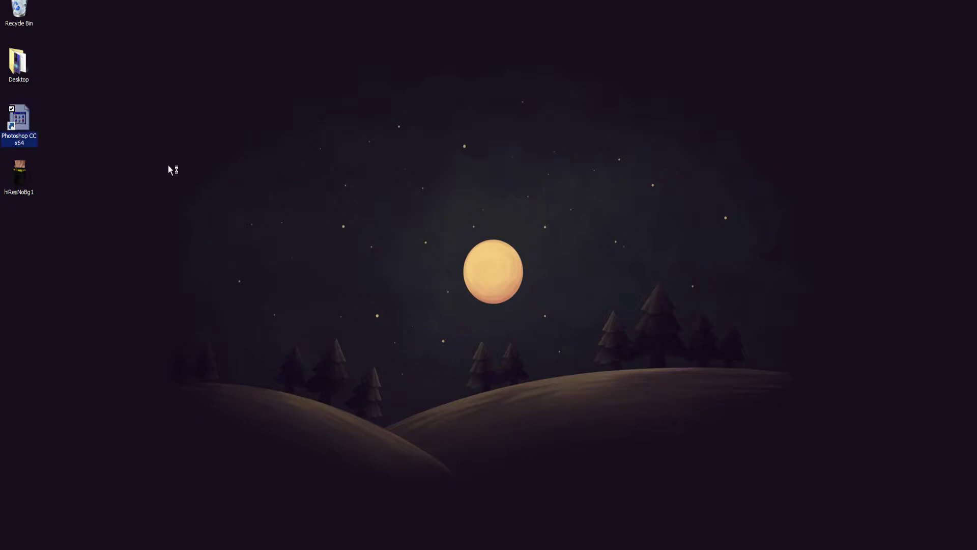
click(314, 225)
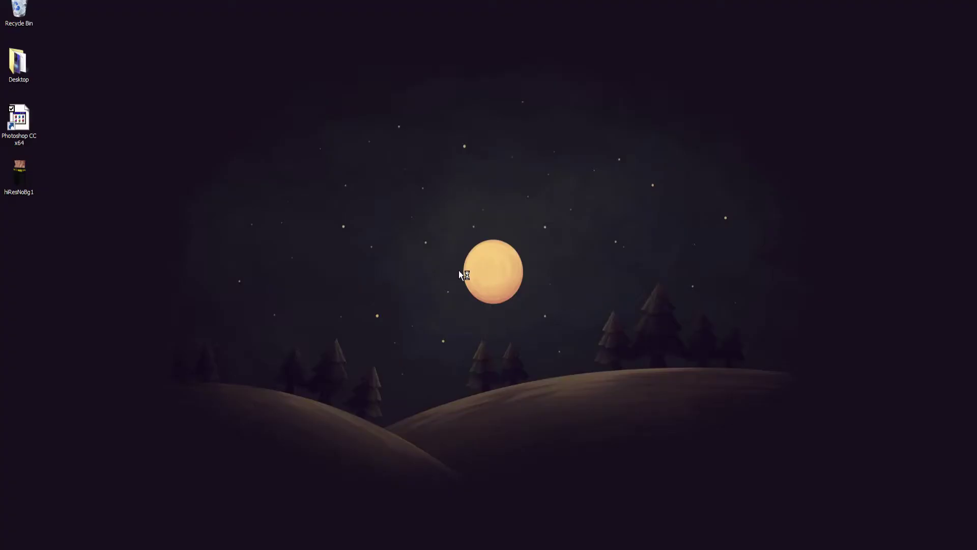
right_click(18, 131)
click(217, 201)
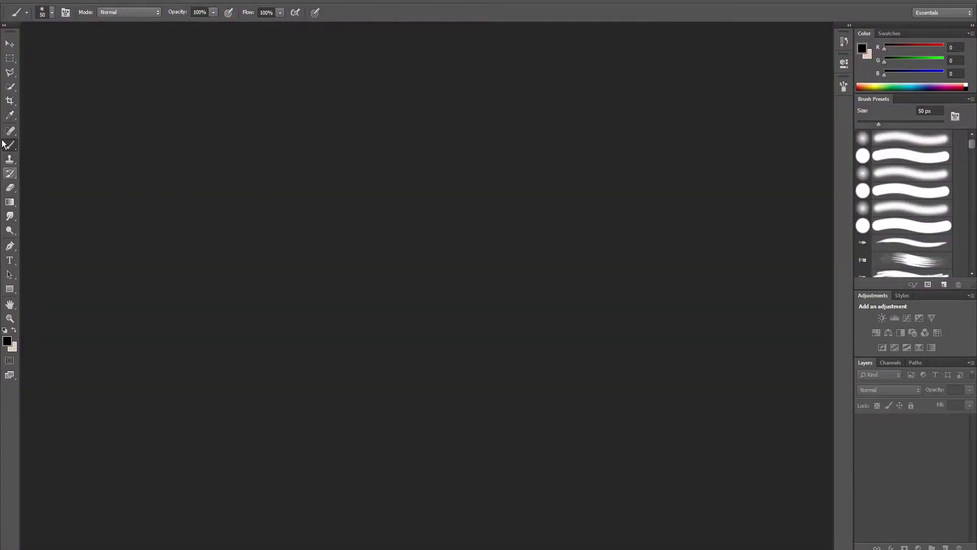
Open the hiResNoBg1 PNG image from the Desktop folder
click(30, 2)
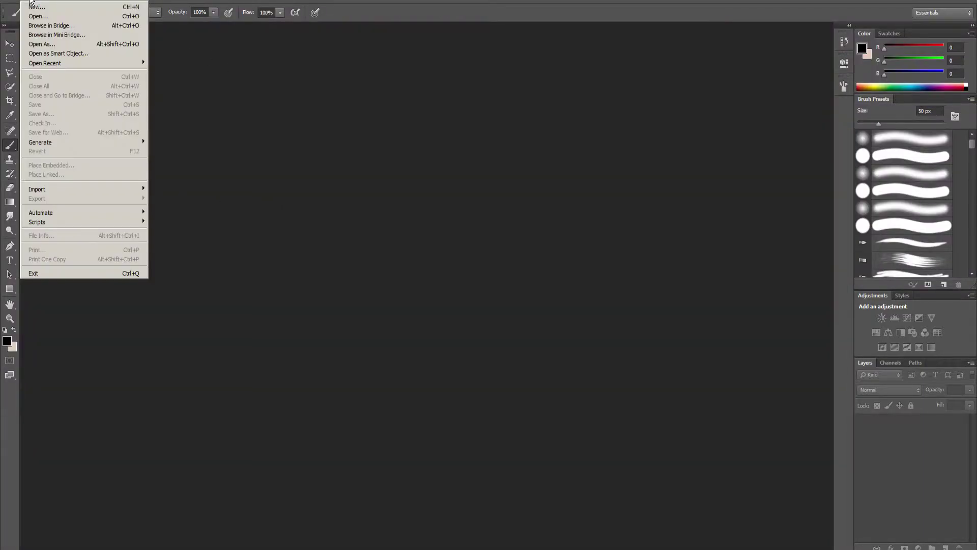
click(38, 16)
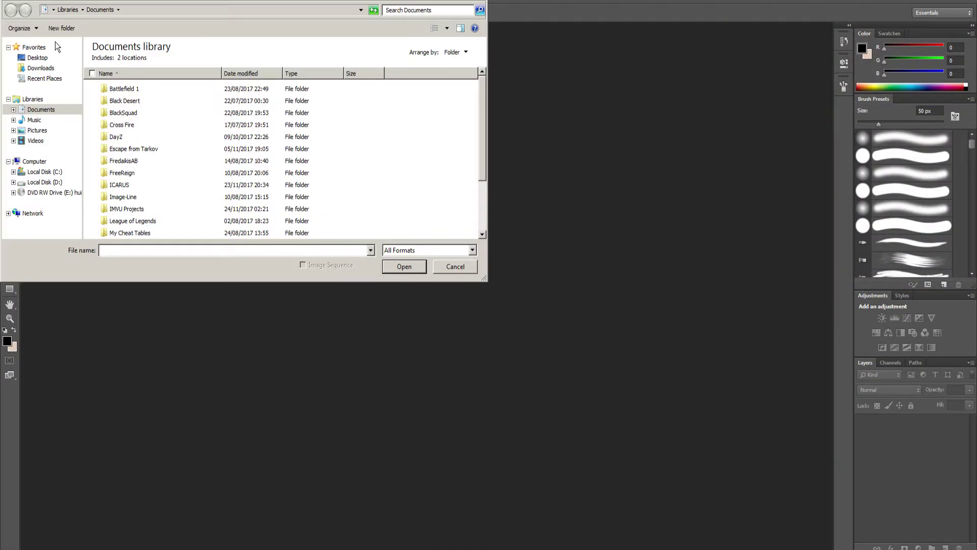
click(43, 60)
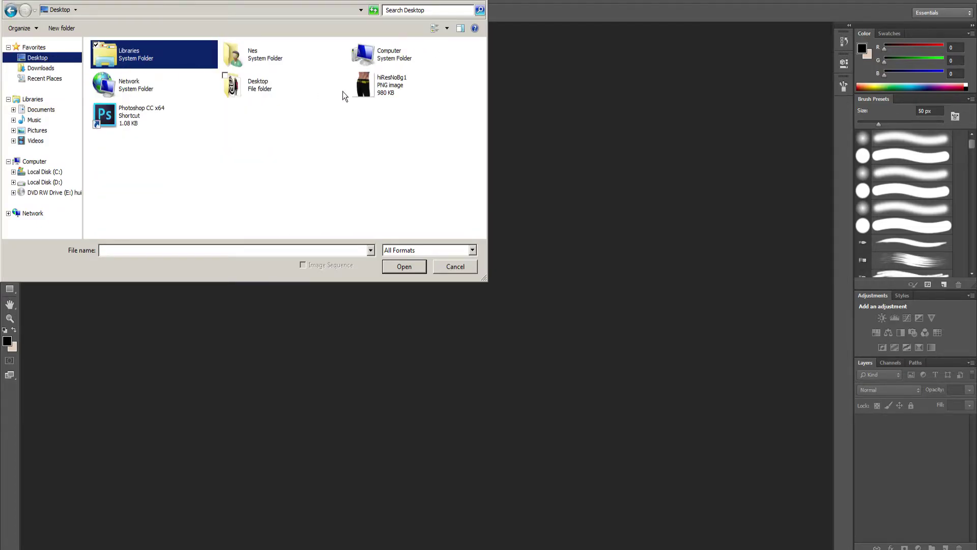
click(388, 95)
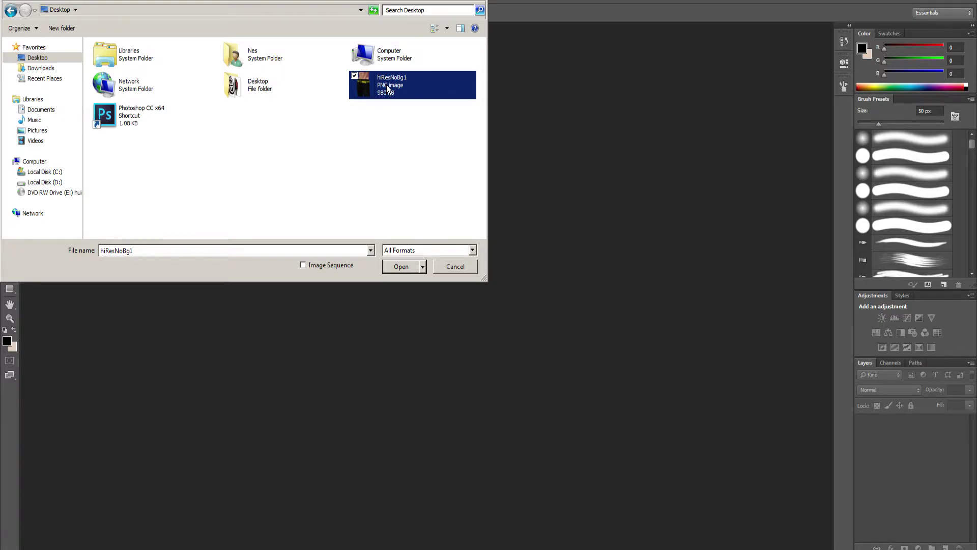
double_click(388, 89)
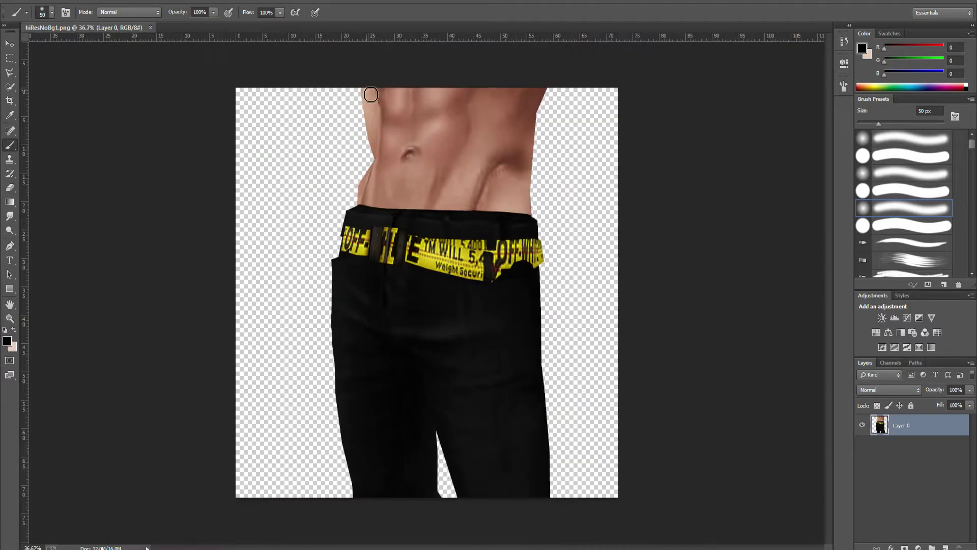
Add a new empty layer to the image and place it below the avatar layer, Layer 0
scroll(369, 94, up, 2)
scroll(370, 92, down, 1)
click(945, 548)
drag(922, 430, 918, 455)
key(ctrl+minus)
key(ctrl+minus)
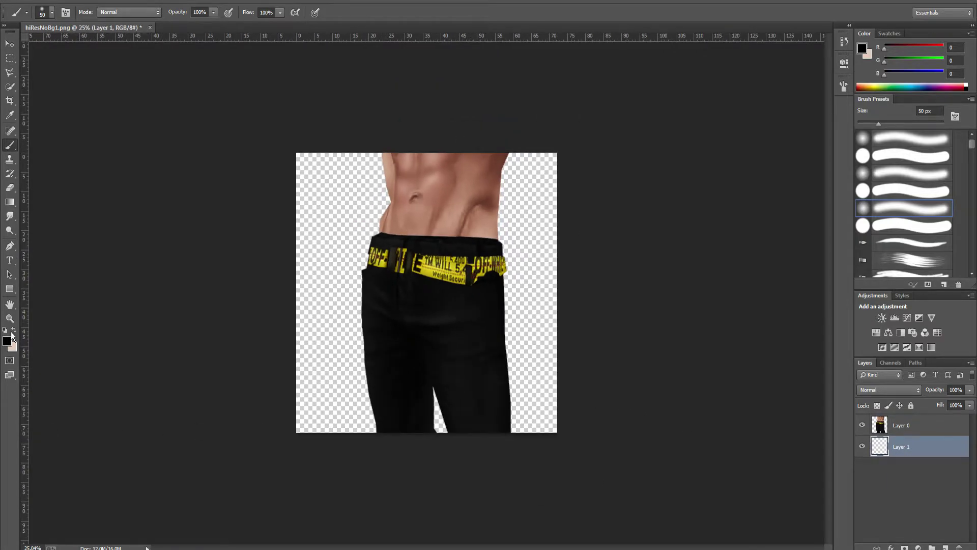
Swap the foreground and background colours and set the foreground colour to white, ffffff
click(14, 330)
click(7, 341)
text(ffffff)
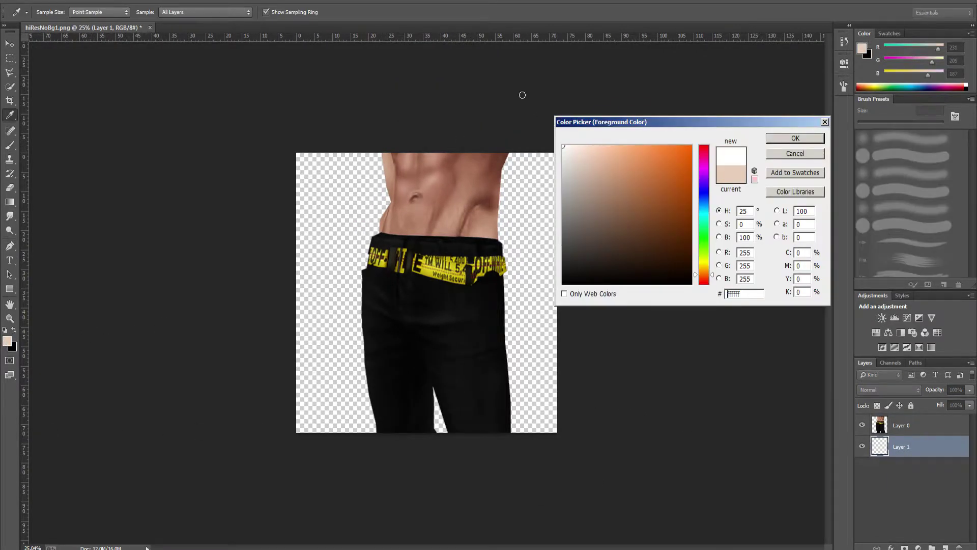
click(802, 139)
Enlarge the soft brush to 1700 px and paint the whole new layer behind the avatar white
key(b)
key(bracketright)
key(bracketright)
key(bracketright)
key(bracketright)
mouse_move(601, 458)
mouse_down()
mouse_move(265, 458)
mouse_move(601, 306)
mouse_move(231, 62)
mouse_up()
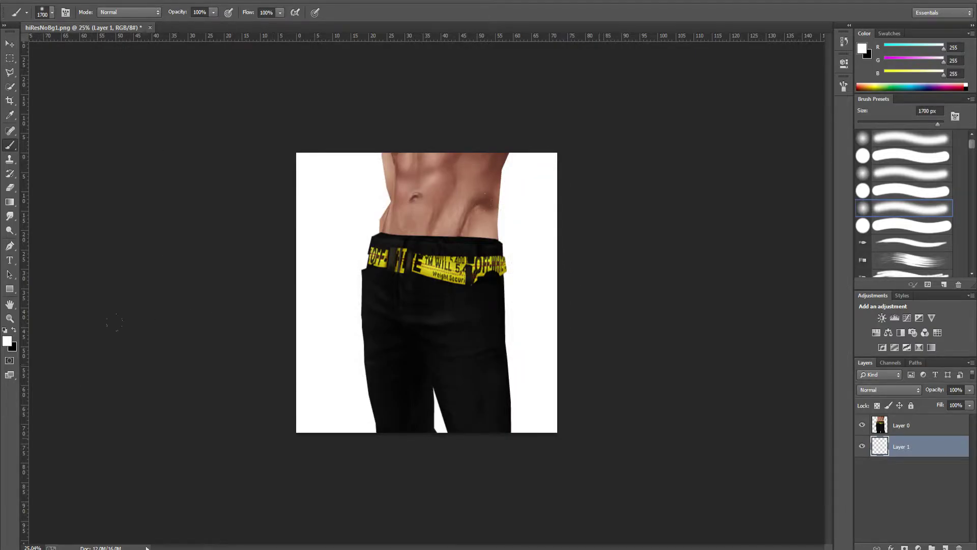
scroll(376, 136, up, 5)
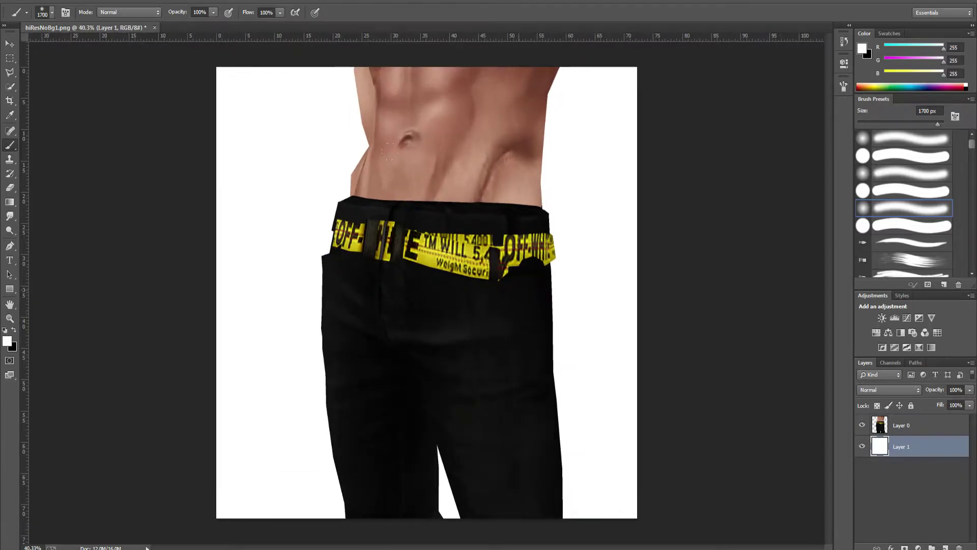
scroll(377, 136, down, 1)
scroll(377, 136, down, 2)
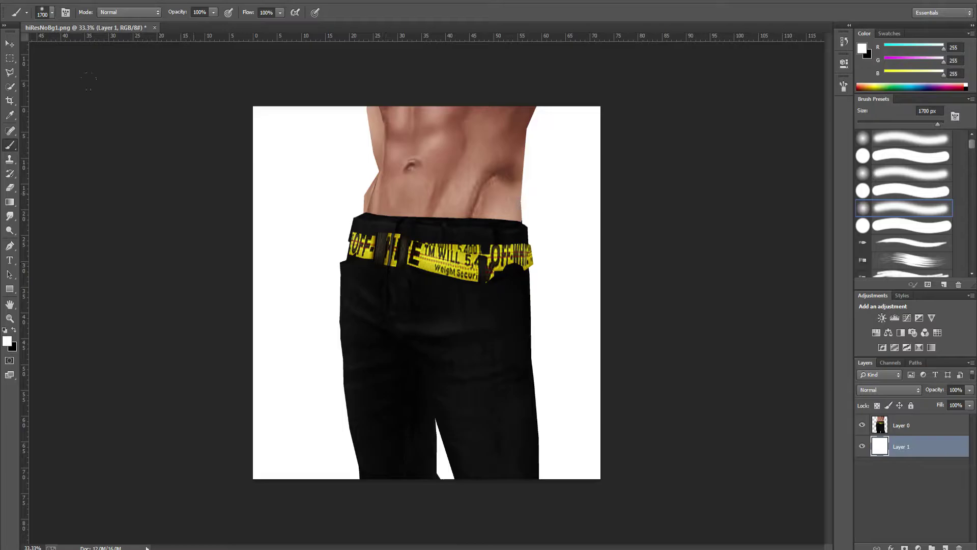
Start a new document 100 pixels wide and 80 pixels high with a resolution of 92 pixels/inch
click(32, 1)
click(34, 8)
key(Tab)
key(Tab)
text(100)
key(Tab)
key(Tab)
text(80)
key(Tab)
key(Tab)
text(92)
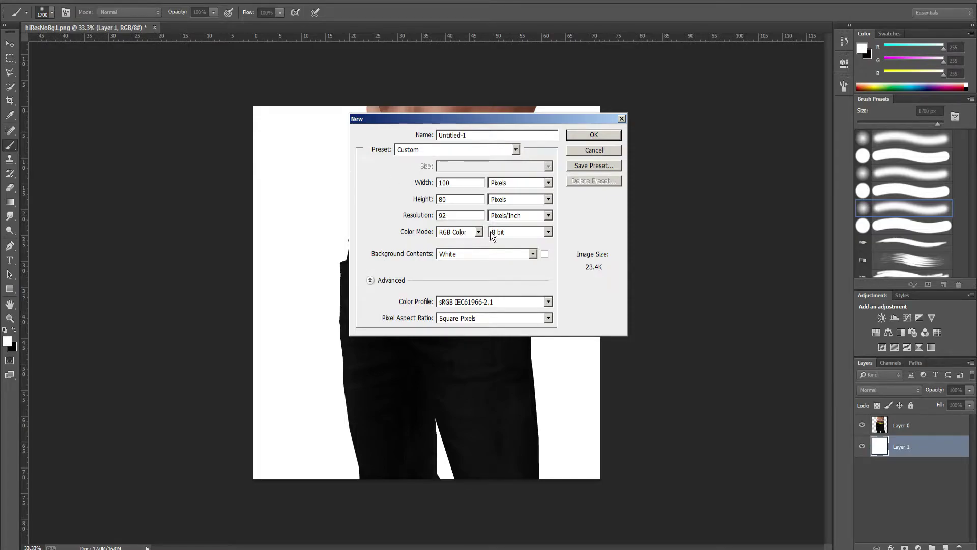
Set the new document's colour depth to 16 bit and create the document
click(514, 232)
click(514, 231)
click(515, 232)
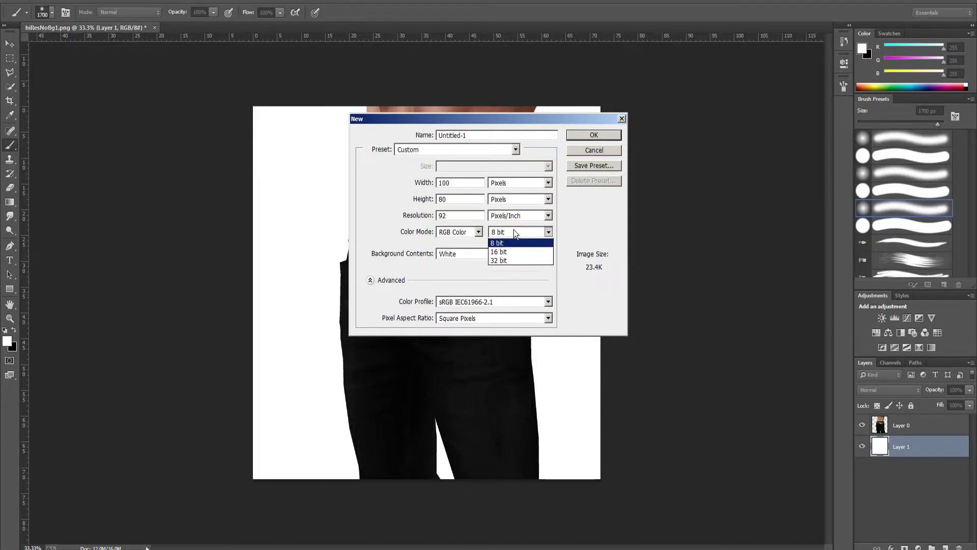
click(507, 248)
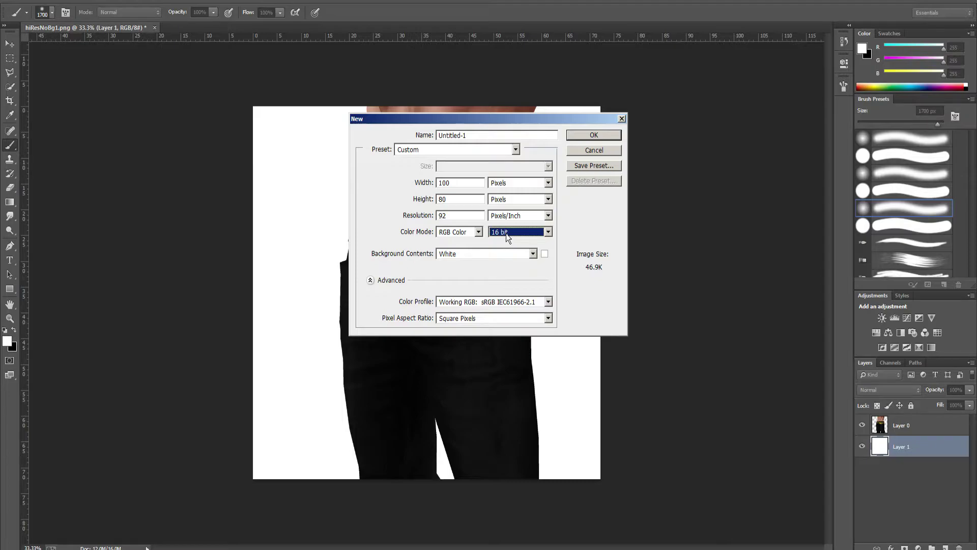
click(420, 182)
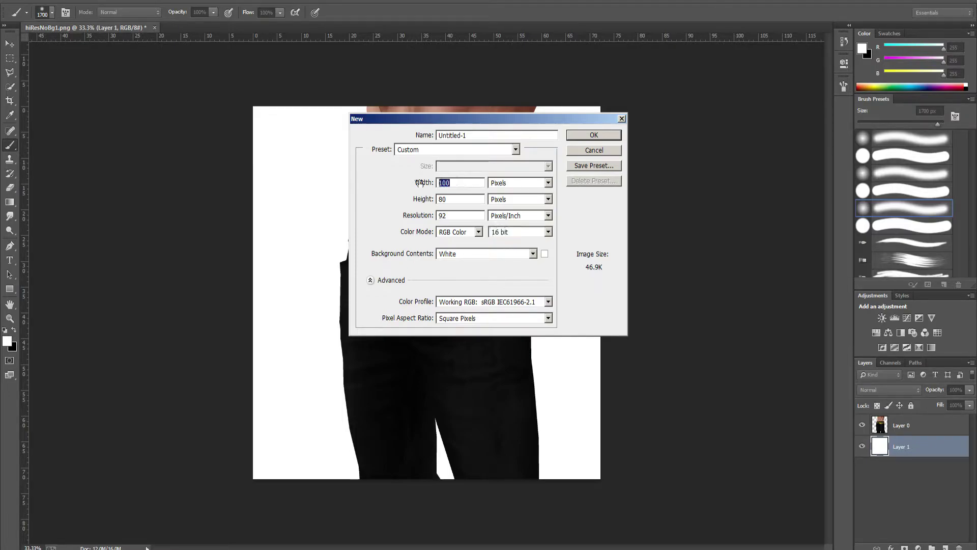
click(583, 149)
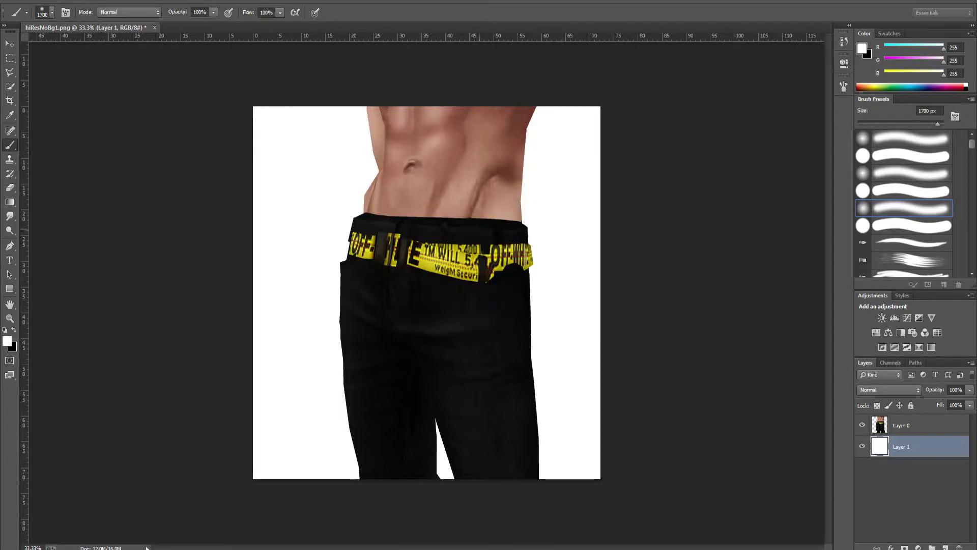
scroll(478, 220, up, 2)
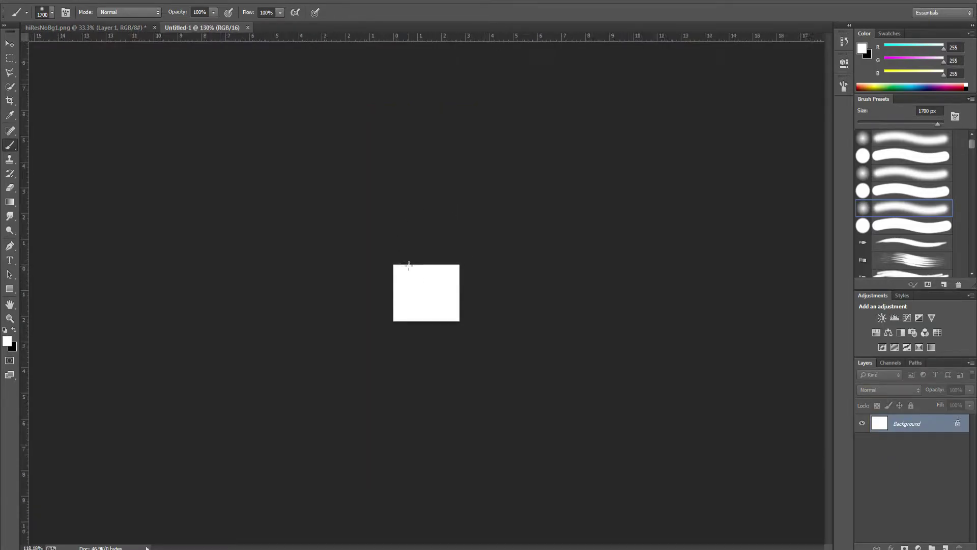
click(74, 27)
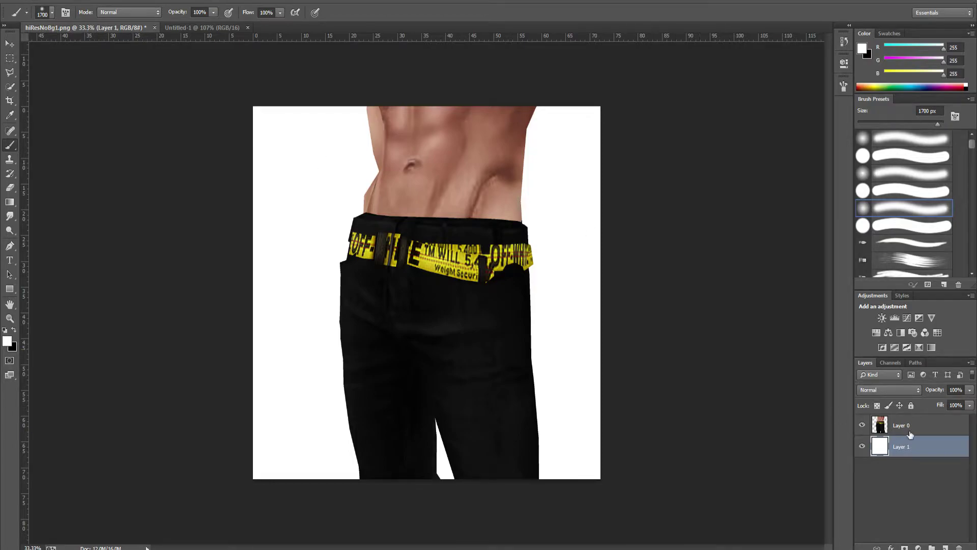
click(197, 28)
click(23, 4)
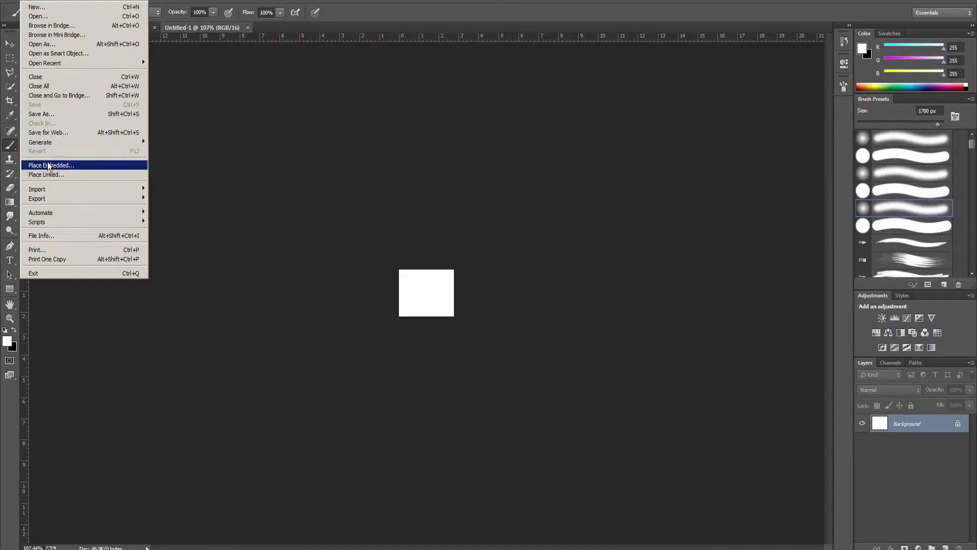
click(90, 29)
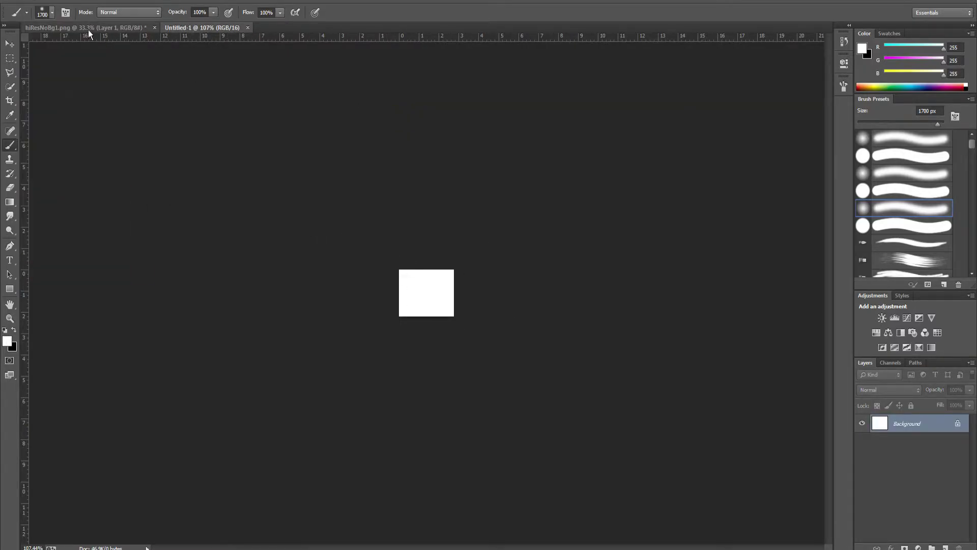
In hiResNoBg1.png, add a layer above the white one at 80% opacity and paint its lower half black with the 1700 px soft brush
click(90, 28)
scroll(393, 136, up, 2)
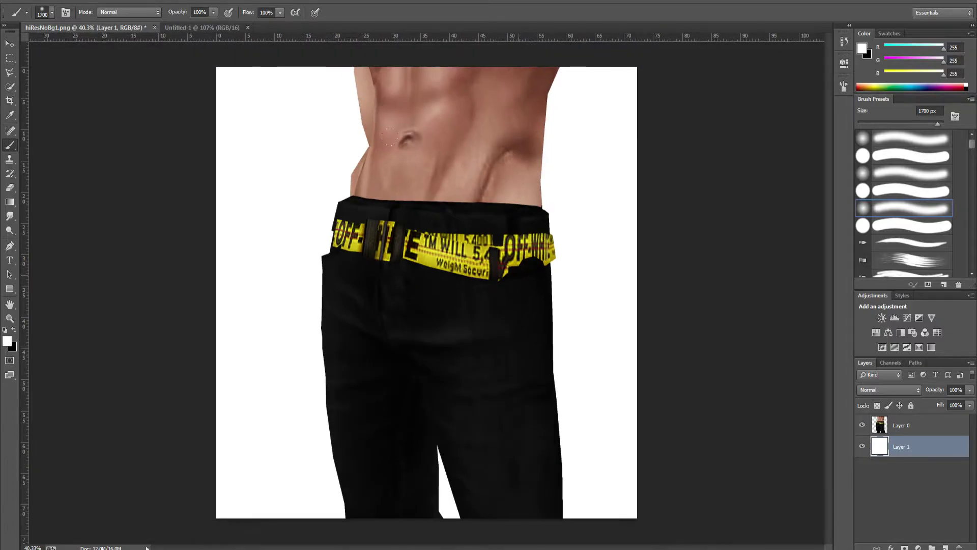
scroll(389, 137, down, 1)
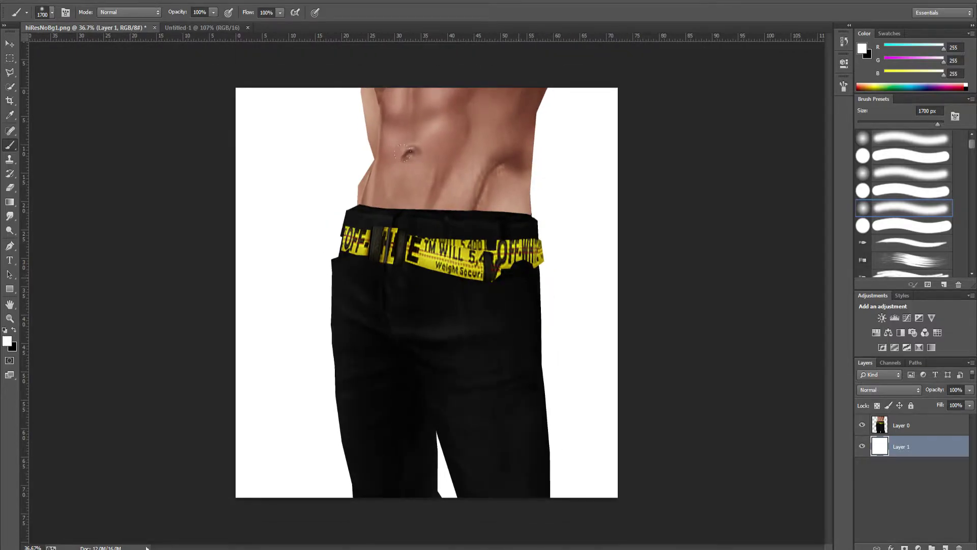
click(946, 547)
key(x)
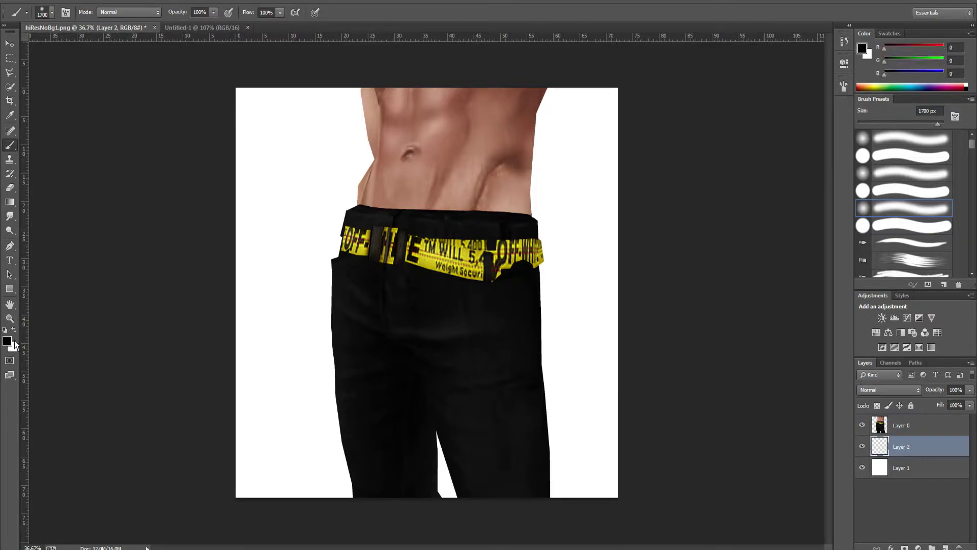
drag(969, 390, 961, 407)
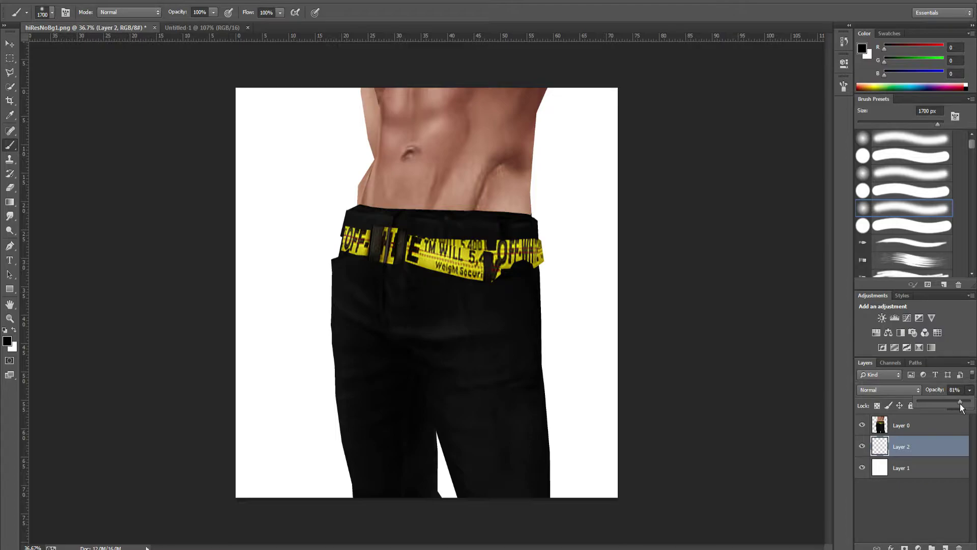
mouse_move(585, 448)
mouse_down()
mouse_move(285, 448)
mouse_move(622, 351)
mouse_up()
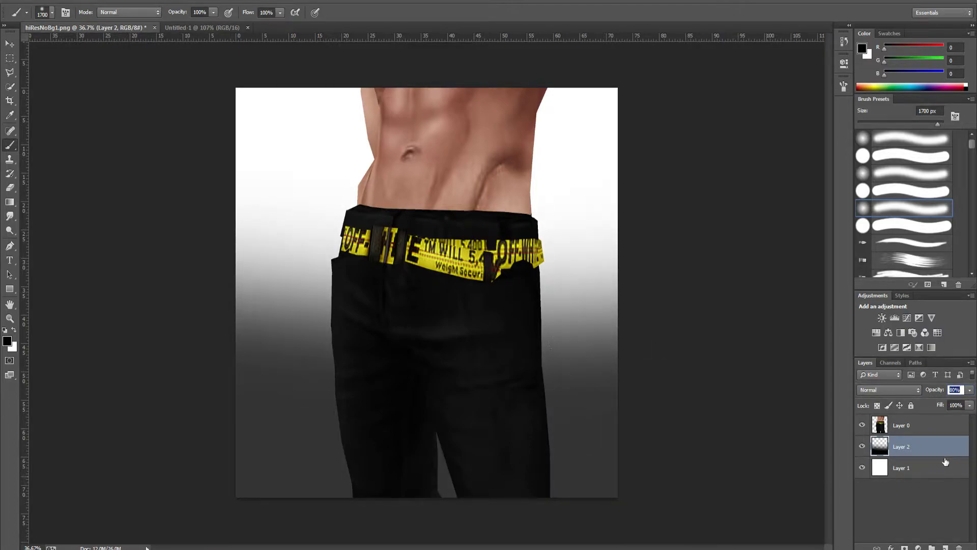
Add a new empty layer directly beneath the avatar layer and shrink the soft brush to 15 px
click(945, 546)
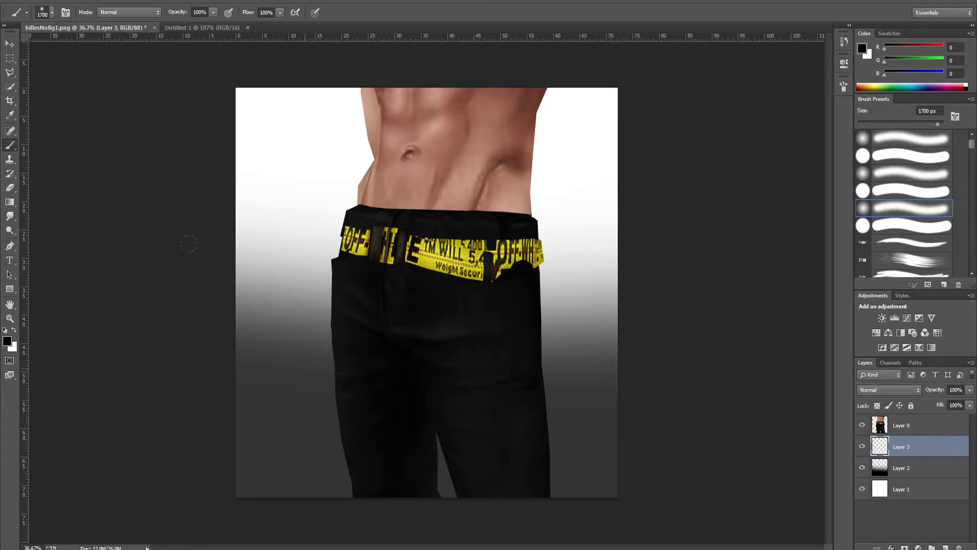
key(bracketleft)
key(bracketleft)
key(bracketleft)
key(bracketleft)
key(bracketleft)
key(bracketleft)
key(bracketleft)
key(bracketleft)
key(bracketleft)
key(bracketleft)
key(bracketleft)
key(bracketleft)
key(bracketleft)
key(bracketleft)
key(bracketleft)
key(bracketleft)
key(bracketleft)
key(bracketleft)
Draw a straight, nearly horizontal Pen path across the full canvas width at the avatar's upper-thigh level, extending past both canvas edges
click(9, 89)
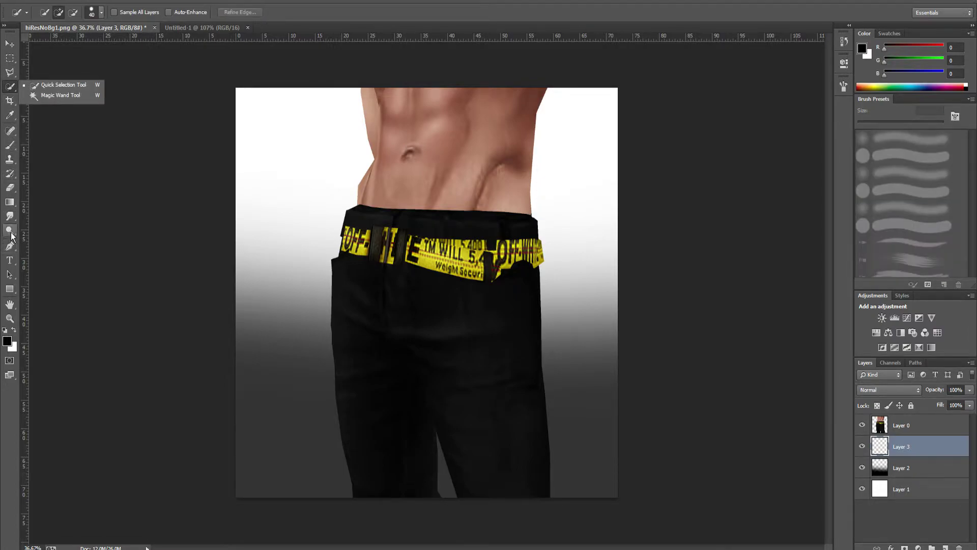
click(9, 246)
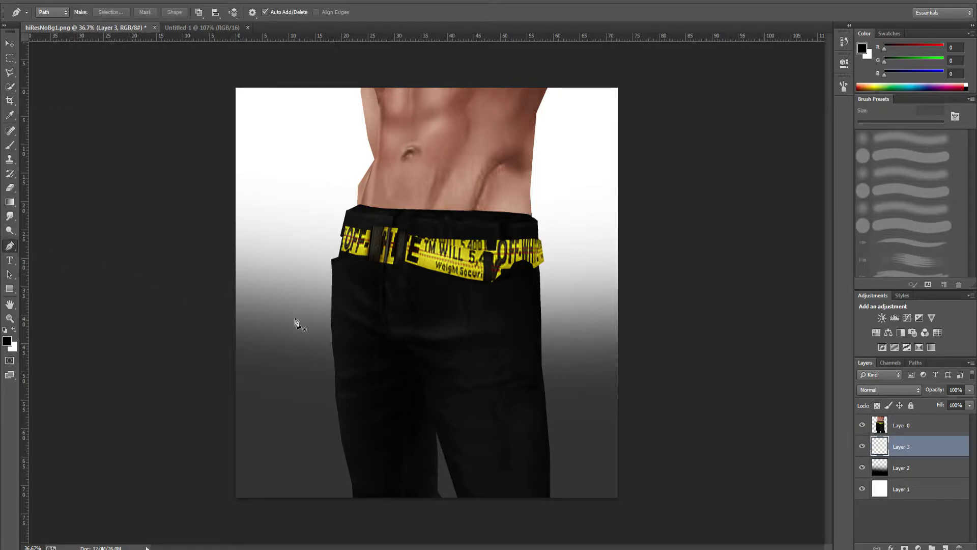
click(204, 320)
click(657, 322)
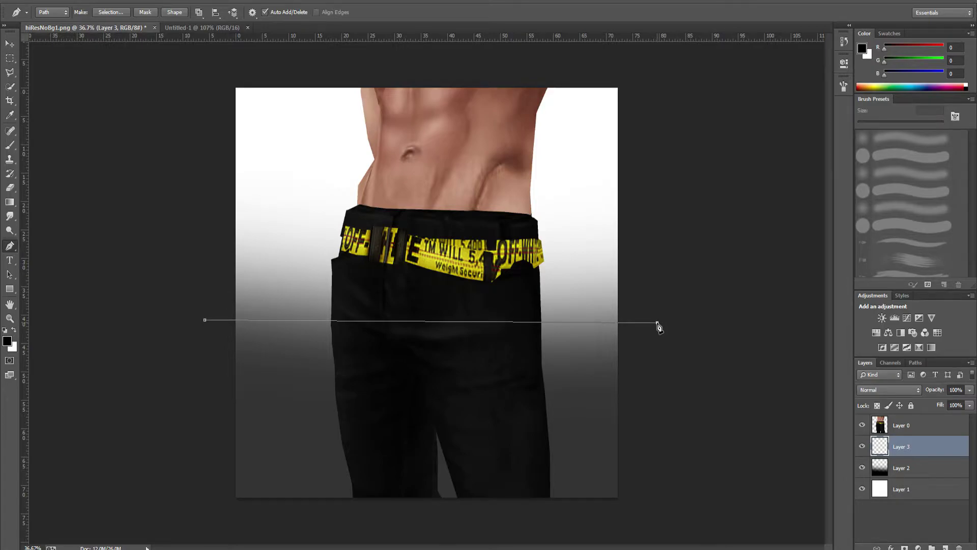
Lower the opacity of the black gradient layer, Layer 2, to 50%
click(8, 45)
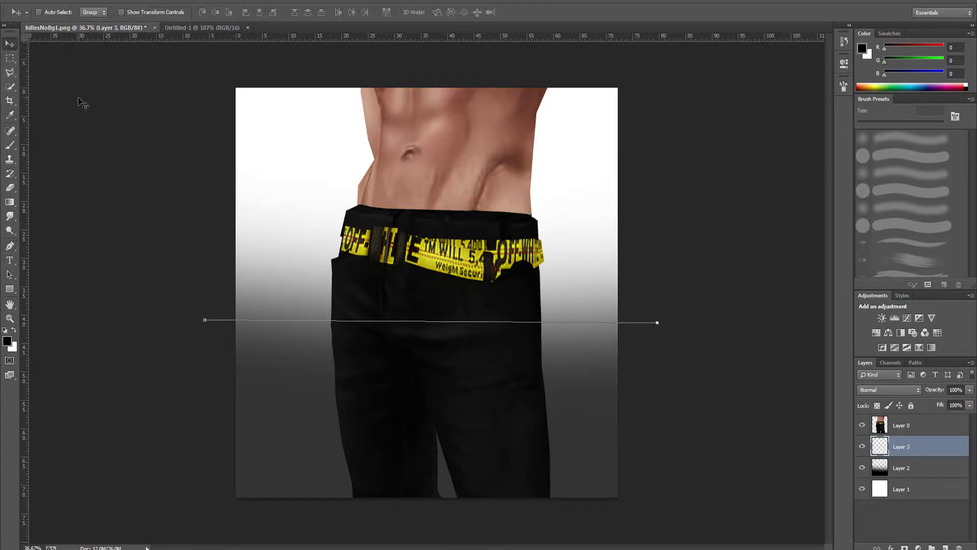
click(6, 58)
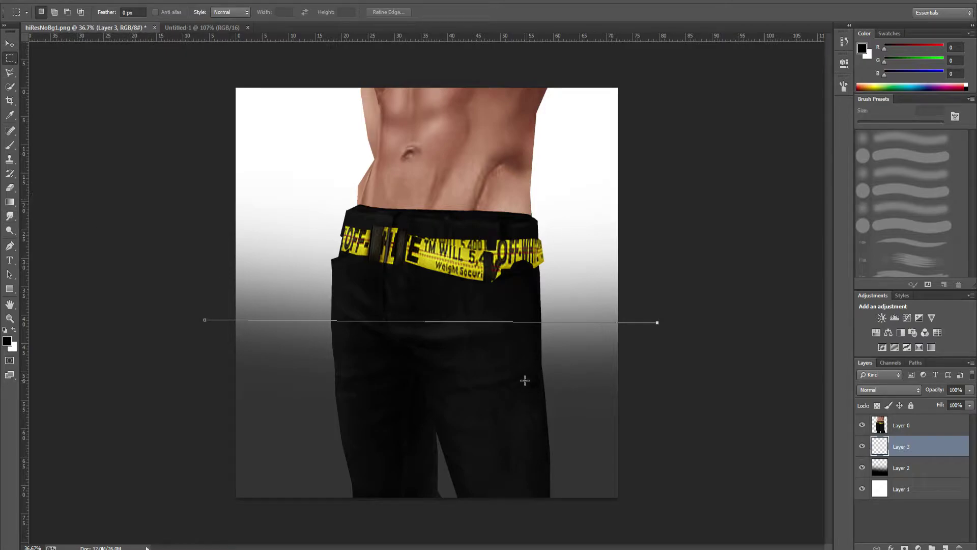
click(902, 472)
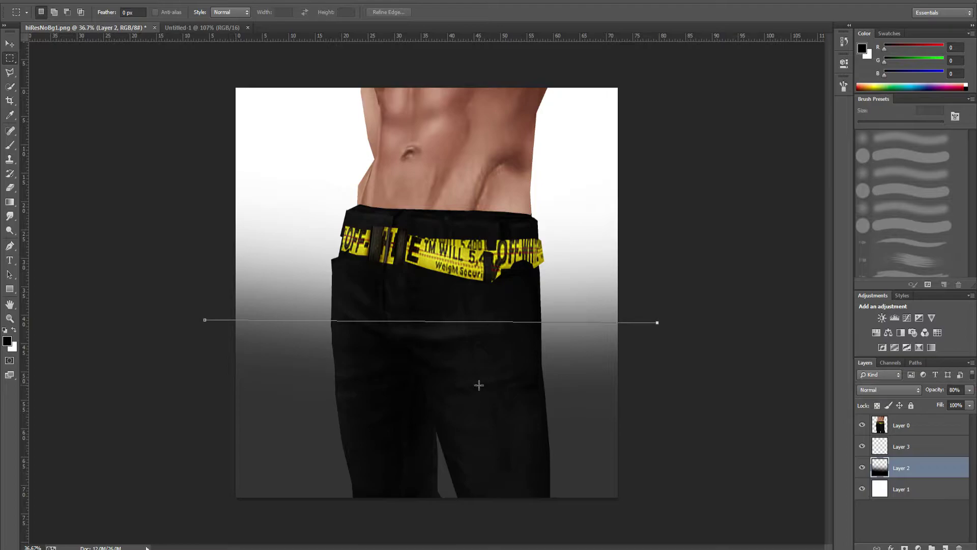
click(970, 390)
drag(962, 401, 947, 405)
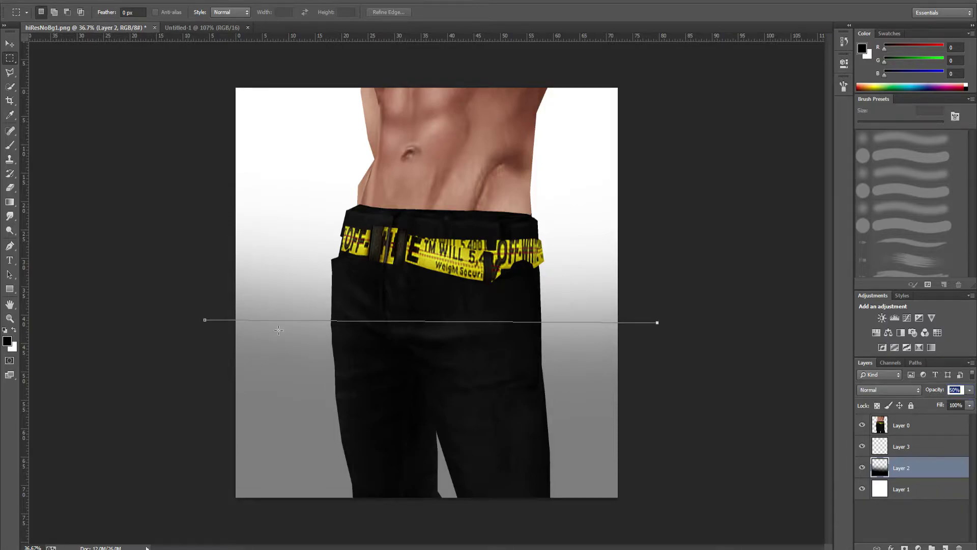
Make the empty Layer 3 active again and return to the Pen tool
click(940, 448)
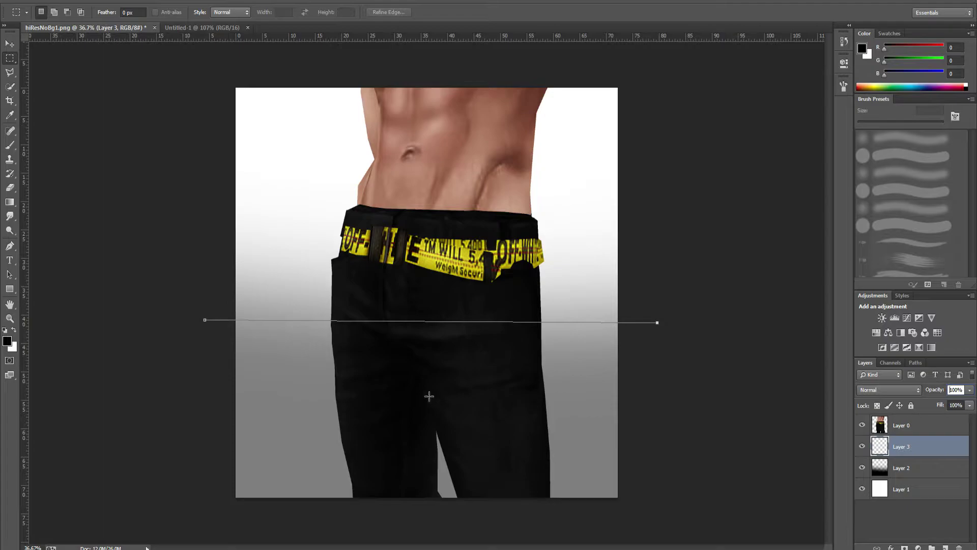
right_click(558, 324)
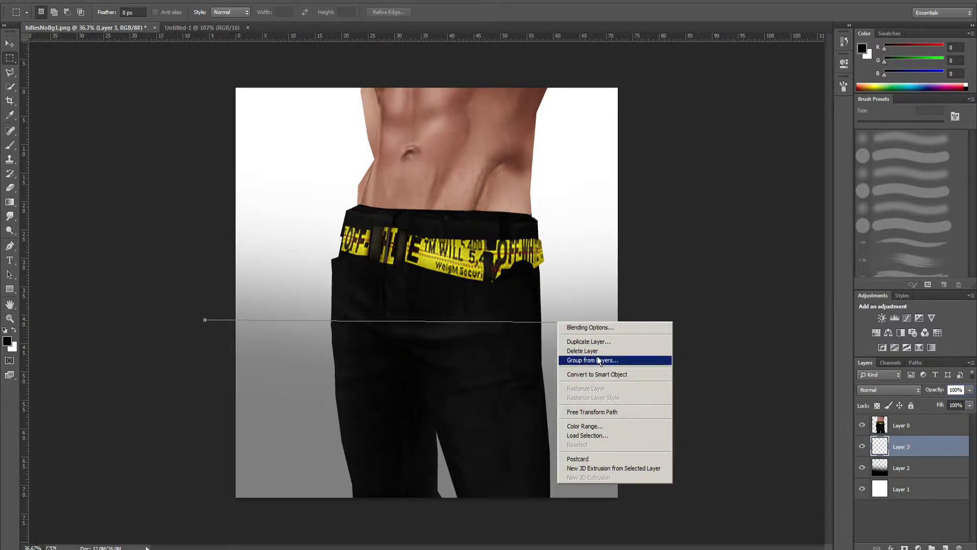
click(10, 246)
click(10, 246)
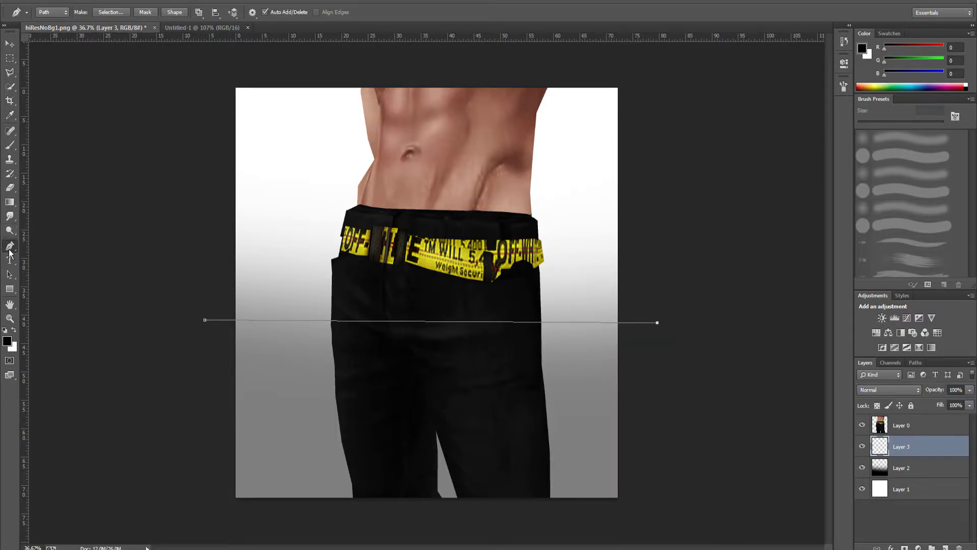
right_click(9, 246)
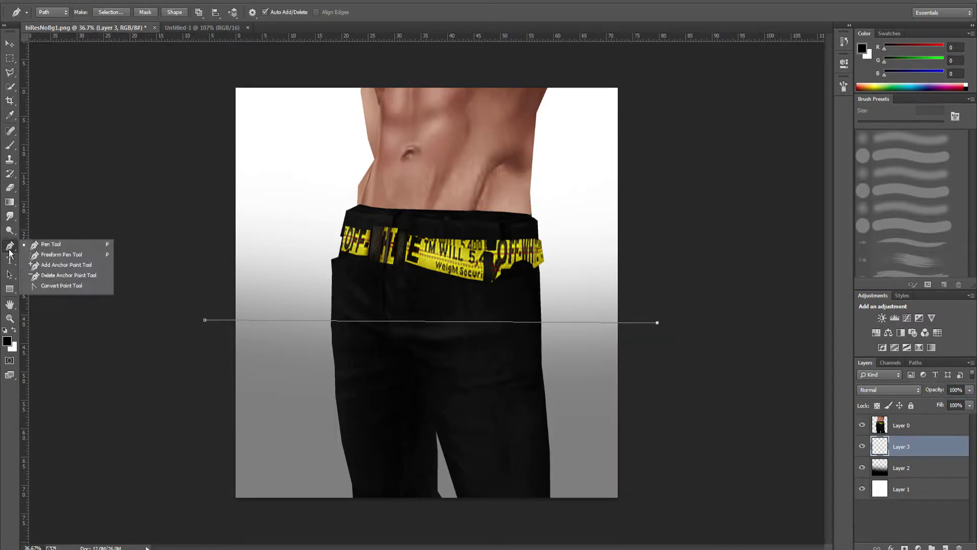
click(56, 246)
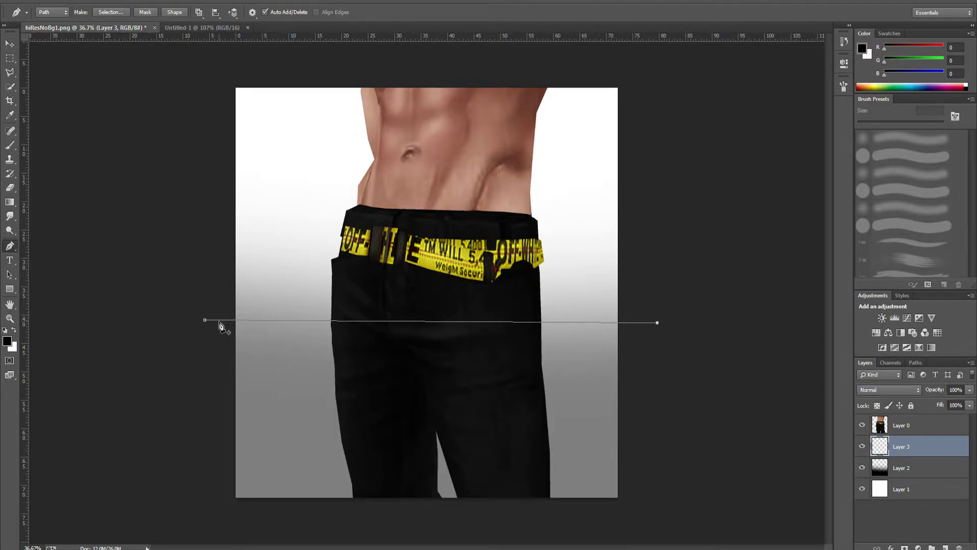
Set the brush to a hard round tip with 100% hardness and 2 px size, and switch back to the Pen tool
click(9, 147)
click(51, 12)
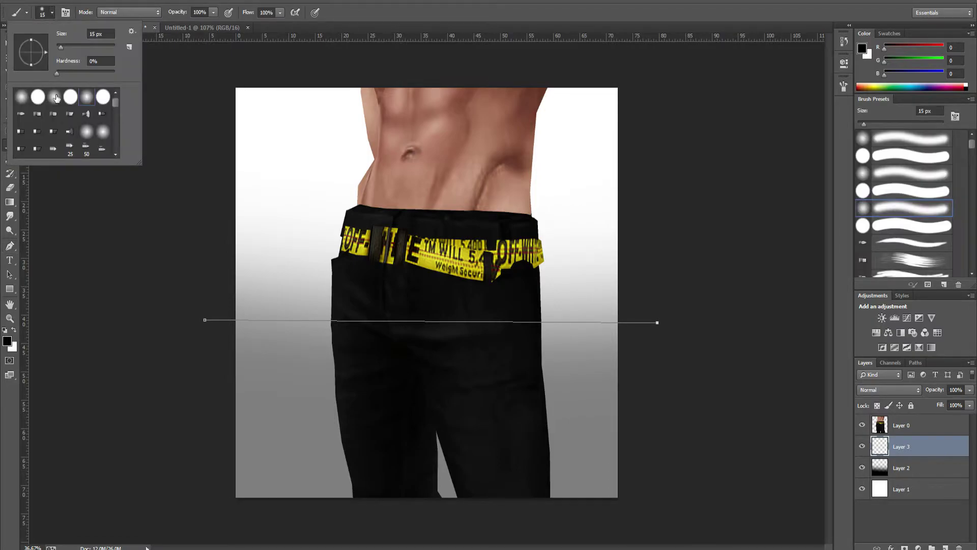
click(70, 98)
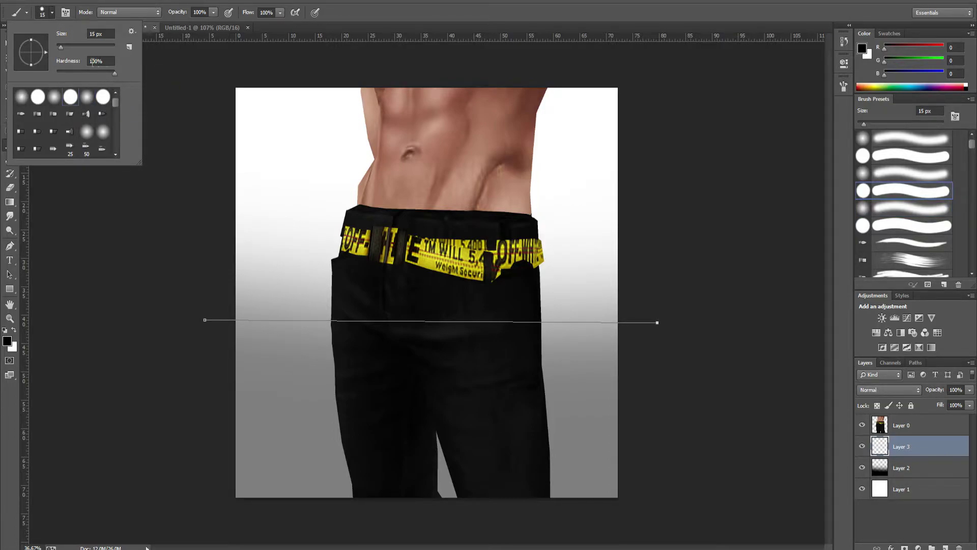
drag(62, 46, 56, 47)
text(2)
key(Return)
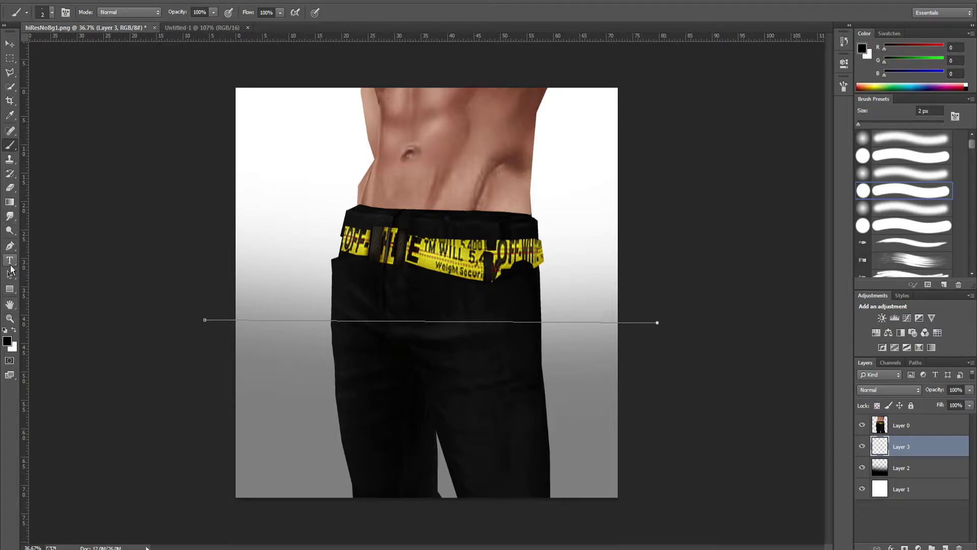
click(9, 246)
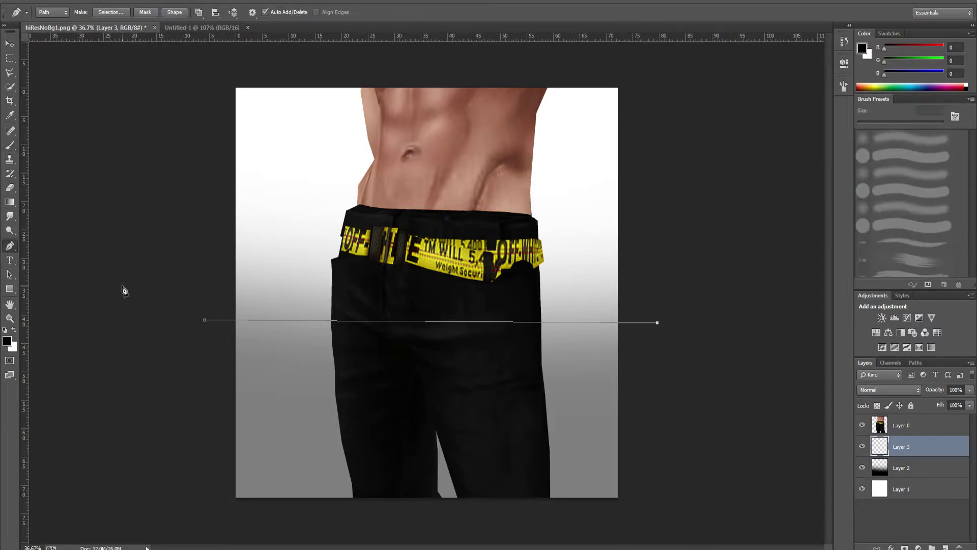
right_click(216, 324)
click(212, 338)
right_click(208, 338)
right_click(313, 361)
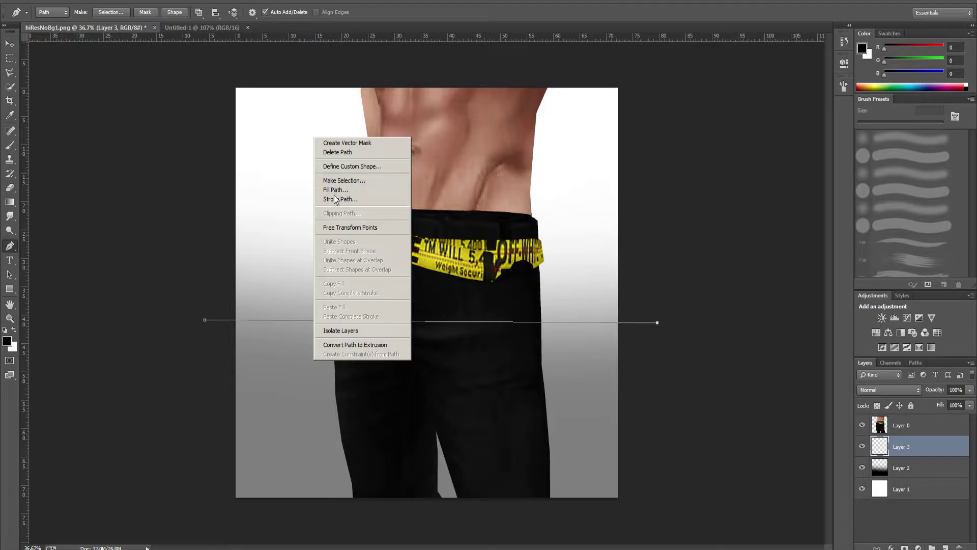
right_click(282, 240)
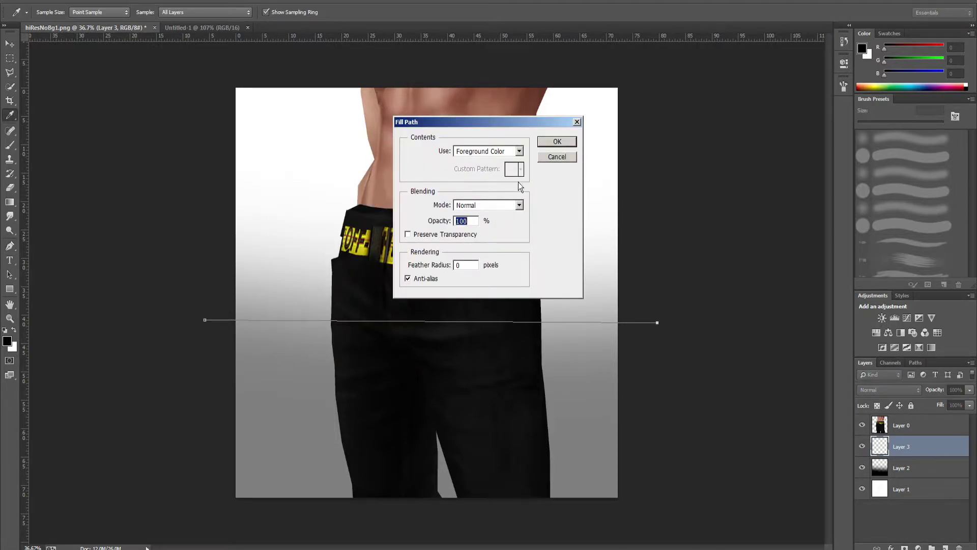
click(557, 157)
Stroke the horizontal path on Layer 3 using the Brush as the stroke tool
right_click(287, 170)
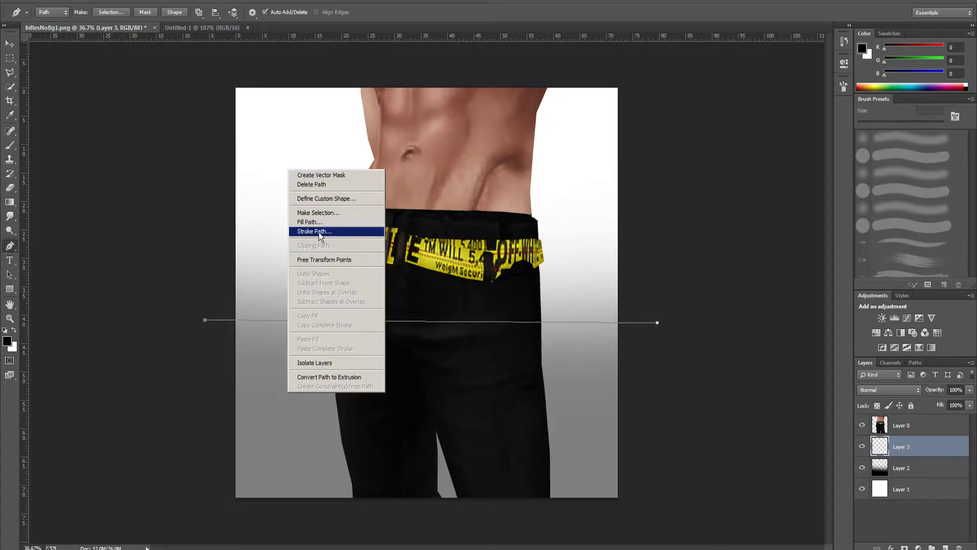
click(314, 231)
click(453, 186)
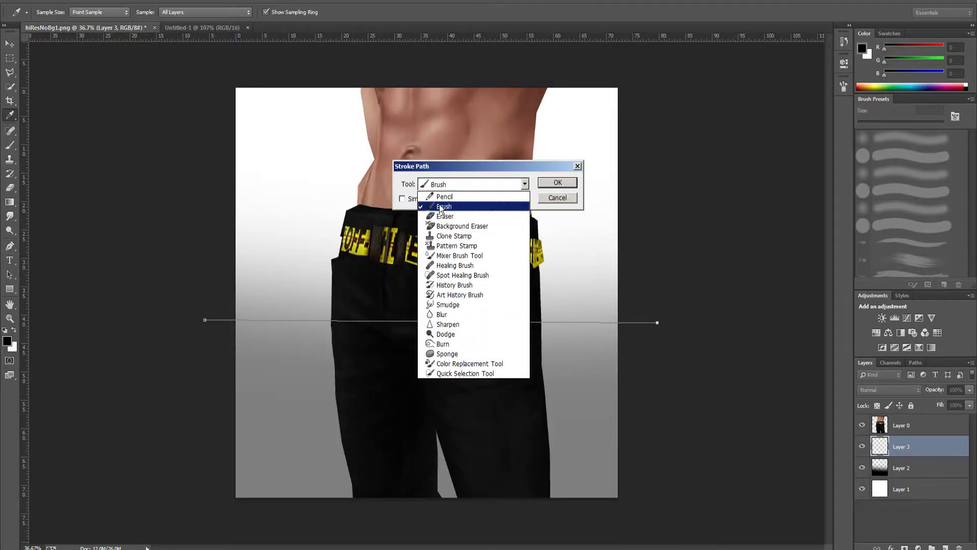
click(459, 201)
click(557, 182)
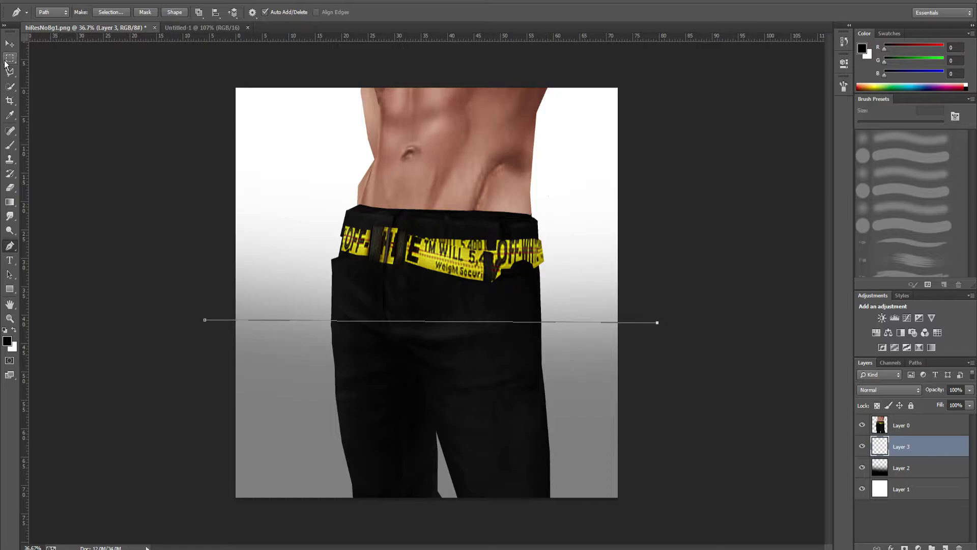
Delete the work path so only the stroked horizon line remains
click(916, 362)
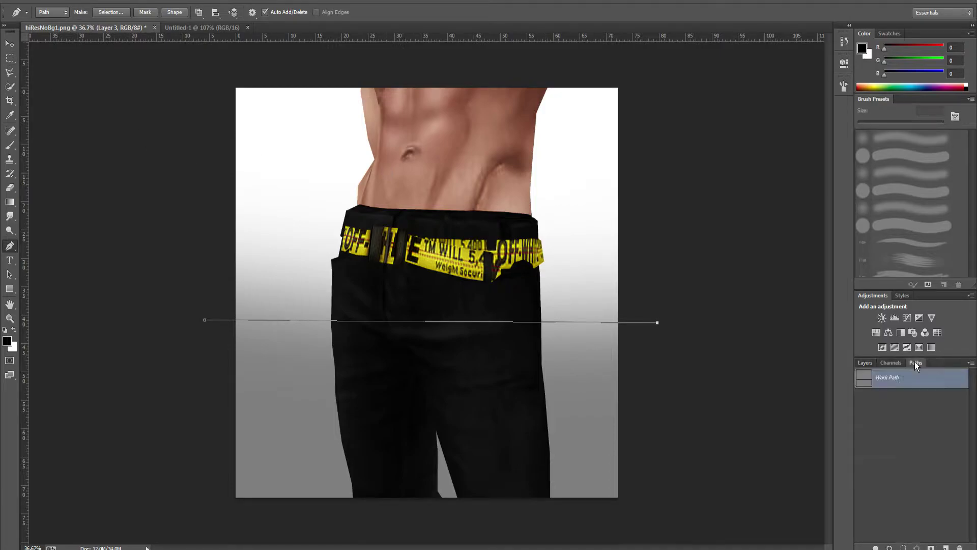
right_click(893, 379)
click(888, 393)
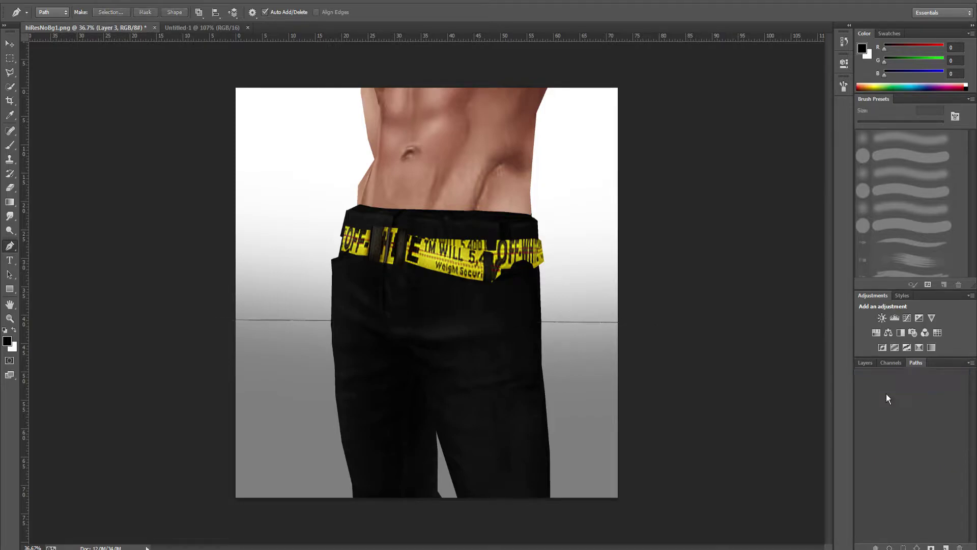
Shift the stroked horizon line on Layer 3 slightly downward with Free Transform
click(872, 364)
key(ctrl+t)
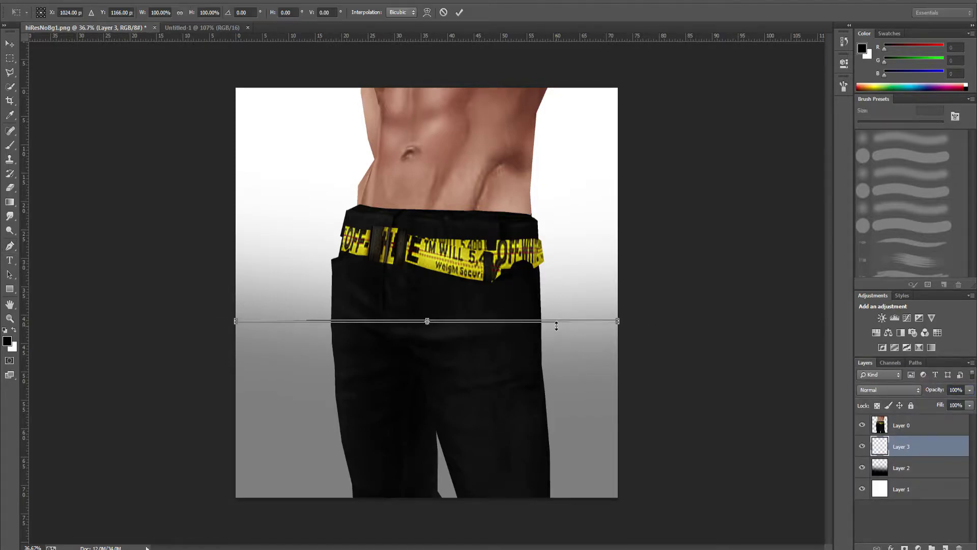
drag(558, 324, 575, 326)
key(Return)
key(p)
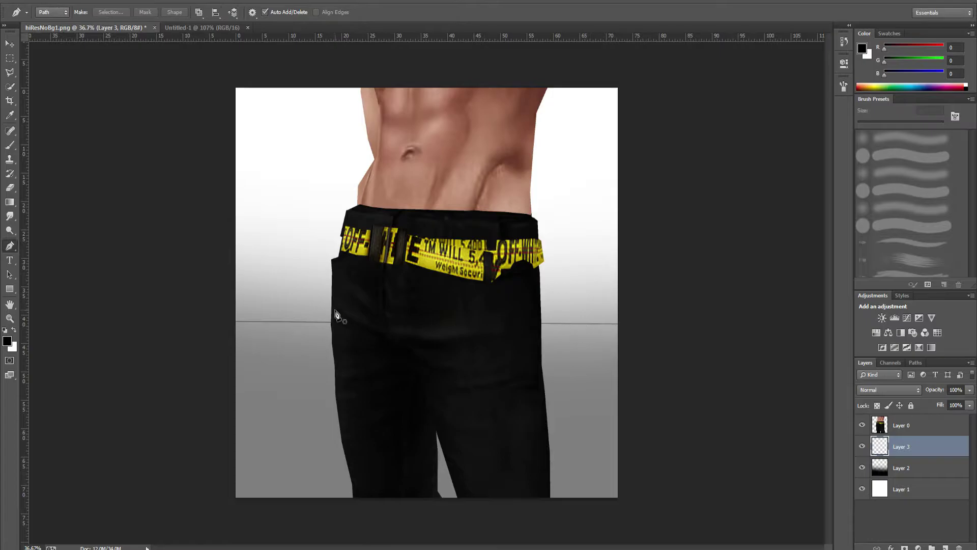
Duplicate the horizon line layer and make the original Layer 3 active
key(ctrl+plus)
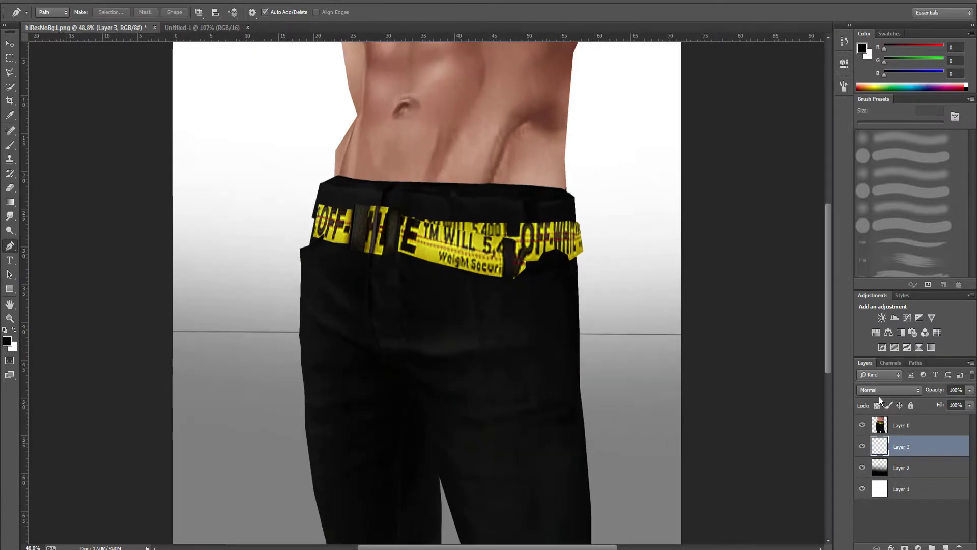
key(ctrl+j)
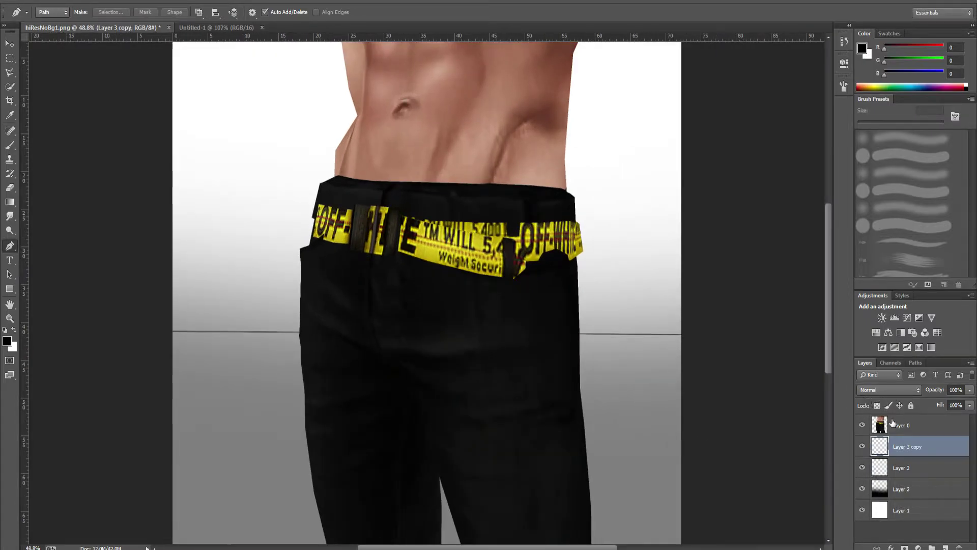
click(935, 469)
key(ctrl+minus)
key(ctrl+minus)
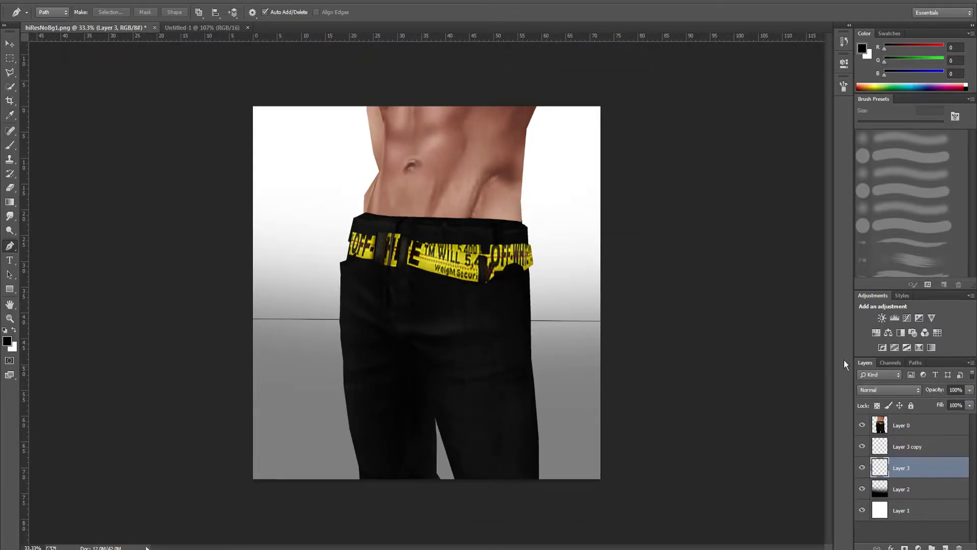
click(167, 1)
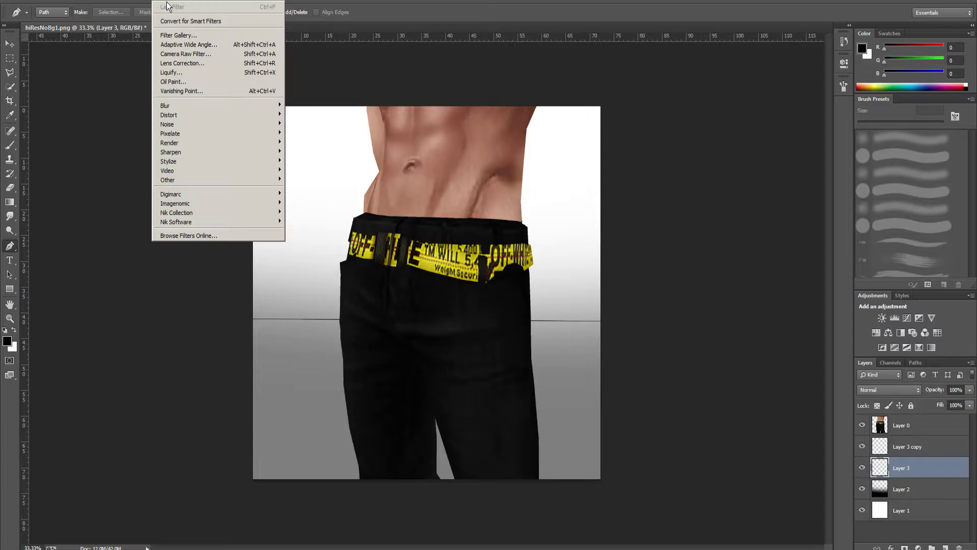
mouse_move(174, 108)
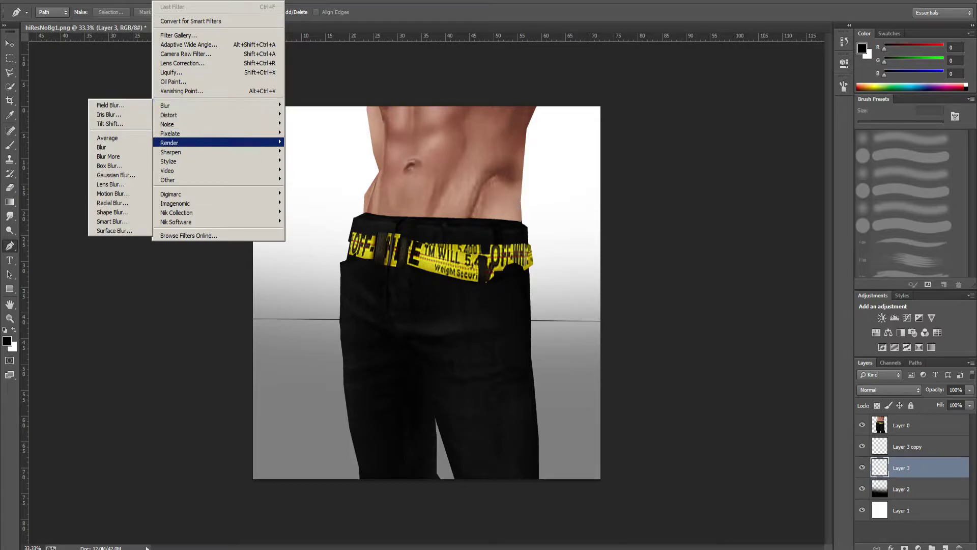
click(914, 466)
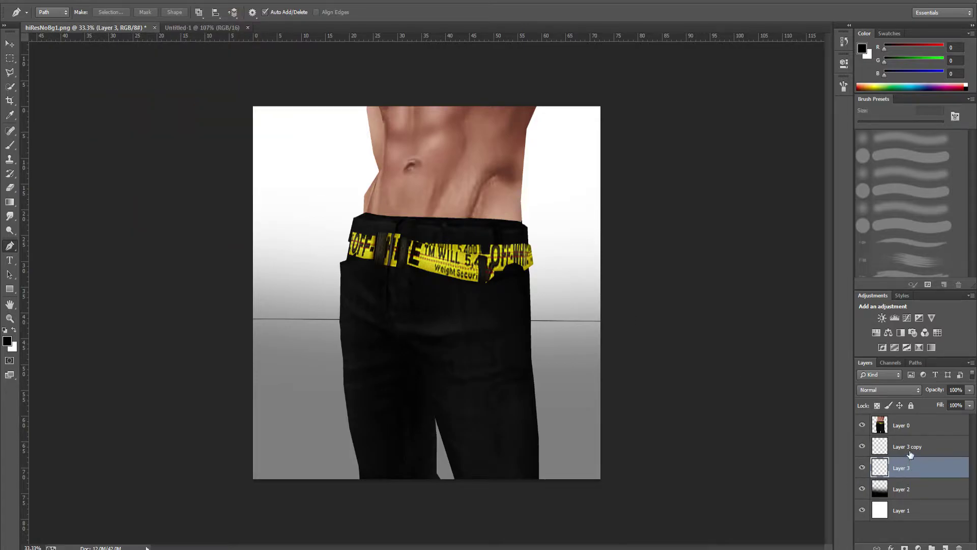
Hide Layer 3 copy and apply a Gaussian Blur of about 8.5 pixels to the horizon line on Layer 3
click(911, 452)
click(863, 447)
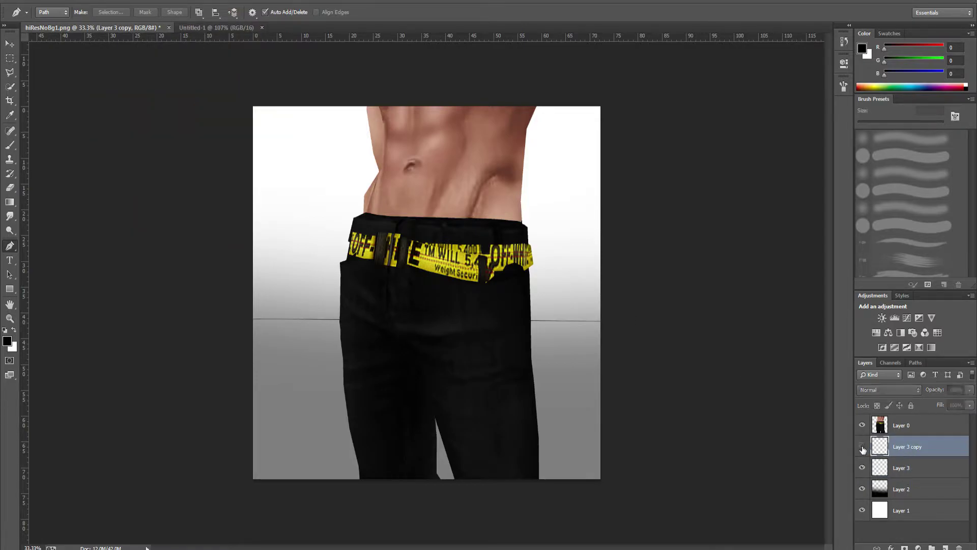
click(927, 467)
click(162, 3)
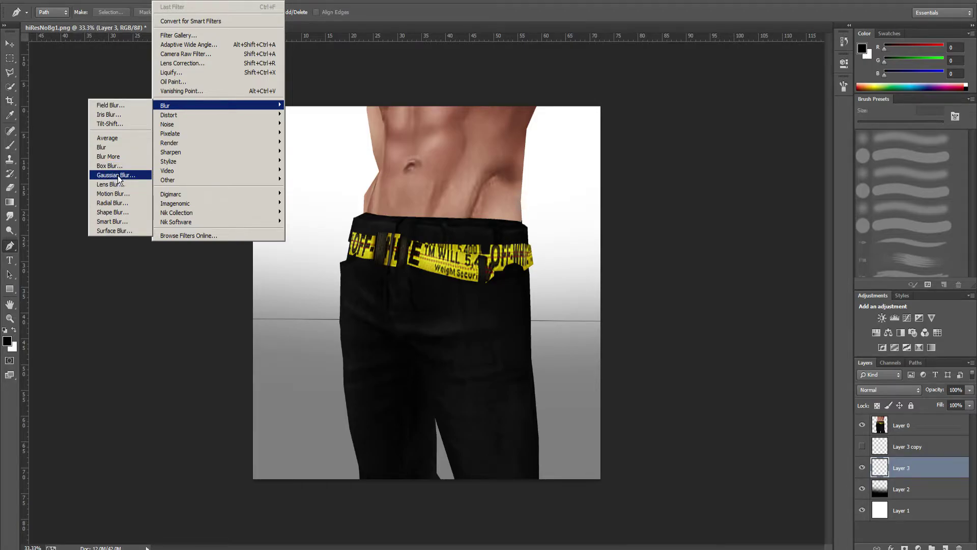
click(118, 176)
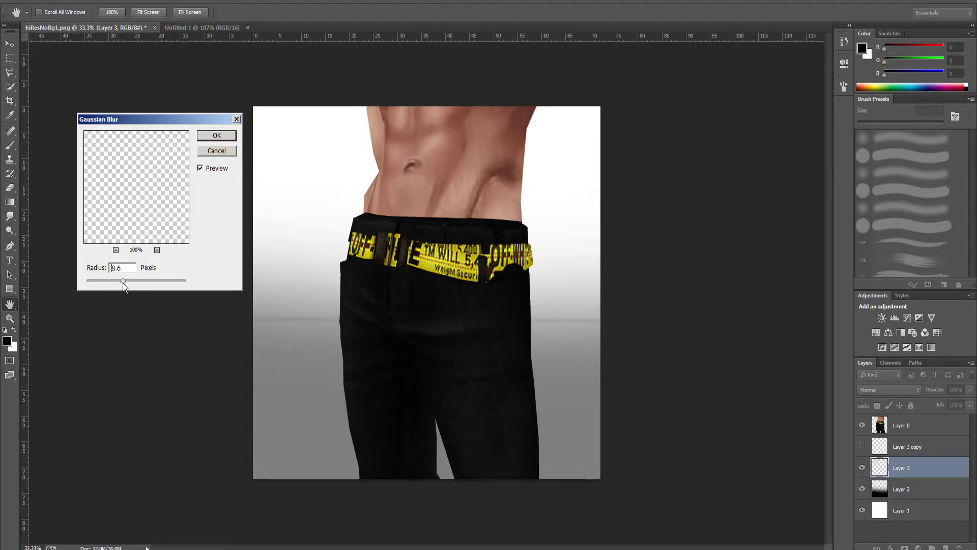
key(BackSpace)
click(218, 136)
key(p)
key(ctrl+minus)
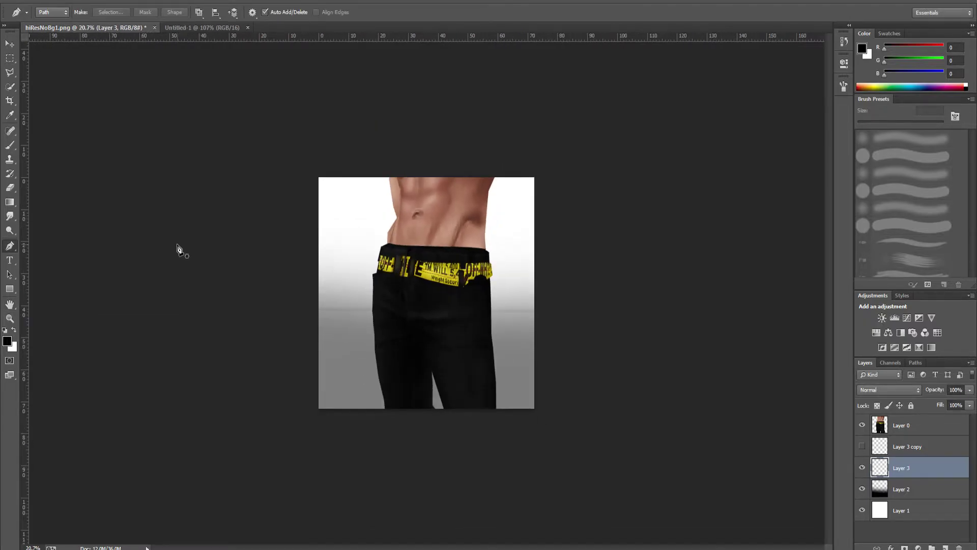
key(ctrl+plus)
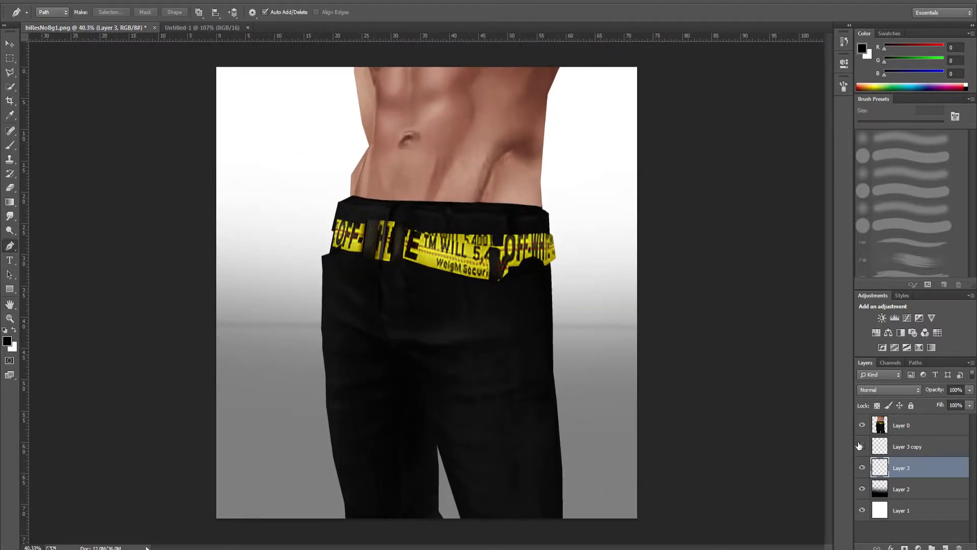
Show Layer 3 copy again and lower its opacity to 10%
click(861, 446)
click(907, 446)
click(970, 389)
drag(930, 401, 923, 402)
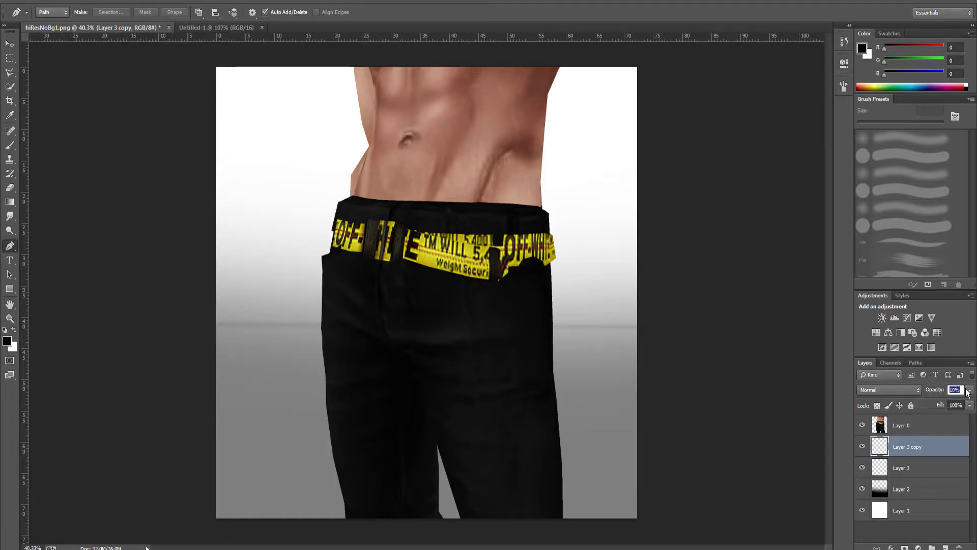
click(10, 59)
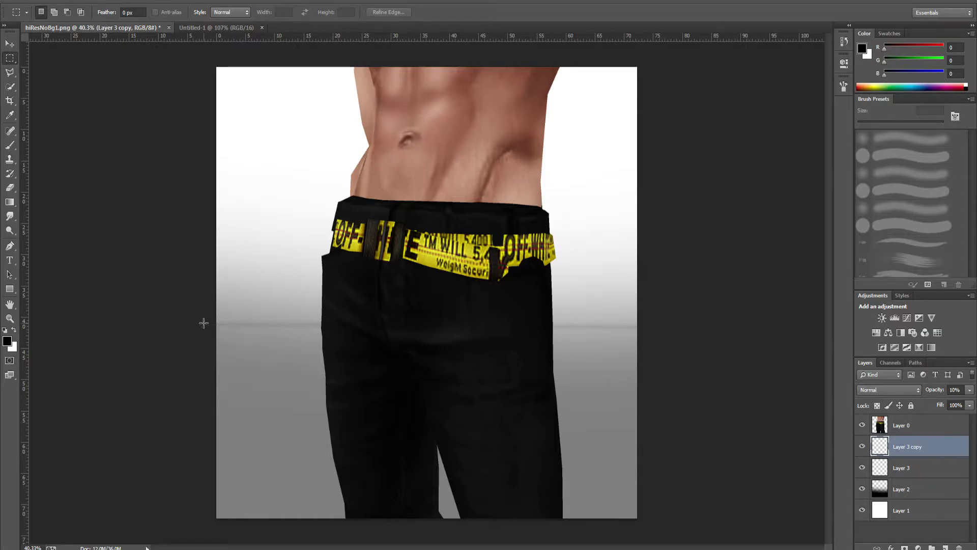
scroll(464, 339, down, 4)
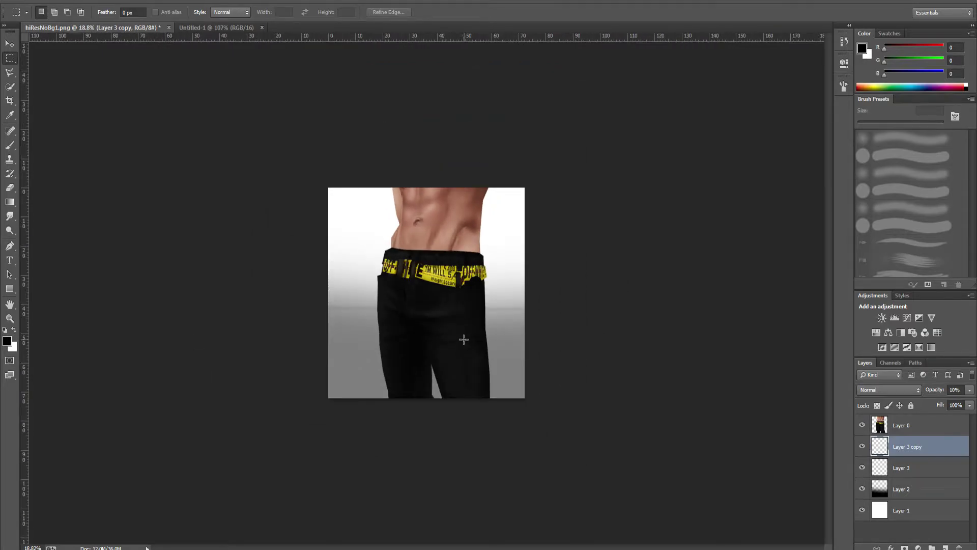
scroll(464, 339, up, 4)
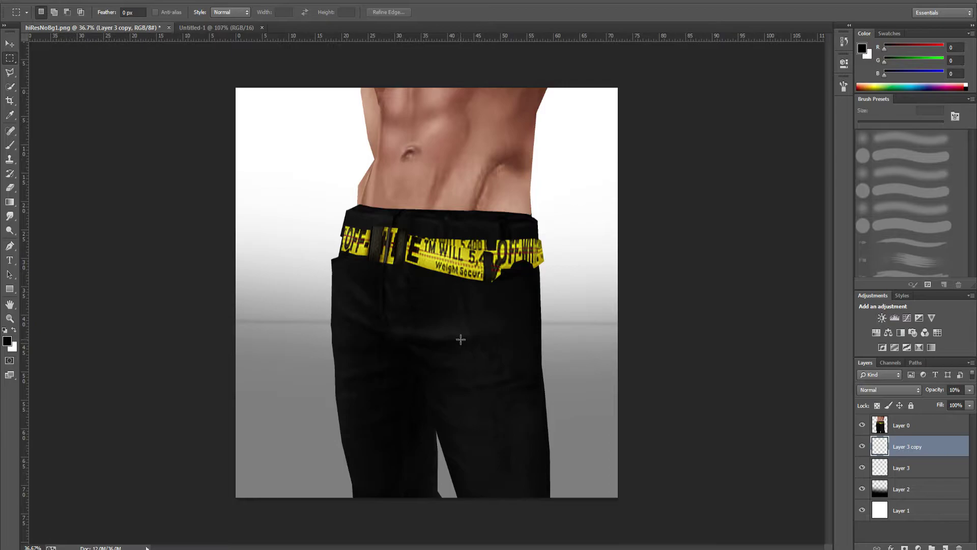
scroll(482, 356, down, 3)
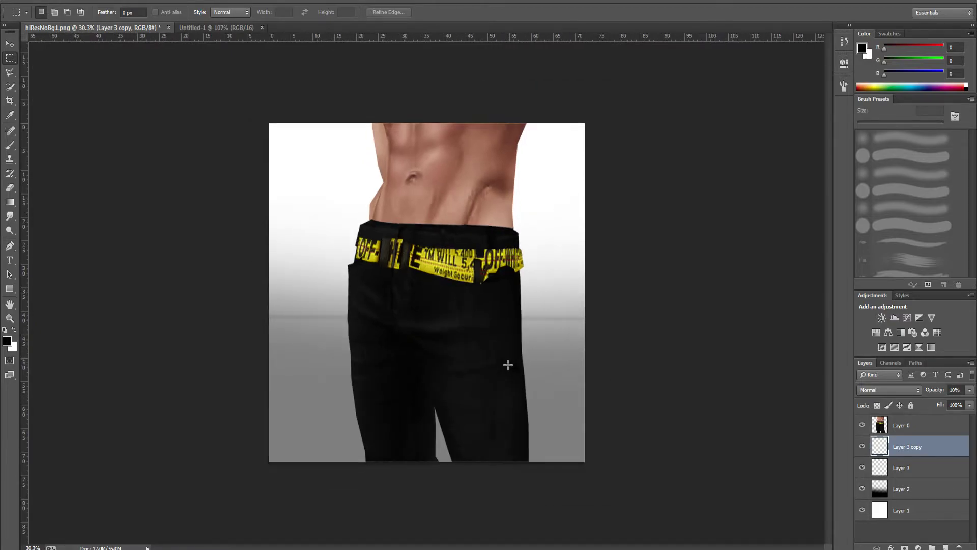
scroll(358, 347, up, 1)
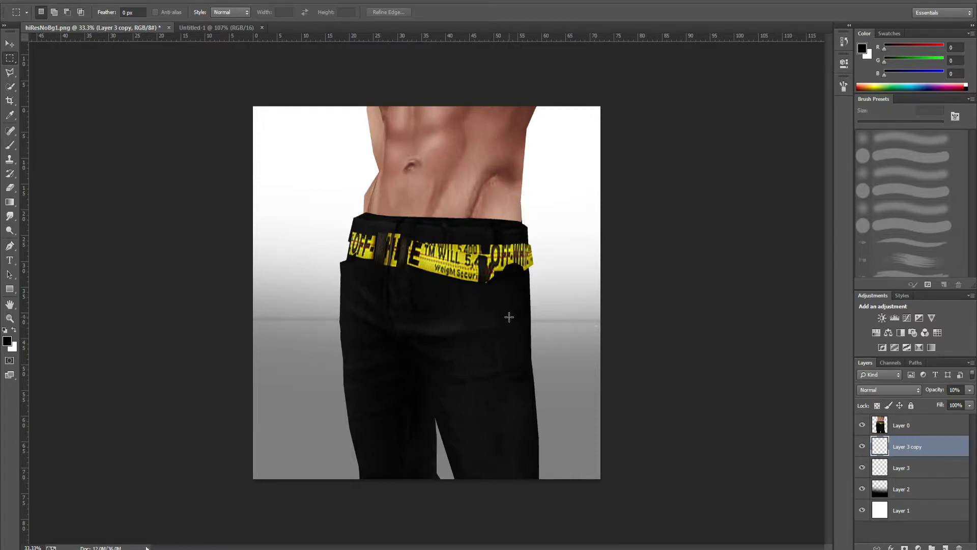
scroll(509, 320, up, 1)
scroll(497, 321, down, 1)
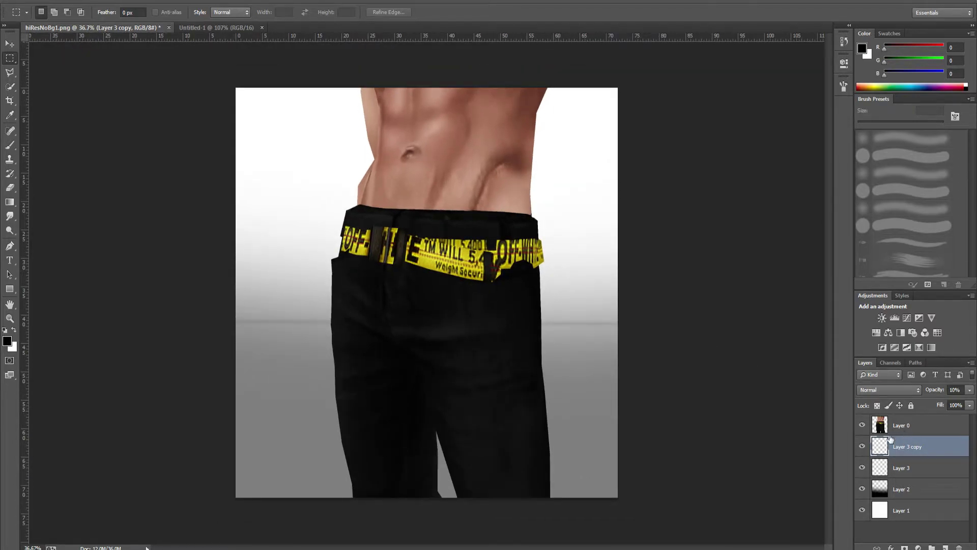
Duplicate the avatar layer and make the original Layer 0 beneath the copy active
click(916, 428)
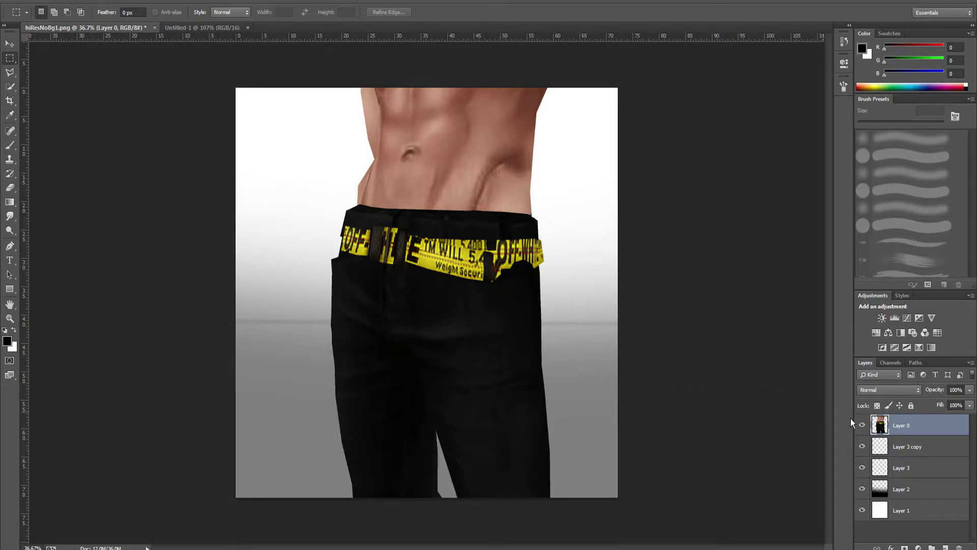
key(ctrl+j)
click(916, 444)
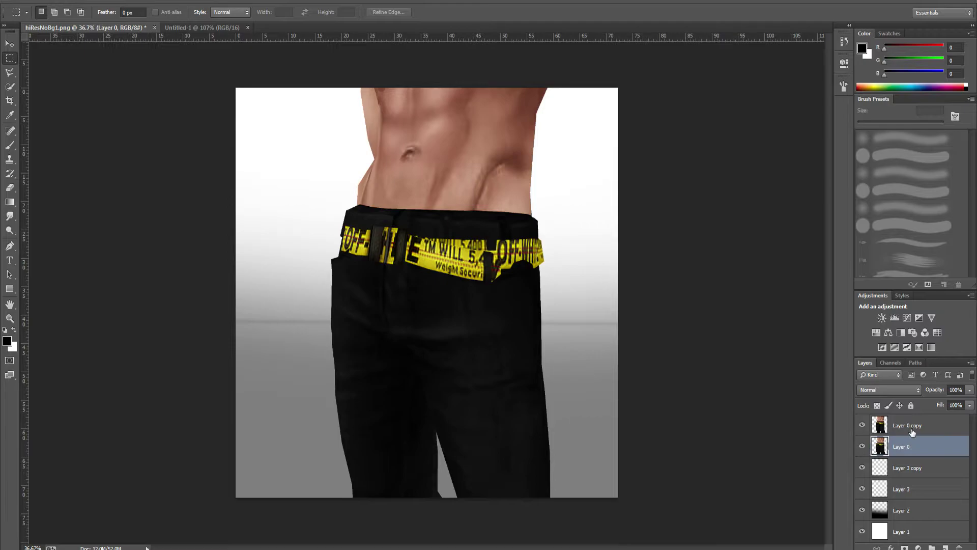
Rotate and move Layer 0 with Free Transform so it lies tilted behind the avatar at the lower-right corner as a shadow shape
key(ctrl+t)
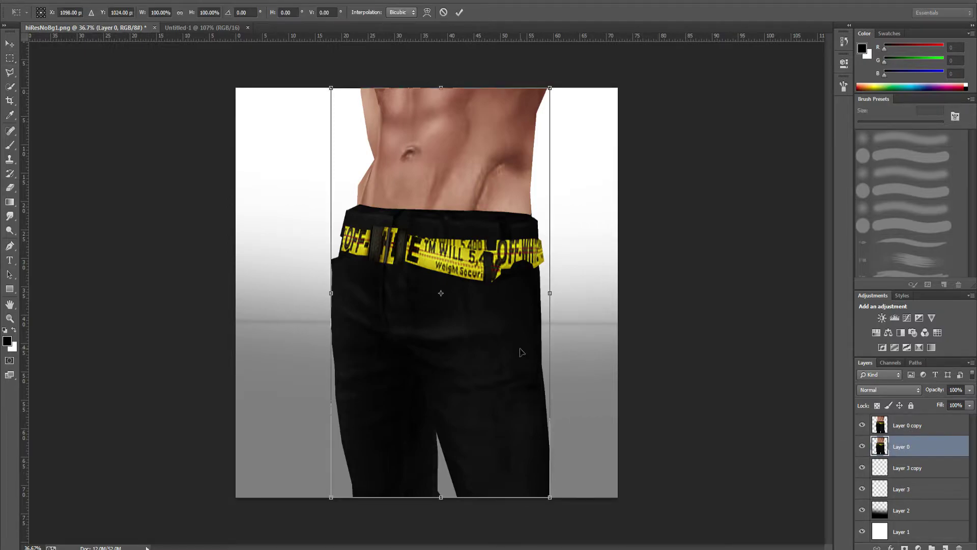
drag(510, 362, 551, 365)
drag(611, 387, 626, 531)
drag(784, 338, 623, 379)
drag(732, 371, 736, 397)
drag(644, 321, 673, 392)
key(Return)
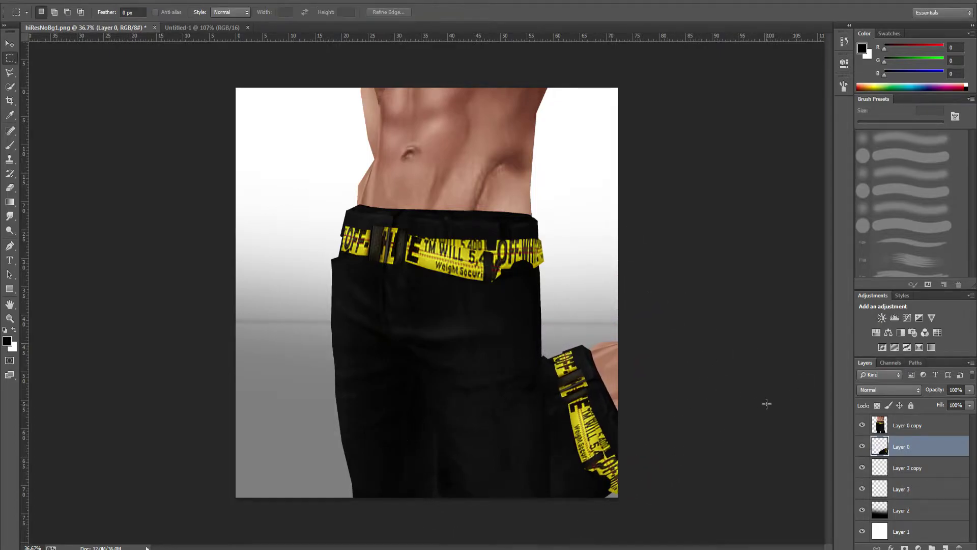
Add a Color Overlay in black (000000) to the tilted avatar shape on Layer 0
double_click(933, 446)
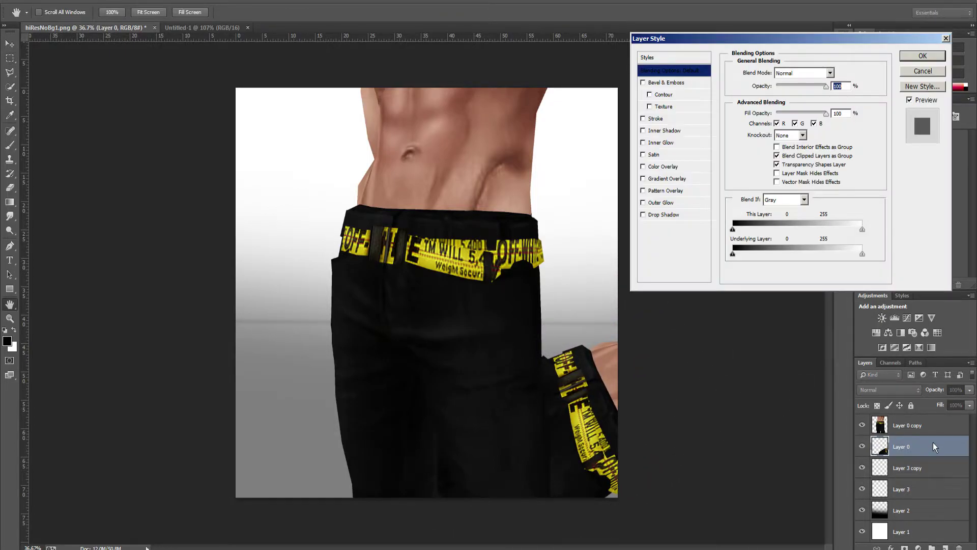
click(643, 167)
click(664, 167)
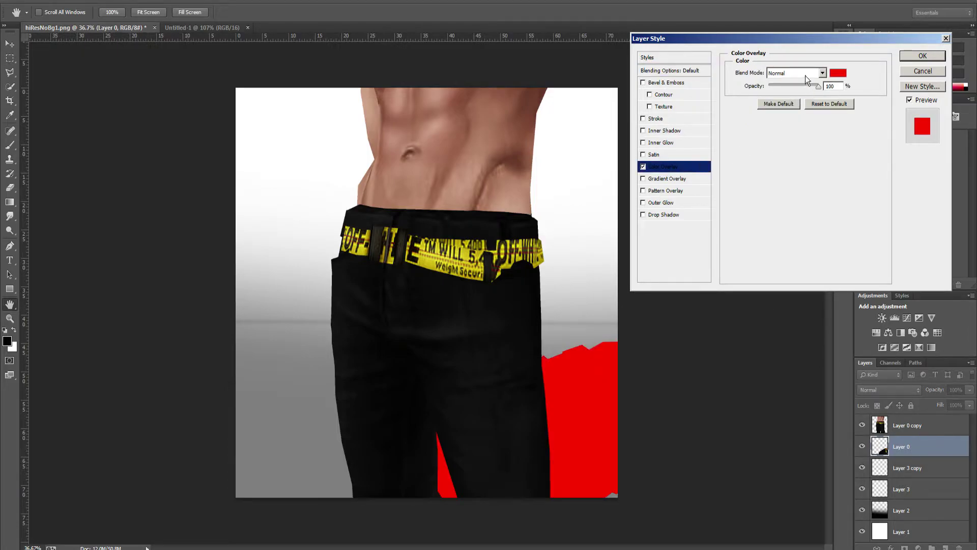
click(843, 72)
text(000000)
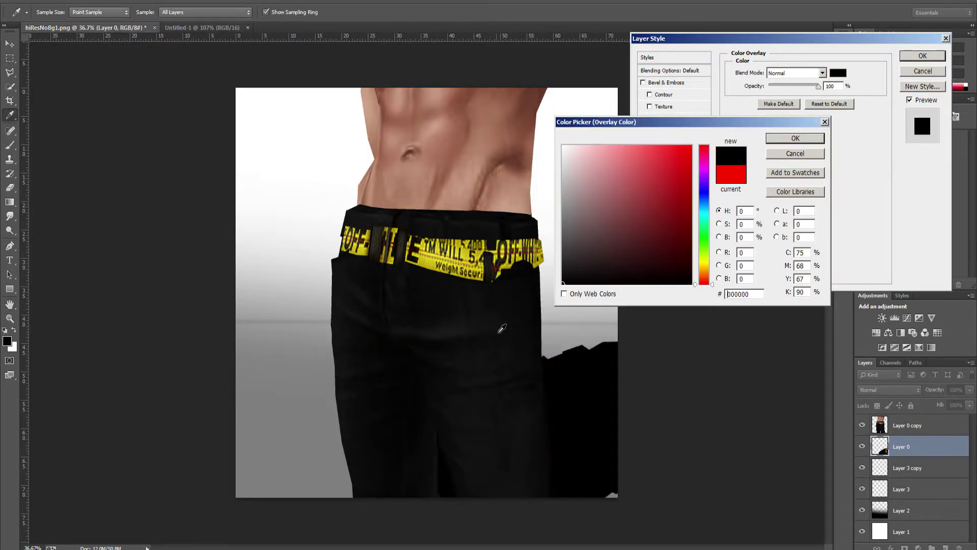
click(796, 135)
click(933, 58)
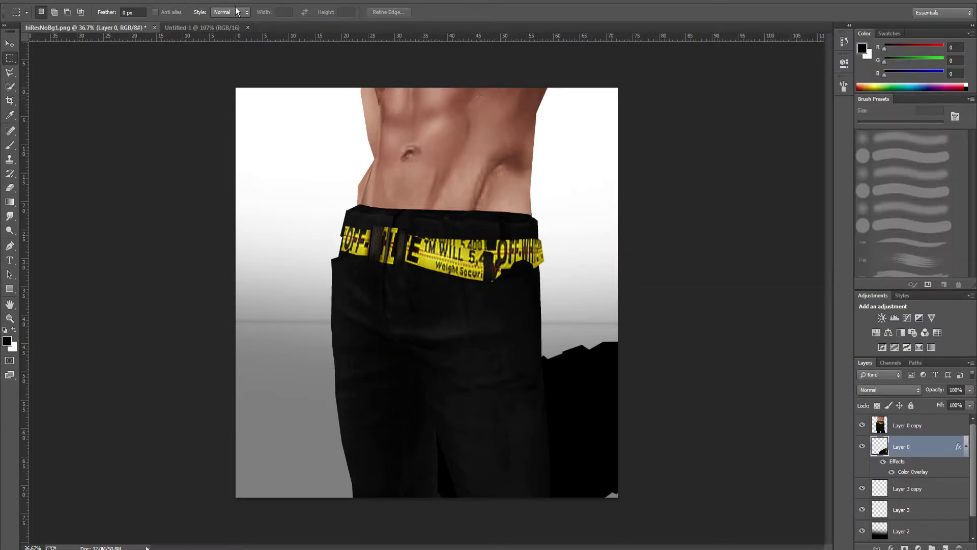
Apply a Gaussian Blur of about 191.7 pixels to the black shadow shape on Layer 0
click(166, 1)
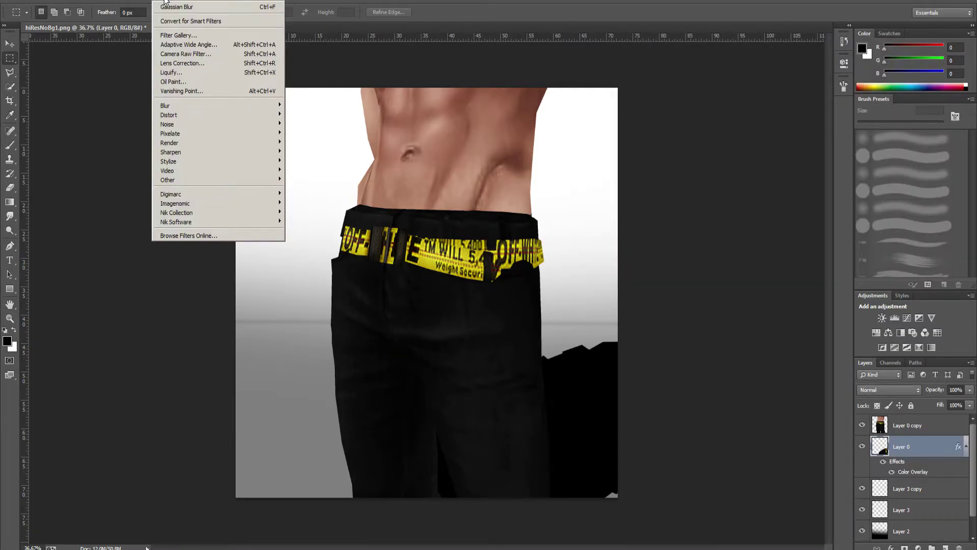
mouse_move(168, 105)
click(115, 172)
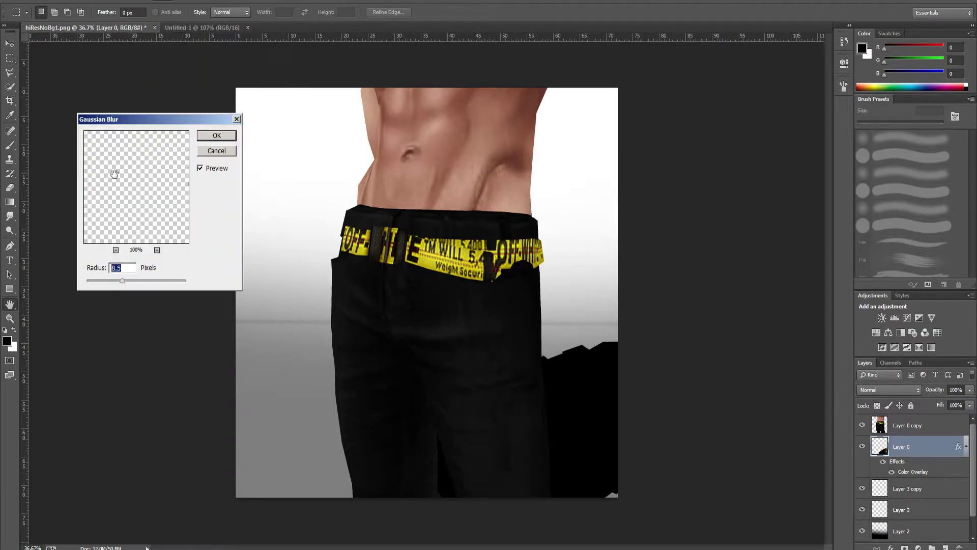
drag(122, 280, 166, 281)
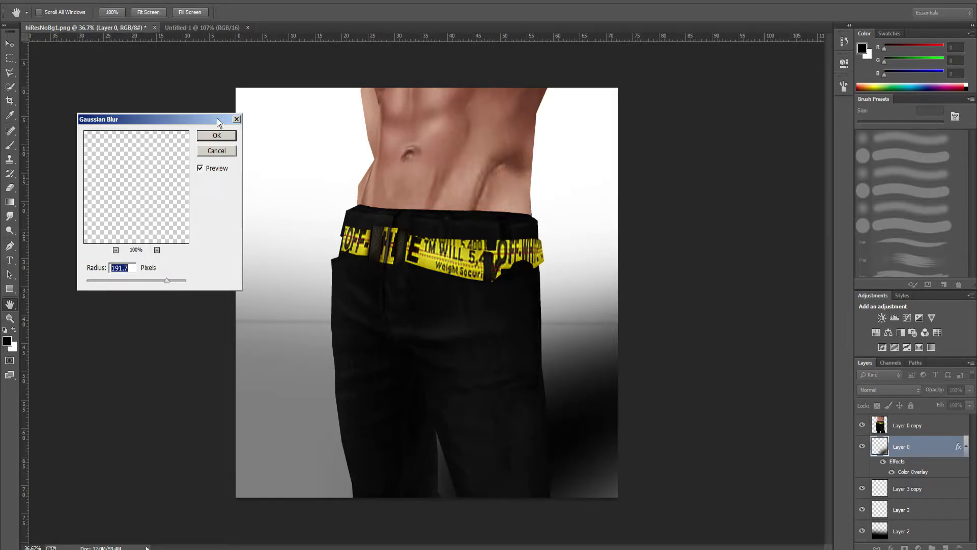
click(217, 135)
Shift the blurred shadow on Layer 0 slightly down toward the legs with Free Transform
key(m)
key(ctrl+t)
drag(590, 433, 578, 451)
key(Return)
Delete Layer 0 with the blurred shadow and its Color Overlay
scroll(595, 448, down, 5)
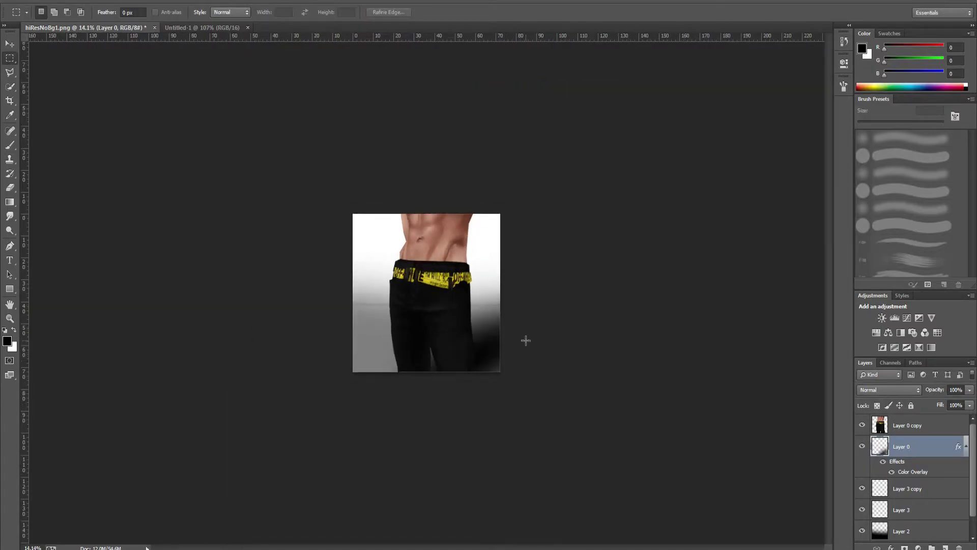
scroll(489, 382, up, 4)
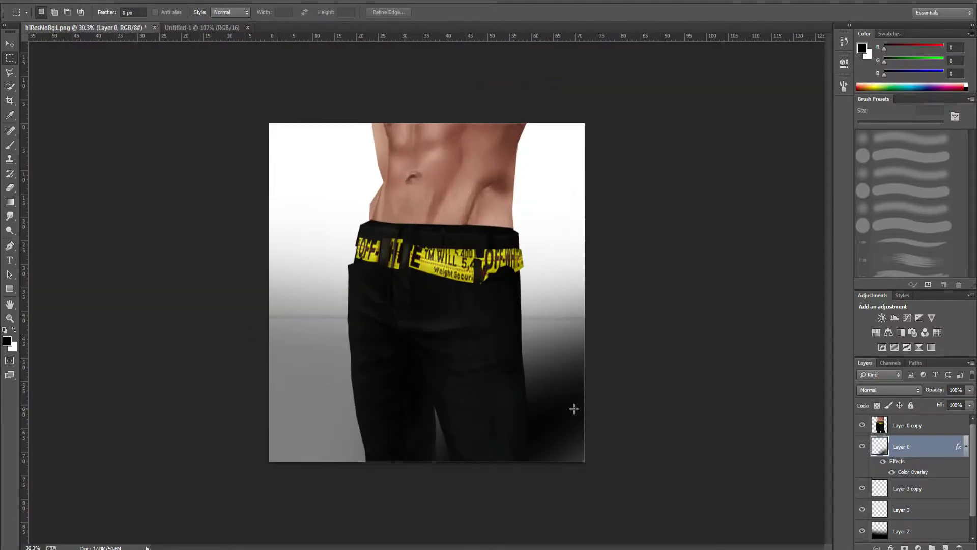
key(Delete)
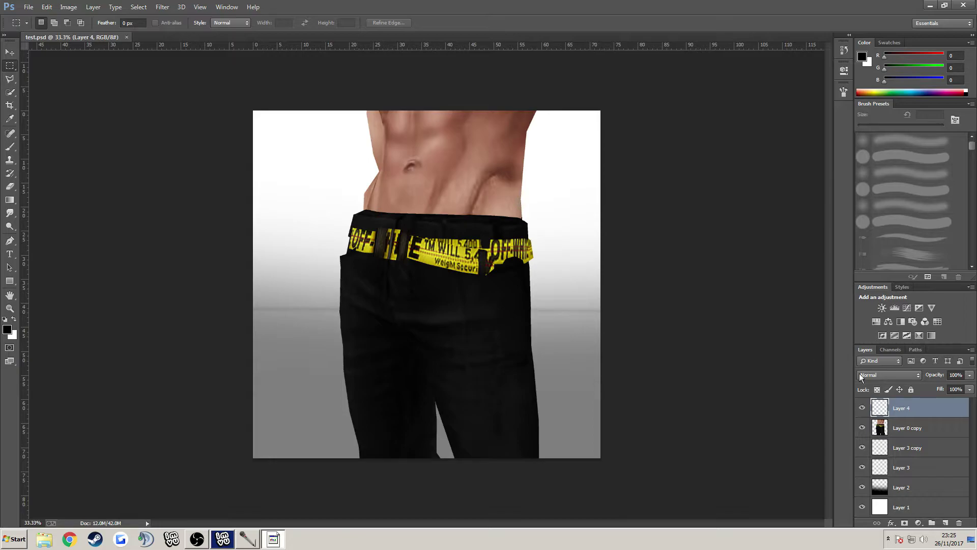
Place the empty Layer 4 beneath Layer 0 copy and choose the soft round 30 px preset for the Brush
drag(929, 409, 916, 433)
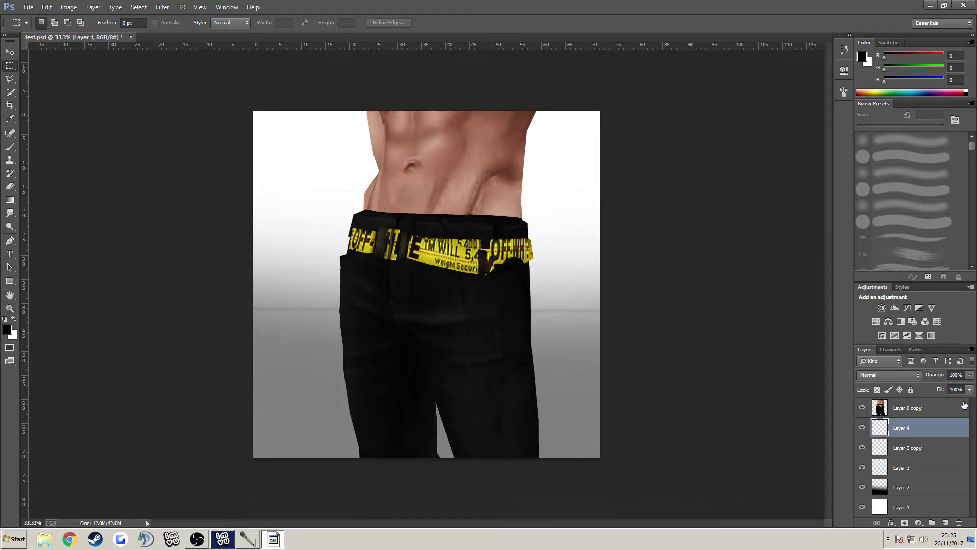
click(9, 147)
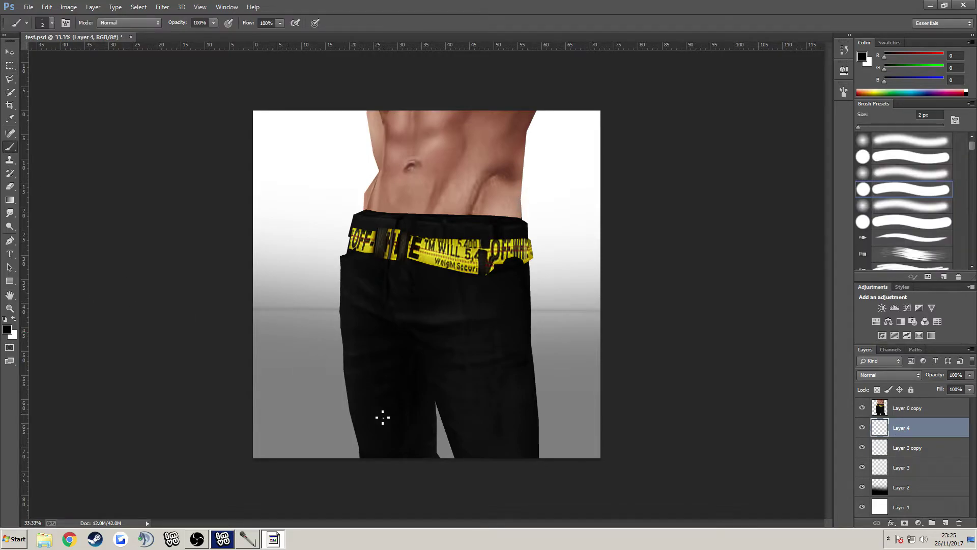
click(915, 211)
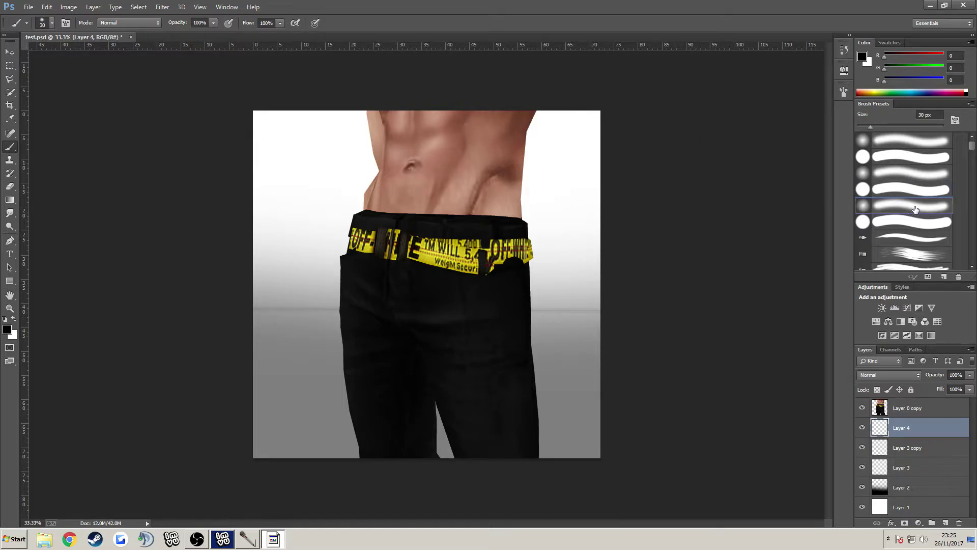
Enlarge the brush to 300 px, paint black diagonal shadow strokes behind the legs toward the lower-right corner of Layer 4, and reduce the brush to 250 px
key(bracketright)
key(bracketright)
key(bracketright)
key(bracketright)
key(bracketright)
key(bracketright)
key(bracketright)
key(bracketright)
key(bracketright)
key(bracketright)
key(bracketright)
key(bracketright)
key(bracketright)
mouse_move(581, 347)
mouse_down()
mouse_move(446, 440)
mouse_move(479, 409)
mouse_up()
mouse_move(562, 429)
mouse_down()
mouse_move(628, 397)
mouse_move(506, 452)
mouse_move(605, 387)
mouse_move(539, 439)
mouse_move(637, 403)
mouse_up()
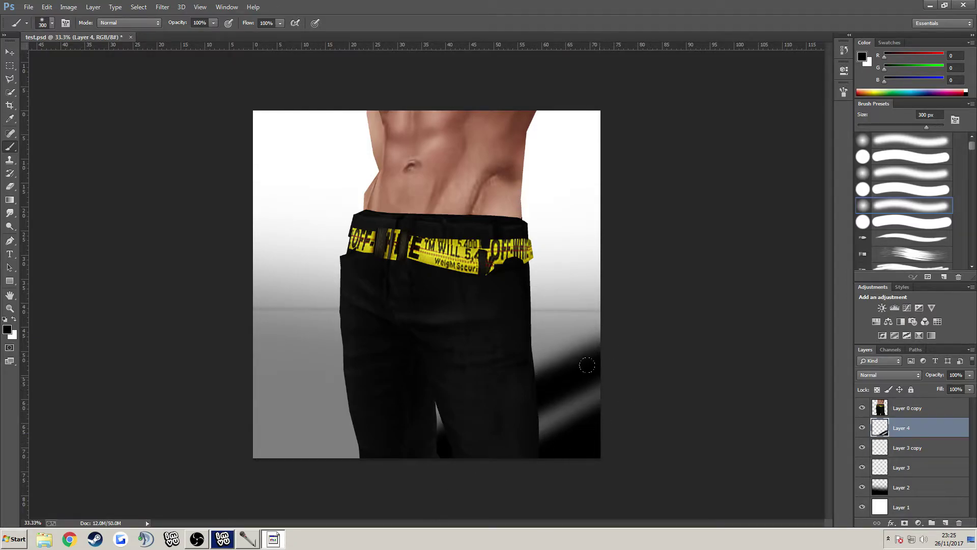
drag(589, 366, 596, 397)
key(bracketright)
key(bracketright)
key(bracketleft)
key(bracketleft)
key(bracketleft)
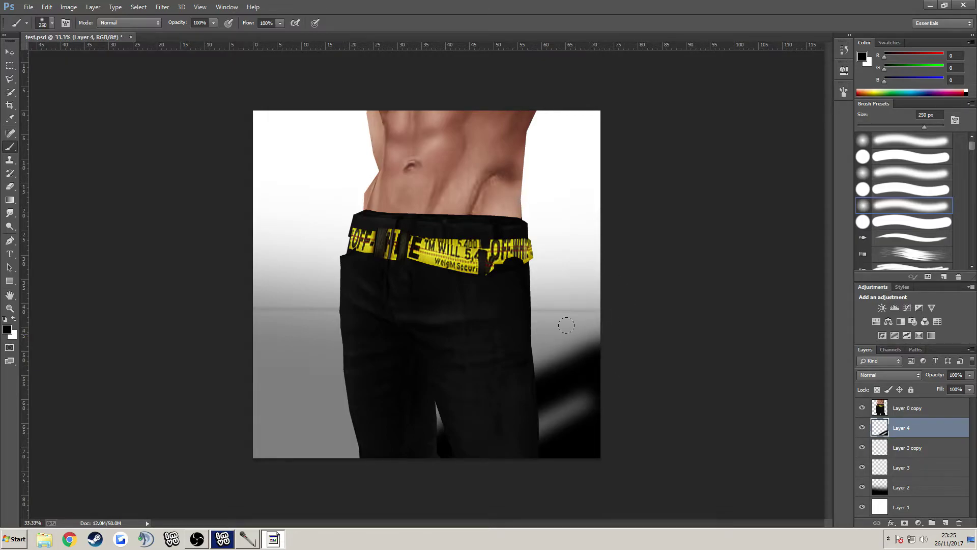
Try a Gaussian Blur of about 77.8 pixels on the painted shadow strokes of Layer 4
click(163, 7)
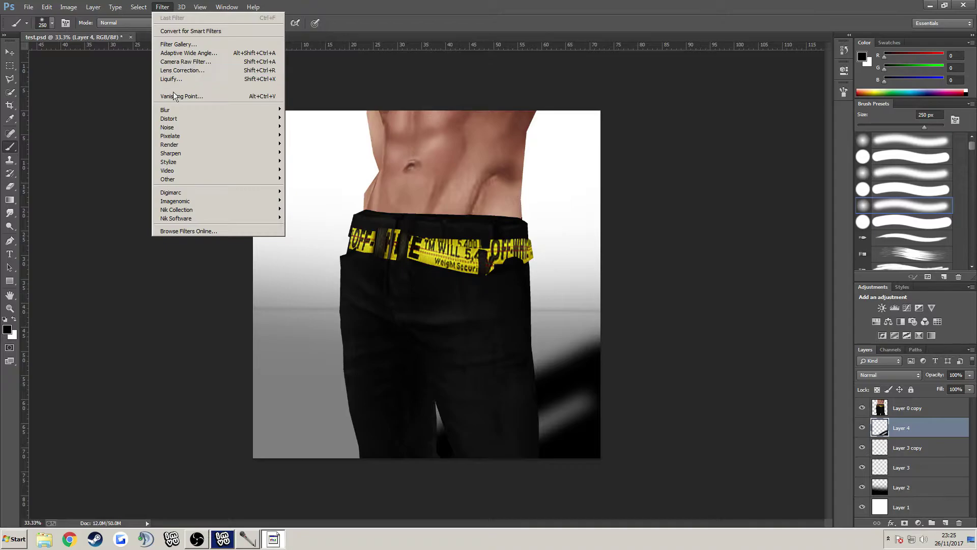
mouse_move(214, 109)
click(127, 176)
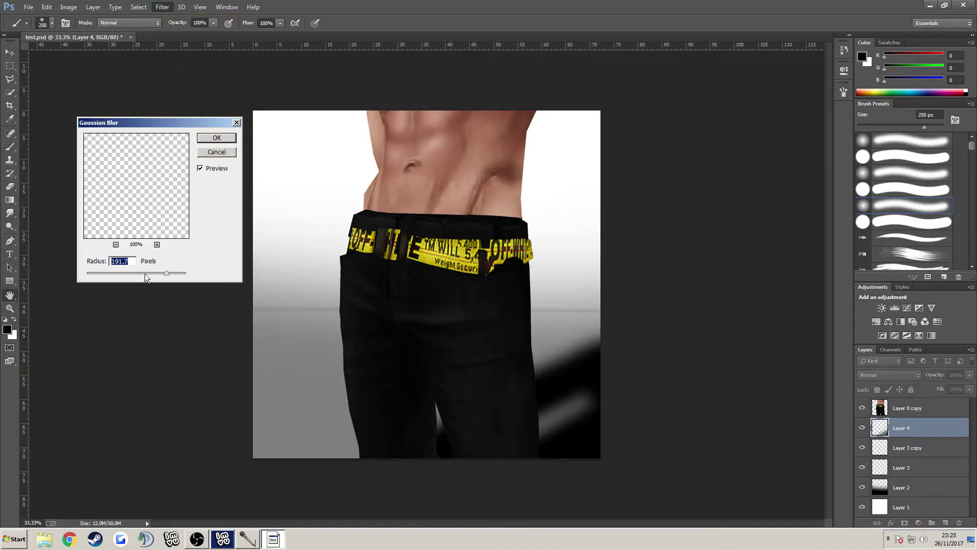
drag(175, 276, 141, 273)
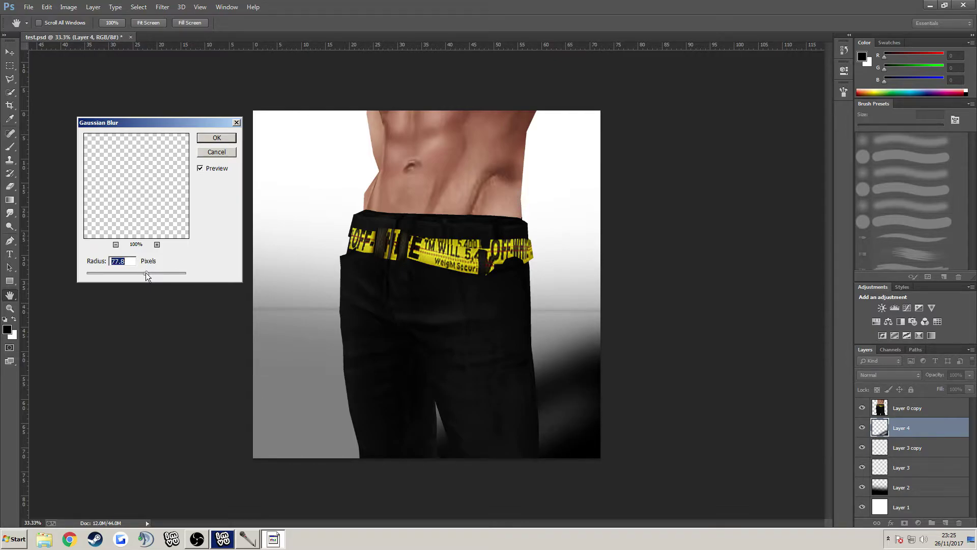
click(217, 138)
key(b)
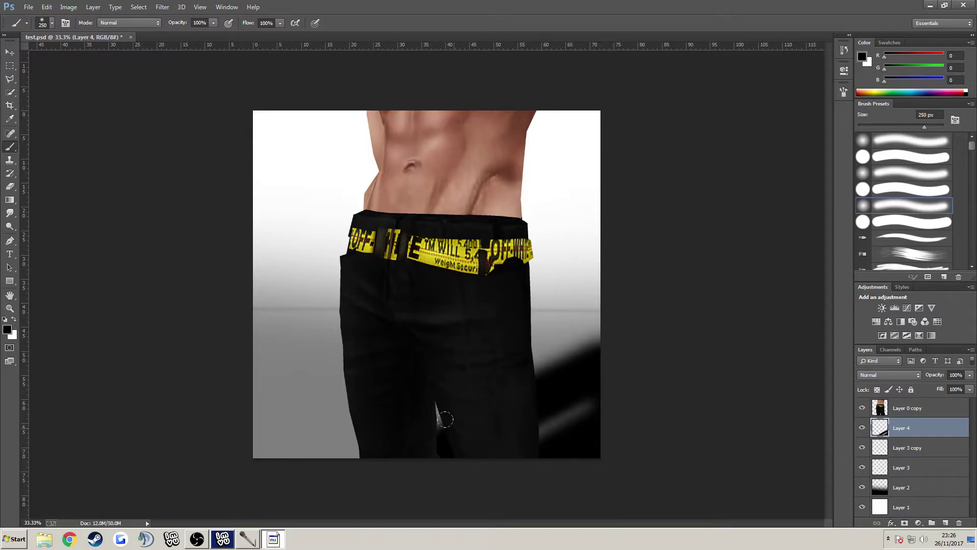
Apply a Gaussian Blur with a radius of about 69.2 pixels to the painted shadow strokes on Layer 4
click(162, 6)
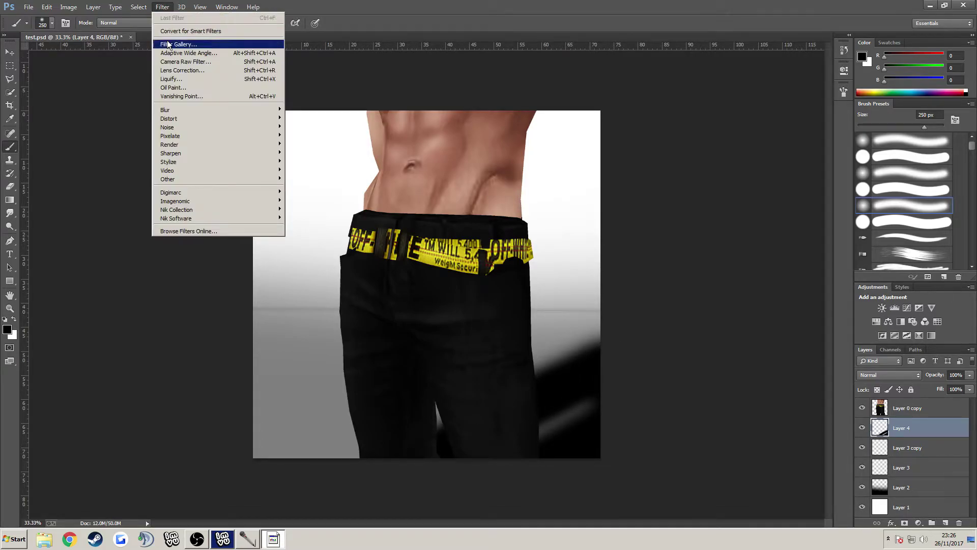
mouse_move(174, 128)
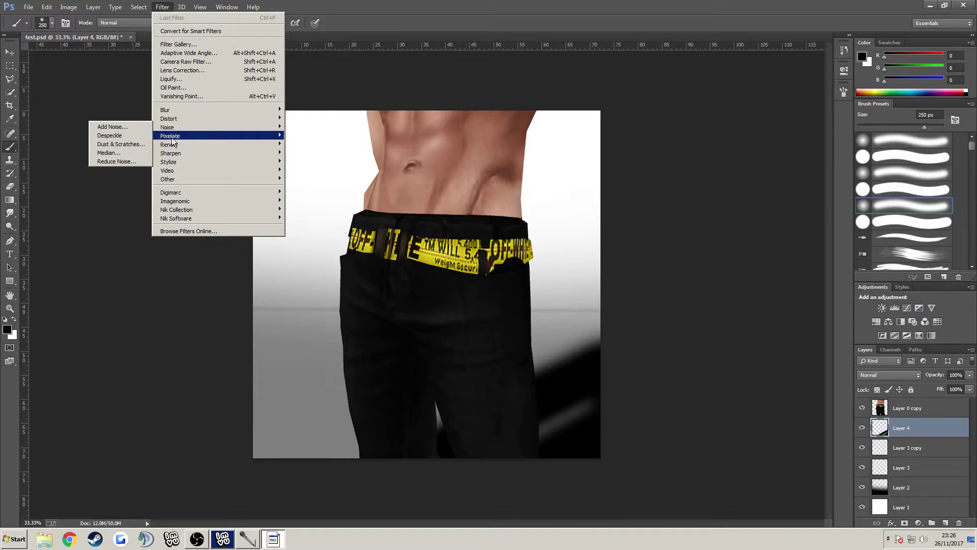
mouse_move(168, 110)
click(117, 176)
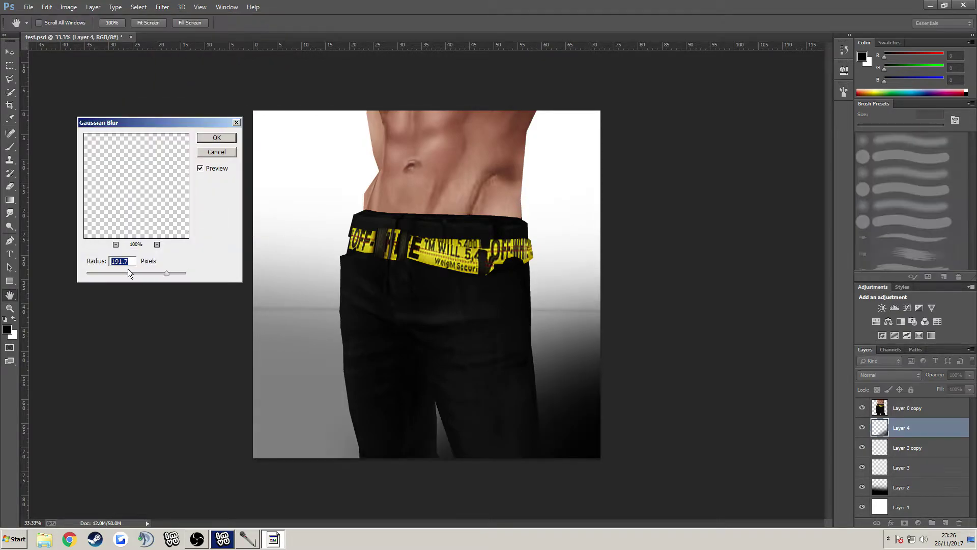
drag(124, 274, 145, 274)
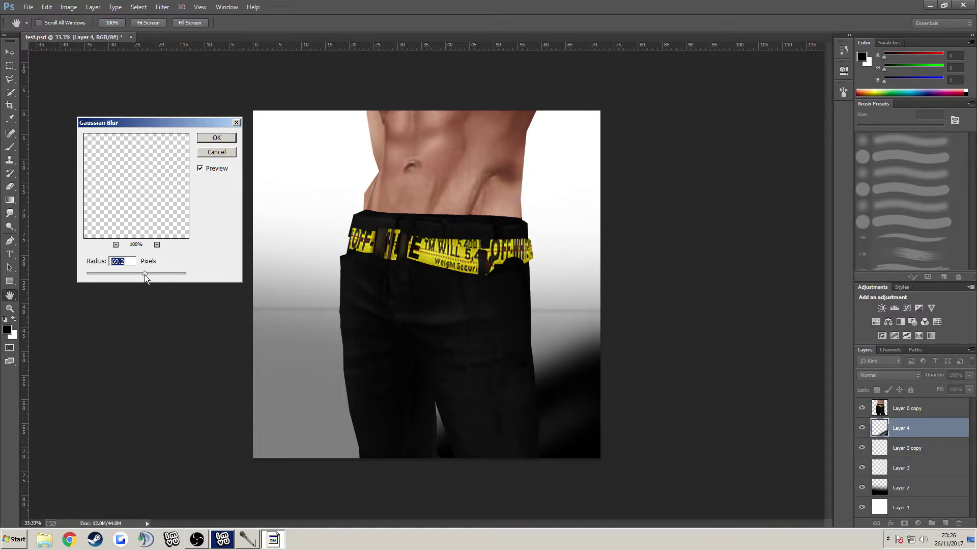
click(217, 138)
Lower the opacity of the blurred shadow on Layer 4 to 95% and check the icon at a small size
scroll(146, 270, down, 5)
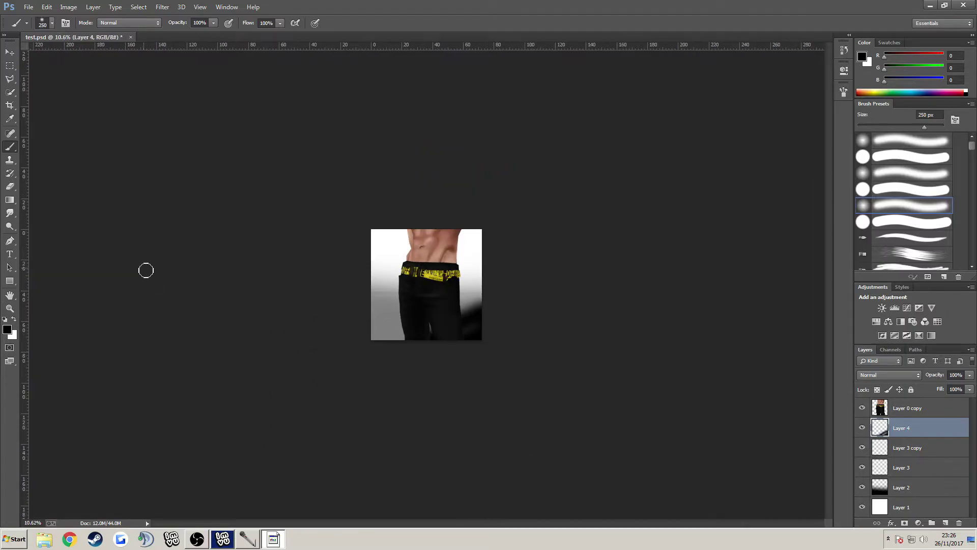
scroll(170, 273, up, 5)
drag(970, 374, 964, 389)
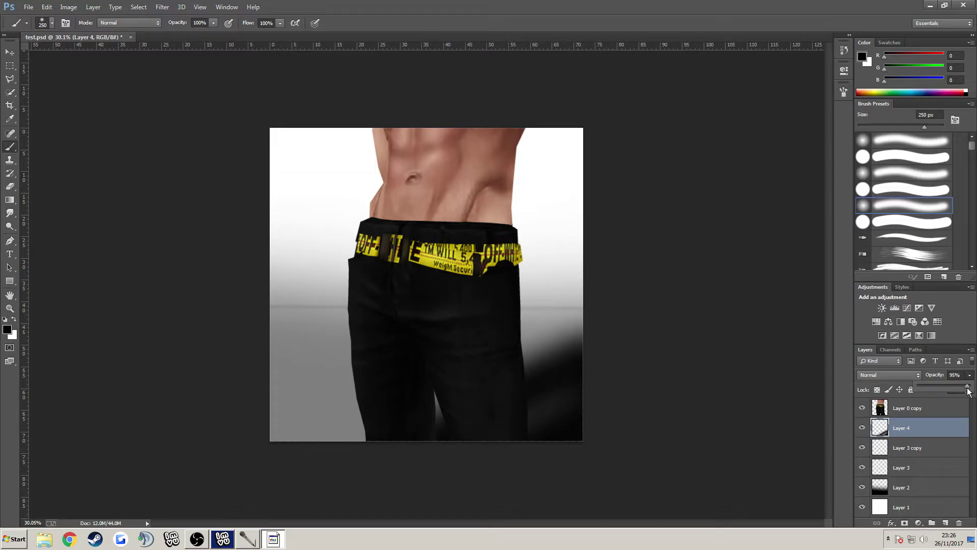
click(11, 70)
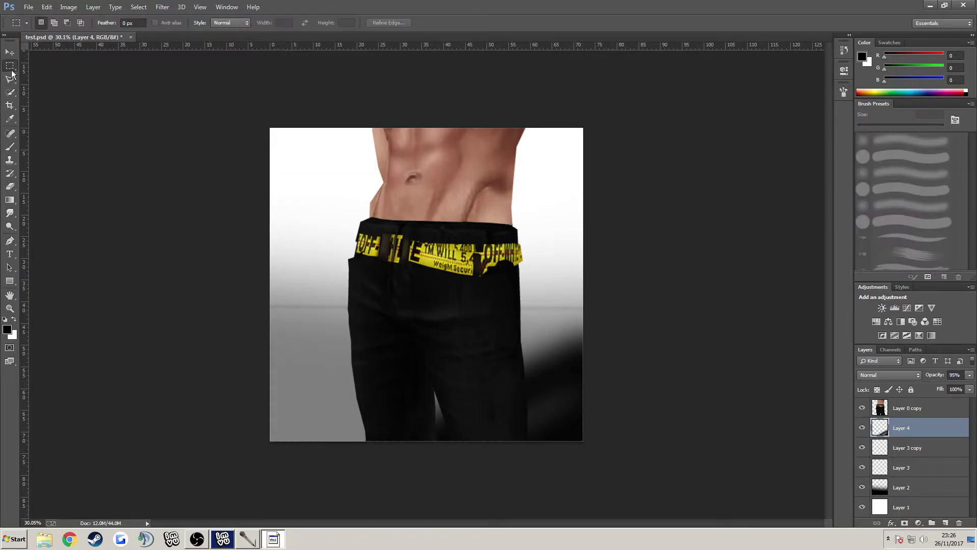
scroll(186, 140, down, 5)
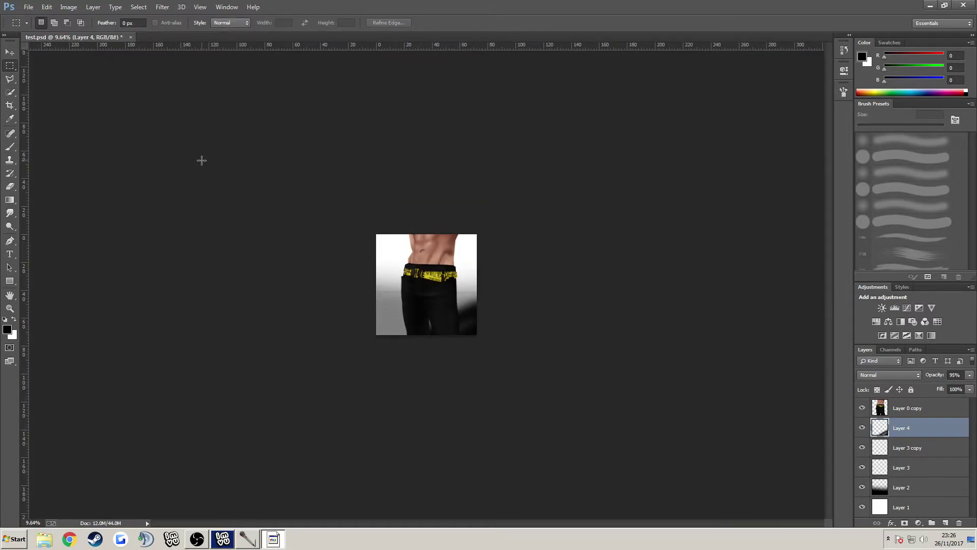
scroll(202, 160, up, 5)
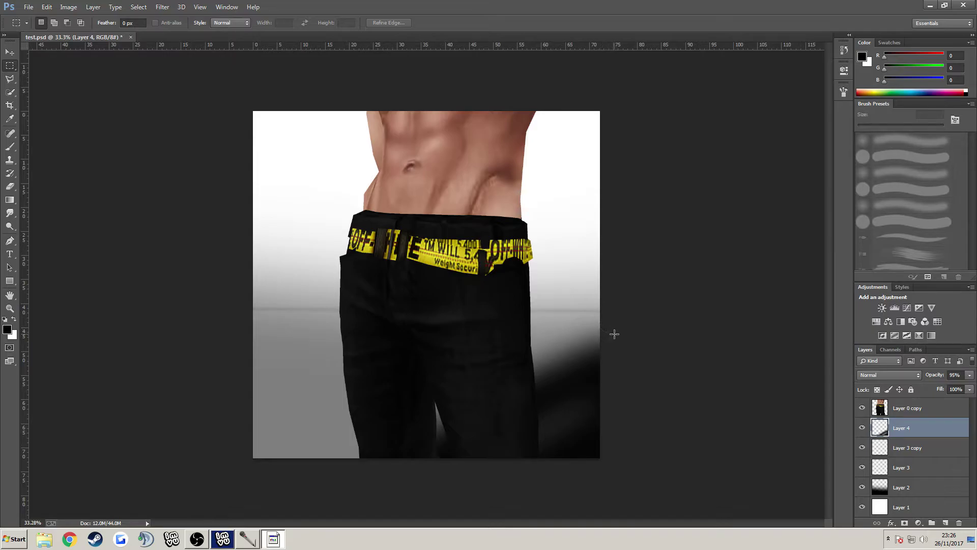
Add an empty Layer 5 above Layer 0 copy and clip it to that avatar layer
click(915, 409)
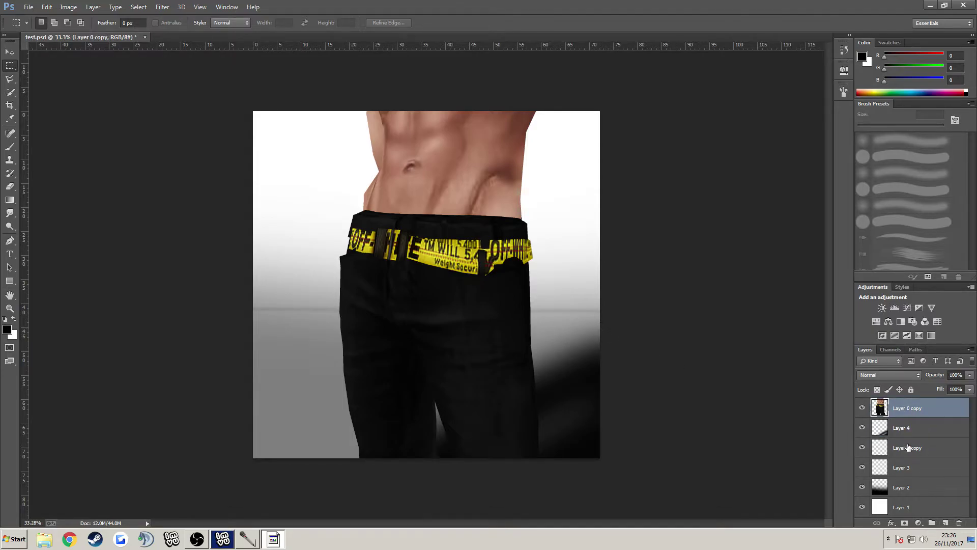
click(946, 523)
click(898, 430)
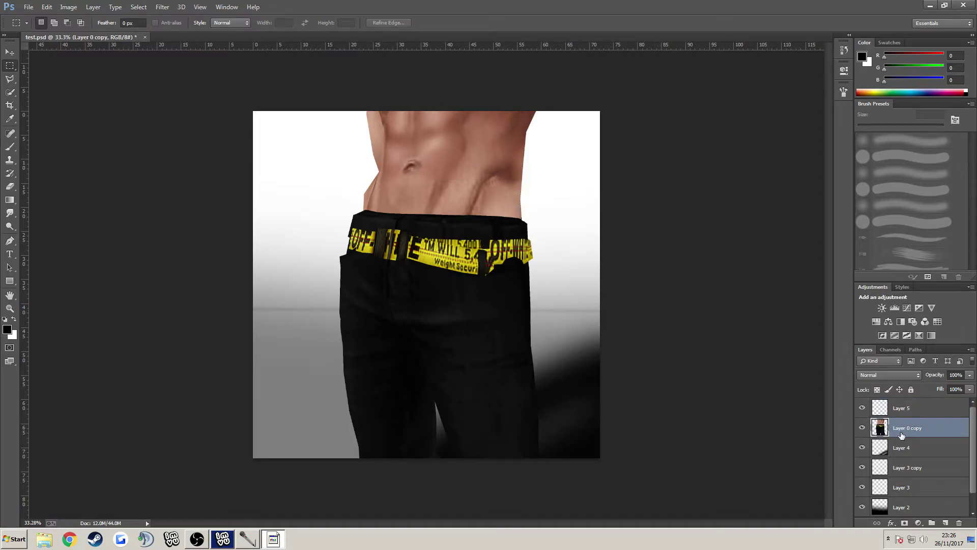
drag(899, 418, 907, 415)
alt+click(907, 415)
click(904, 409)
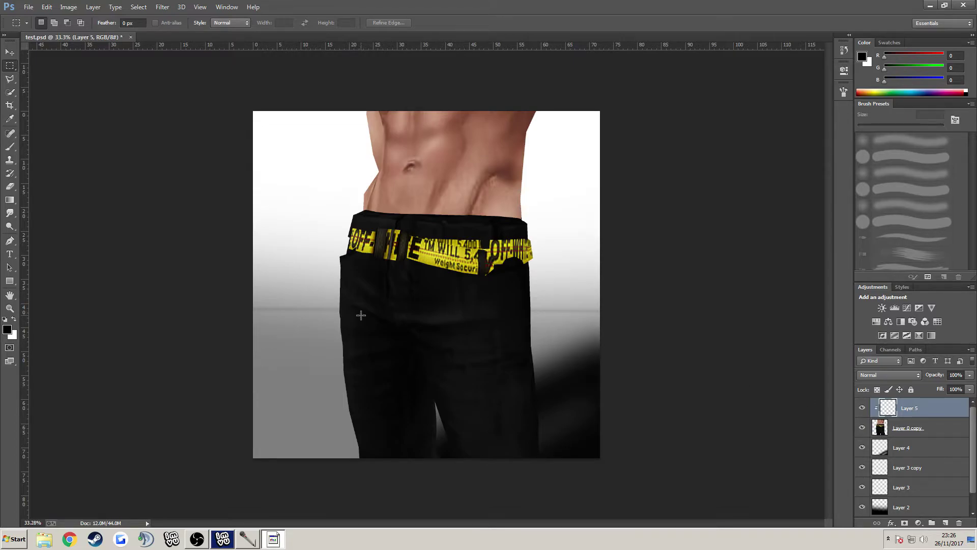
Try painting black 250 px brush strokes across the avatar's torso and belt on the clipped Layer 5, and undo them
click(10, 147)
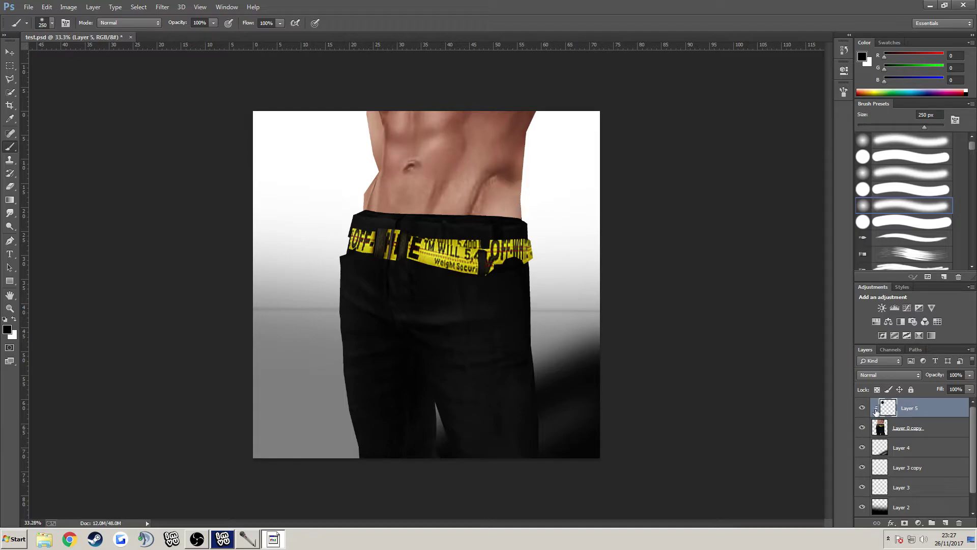
click(444, 162)
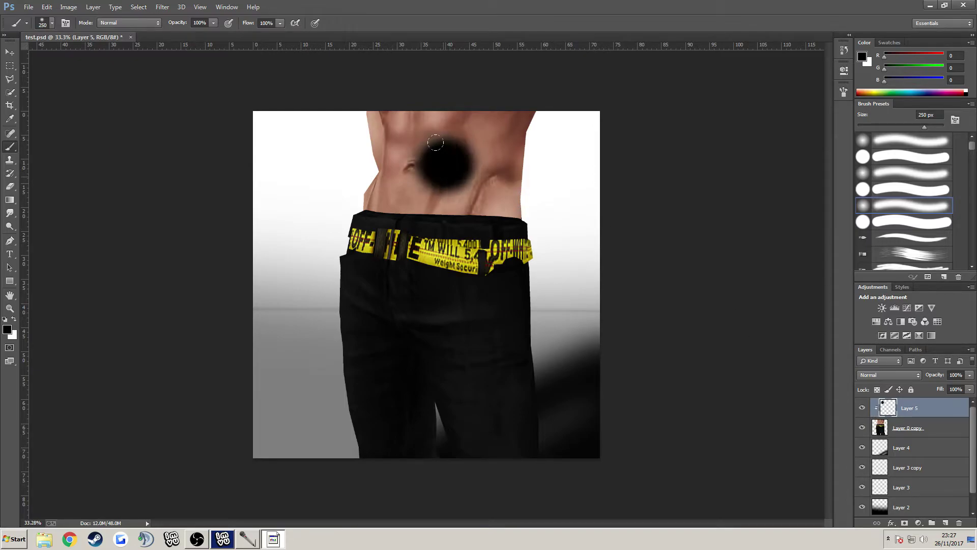
mouse_move(499, 127)
mouse_down()
mouse_move(548, 140)
mouse_move(451, 190)
mouse_move(391, 202)
mouse_up()
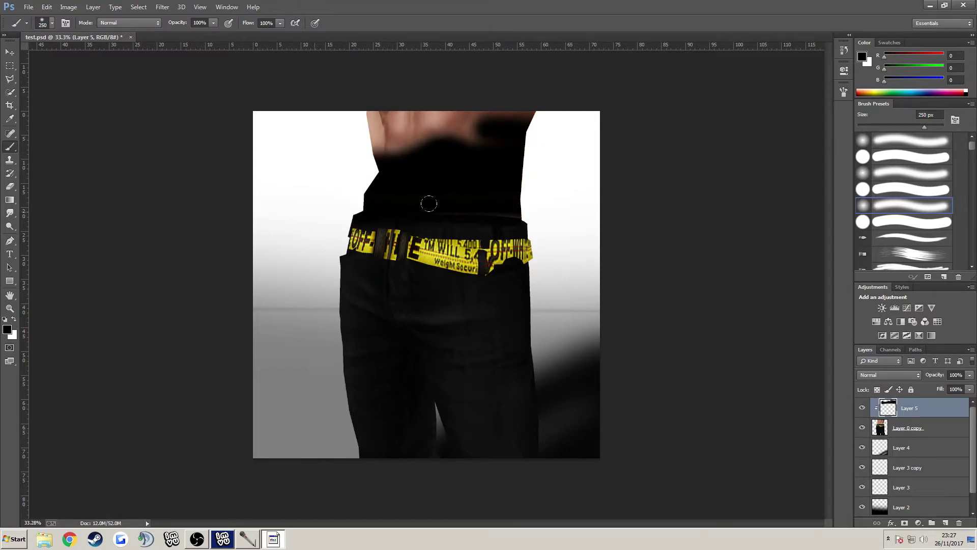
drag(561, 226, 310, 227)
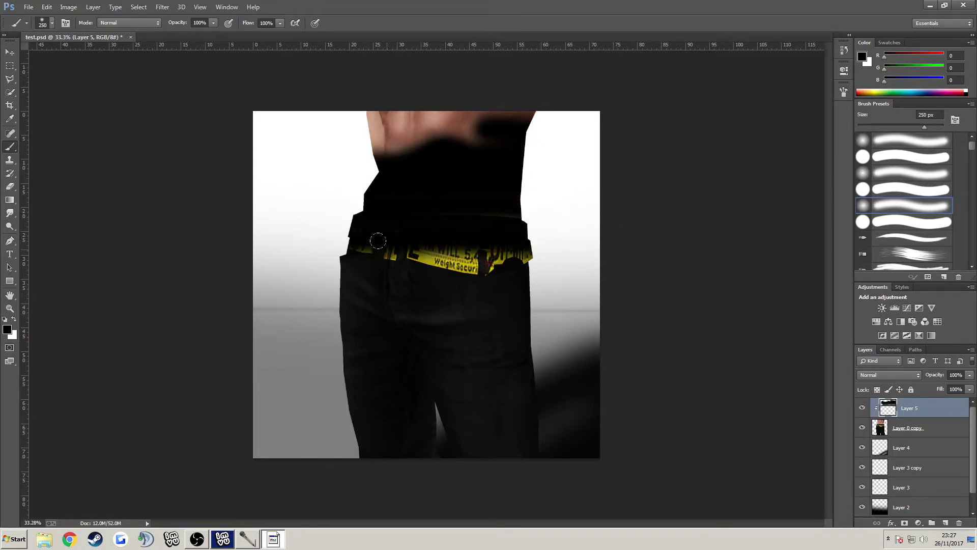
key(ctrl+alt+z)
key(ctrl+alt+z)
key(ctrl+alt+z)
key(ctrl+alt+z)
key(ctrl+alt+z)
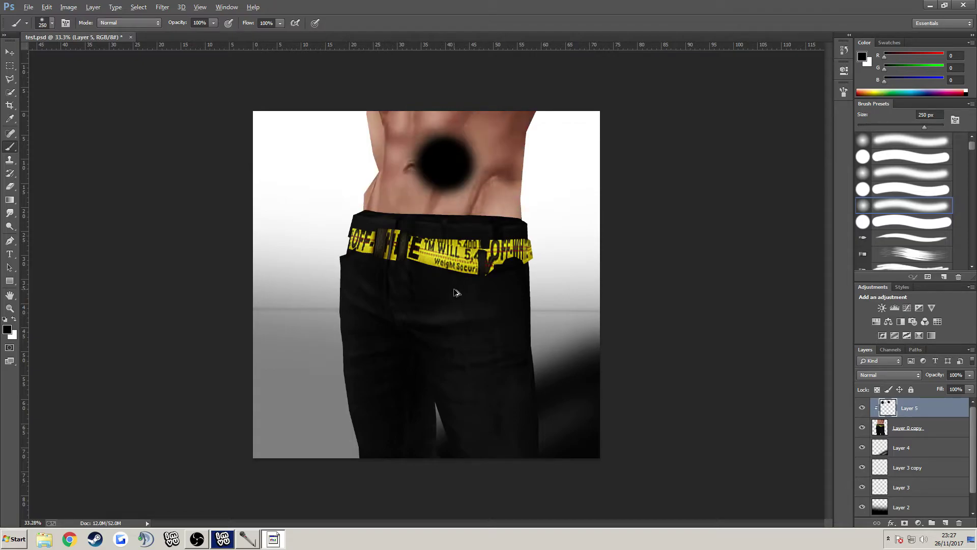
key(alt+bracketleft)
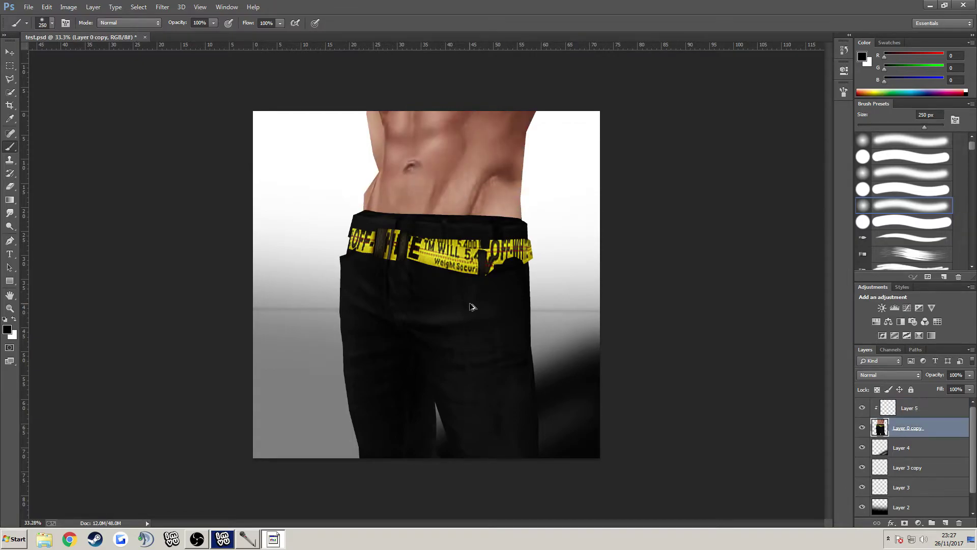
Set the opacity of the clipped Layer 5 to 75% and keep the Brush tool active
click(905, 412)
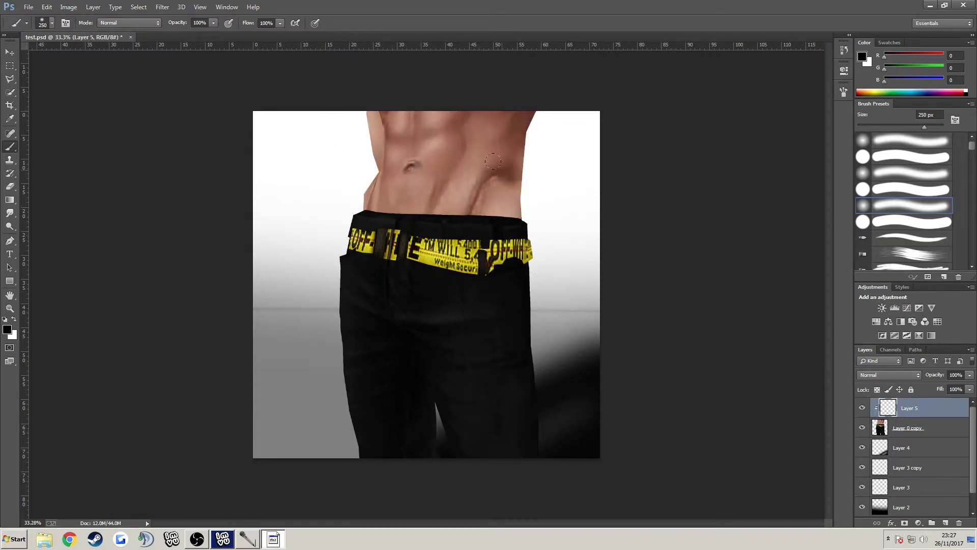
drag(970, 376, 968, 391)
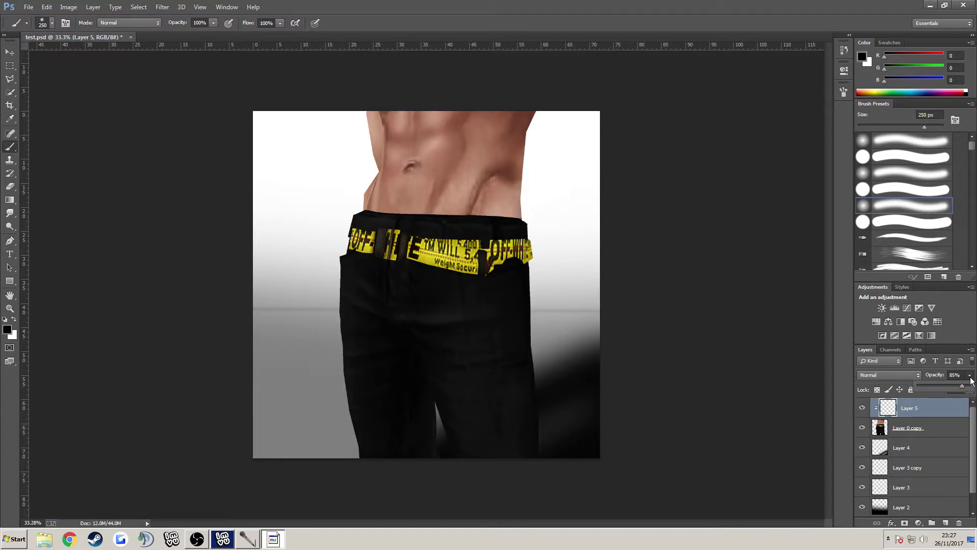
drag(971, 378, 959, 385)
drag(968, 385, 969, 385)
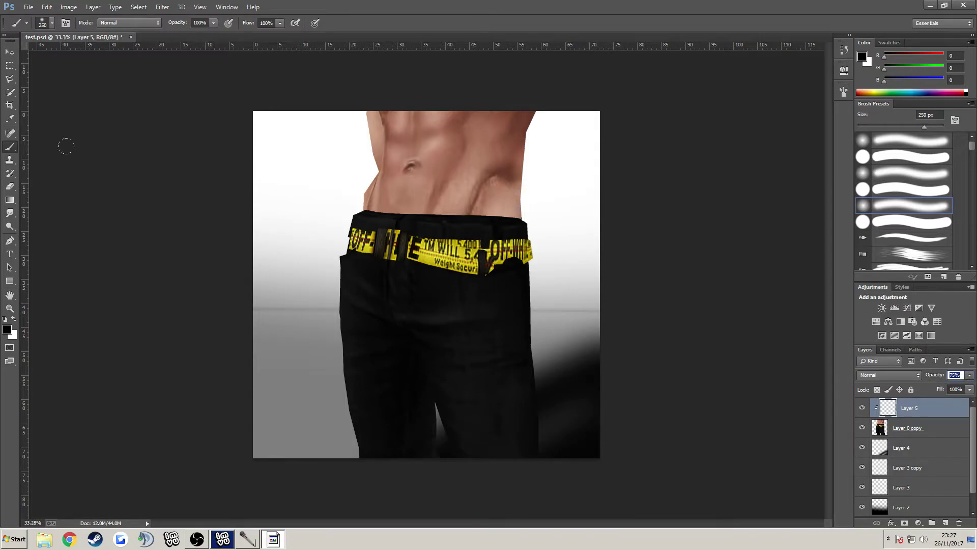
click(10, 105)
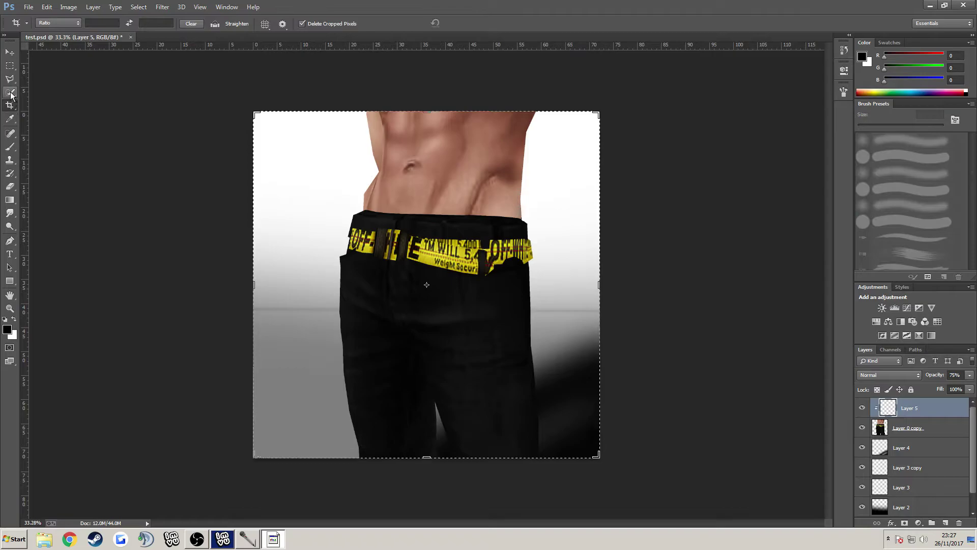
click(10, 147)
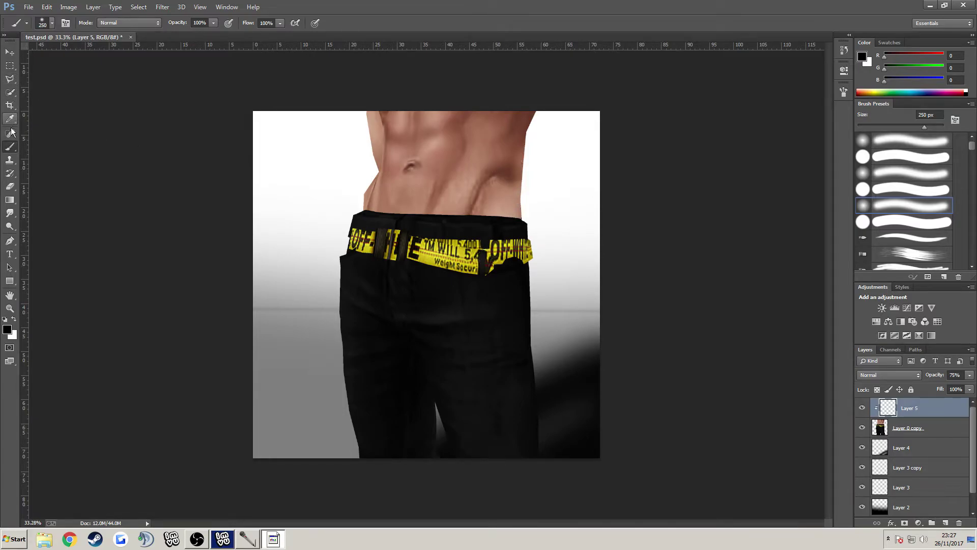
Add an empty Layer 6 above Layer 5 and set the foreground color to pure red (255, 0, 0)
click(944, 522)
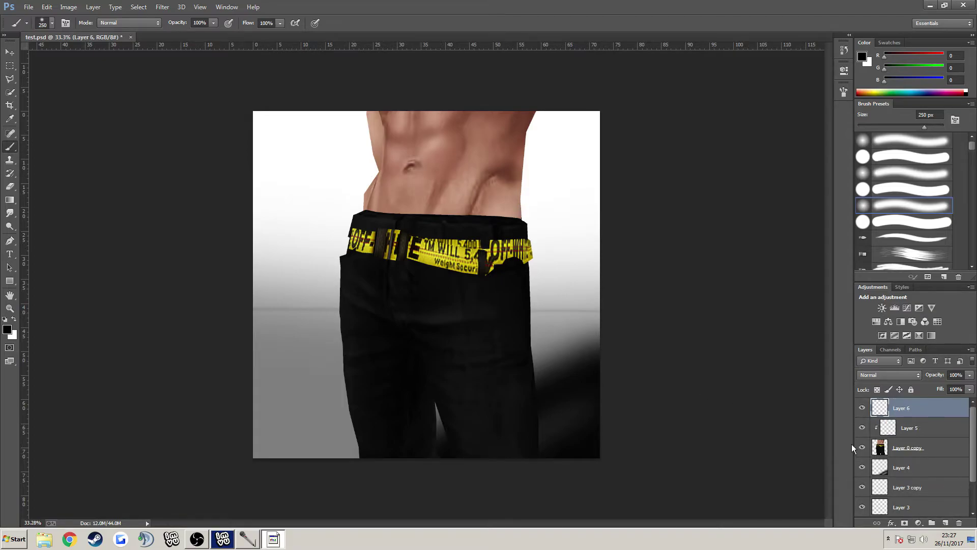
click(7, 329)
drag(711, 167, 704, 147)
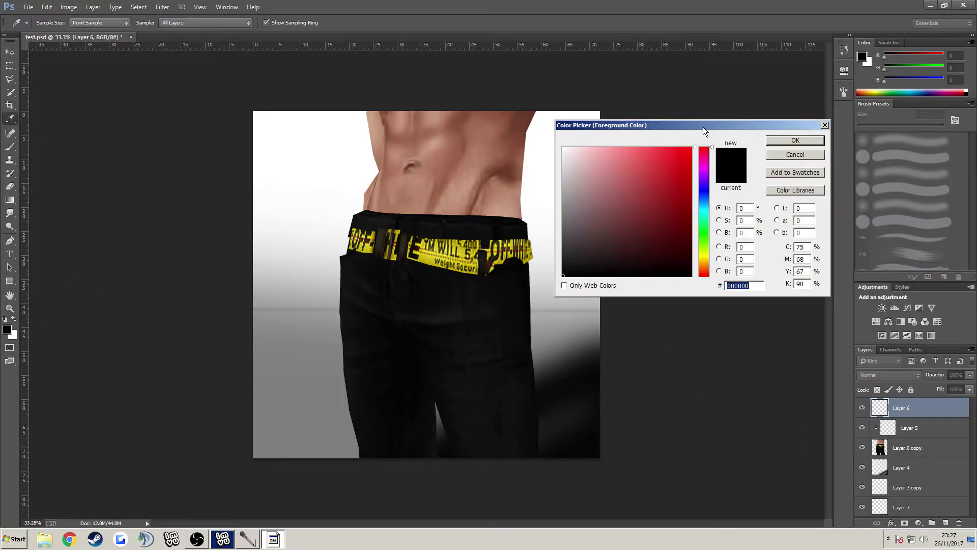
click(684, 157)
key(Return)
Choose a hard round brush, reduce it to 50 px, and draw a red arrow beside the torso pointing at the avatar on Layer 6
click(911, 189)
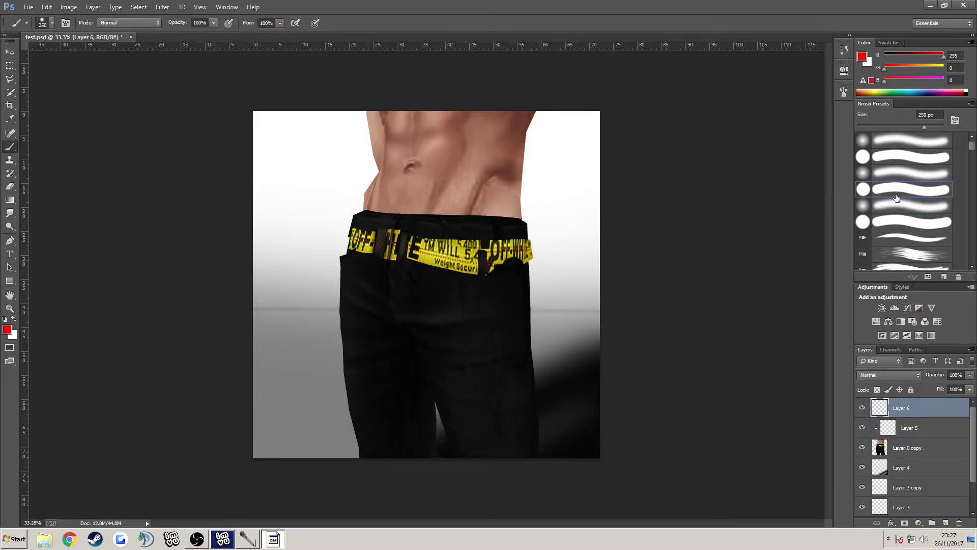
key(bracketleft)
key(bracketleft)
key(bracketleft)
key(bracketleft)
key(bracketleft)
key(bracketleft)
key(bracketleft)
key(bracketleft)
key(bracketleft)
key(bracketleft)
mouse_move(261, 170)
mouse_down()
mouse_move(317, 173)
mouse_move(289, 157)
mouse_up()
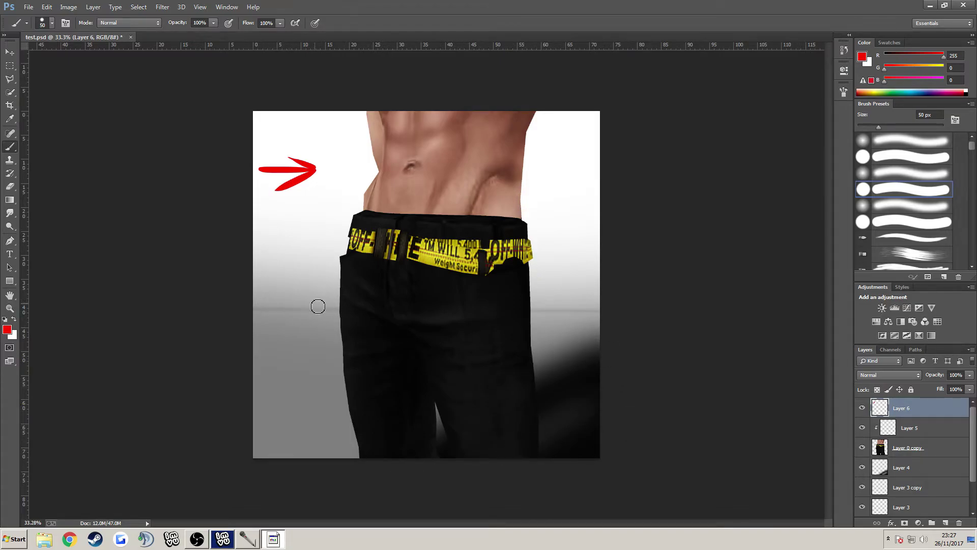
Try drawing red guide lines down the torso and legs on Layer 6, and undo them while keeping the arrow
mouse_move(563, 305)
mouse_down()
mouse_move(584, 307)
mouse_move(628, 312)
mouse_up()
key(ctrl+z)
mouse_move(398, 124)
mouse_down()
mouse_move(362, 404)
mouse_move(370, 452)
mouse_up()
mouse_move(451, 304)
mouse_down()
mouse_move(452, 266)
mouse_move(440, 209)
mouse_move(414, 127)
mouse_up()
mouse_move(534, 107)
mouse_down()
mouse_move(522, 221)
mouse_move(525, 145)
mouse_move(516, 284)
mouse_up()
key(ctrl+alt+z)
key(ctrl+alt+z)
key(ctrl+alt+z)
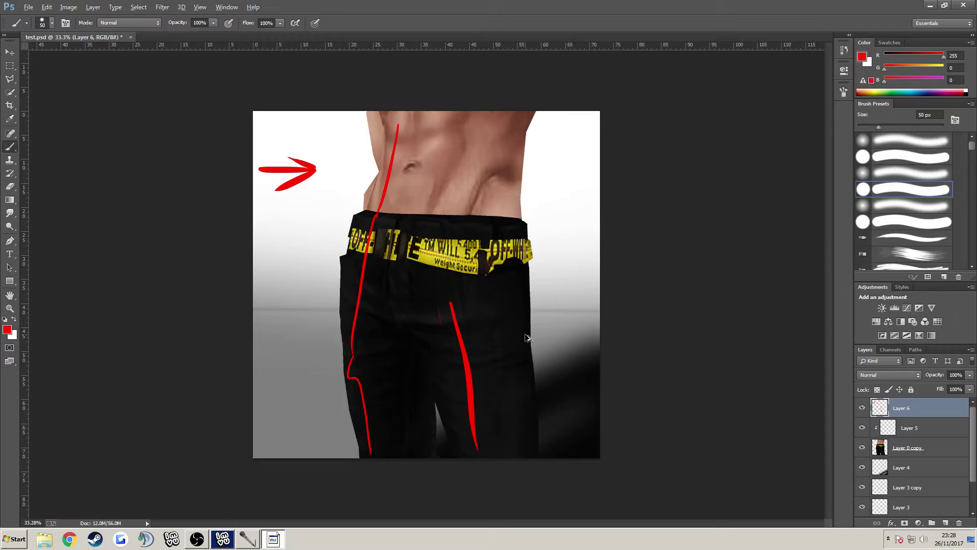
key(ctrl+alt+z)
key(ctrl+alt+z)
key(ctrl+alt+z)
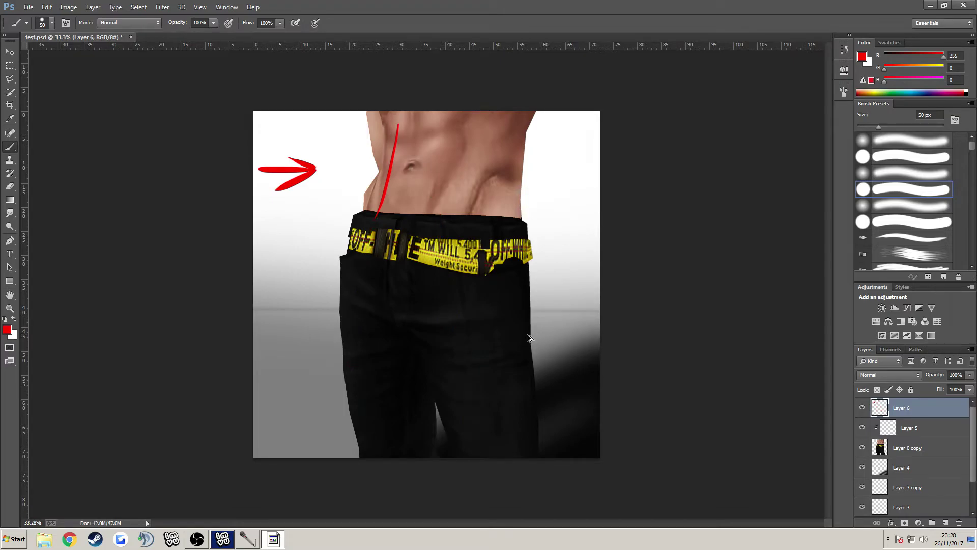
Select the clipped Layer 5 and set the foreground color to black (000000) for the Brush
click(922, 427)
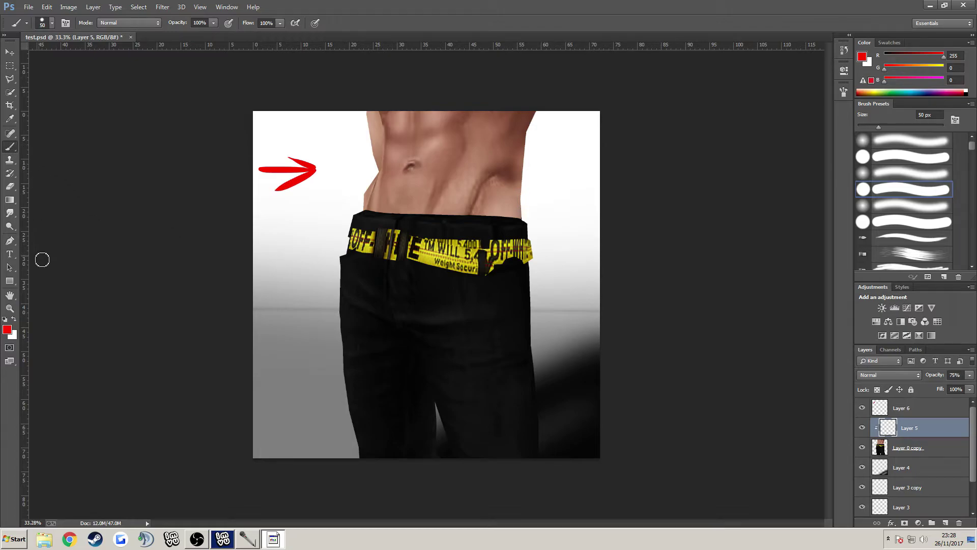
click(7, 330)
click(563, 275)
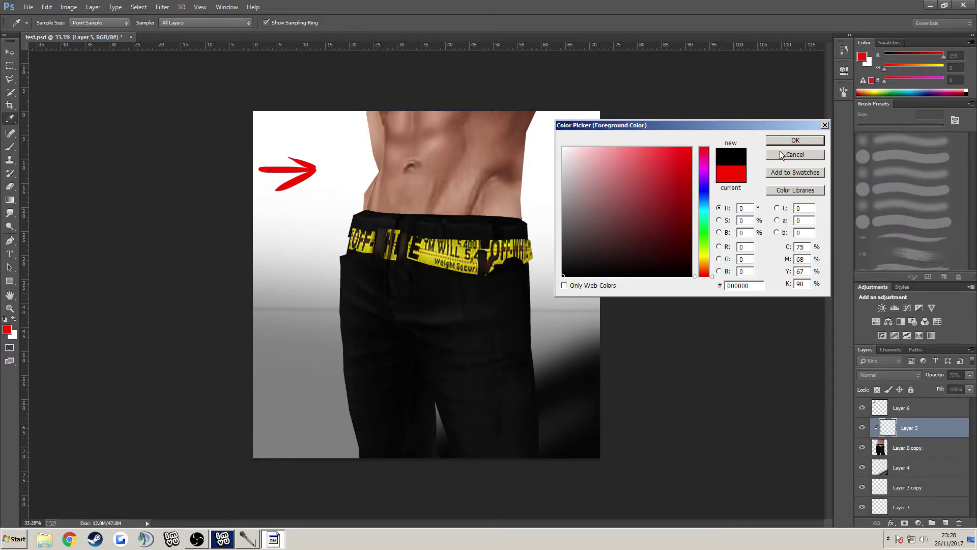
click(793, 142)
key(b)
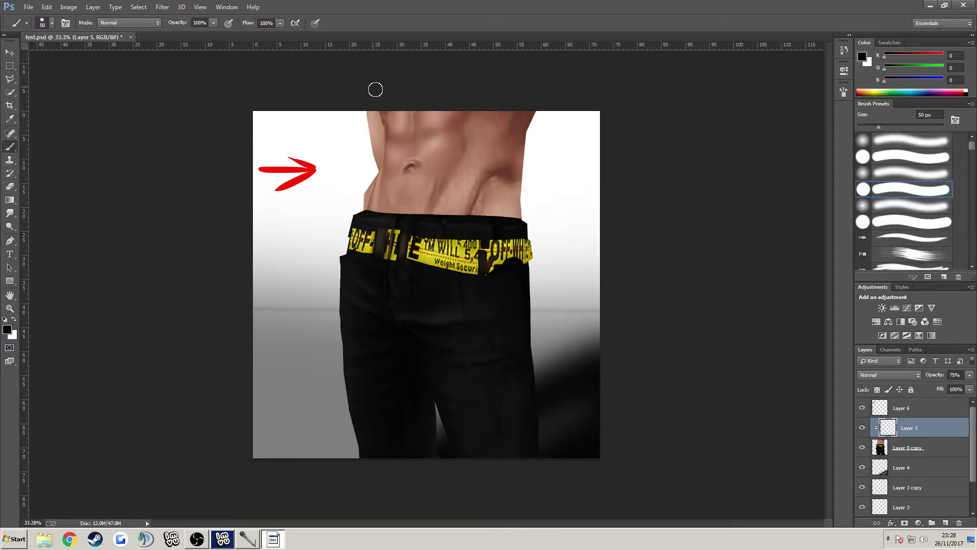
Choose a soft round brush with 0% hardness and enlarge it to 200 px
click(900, 208)
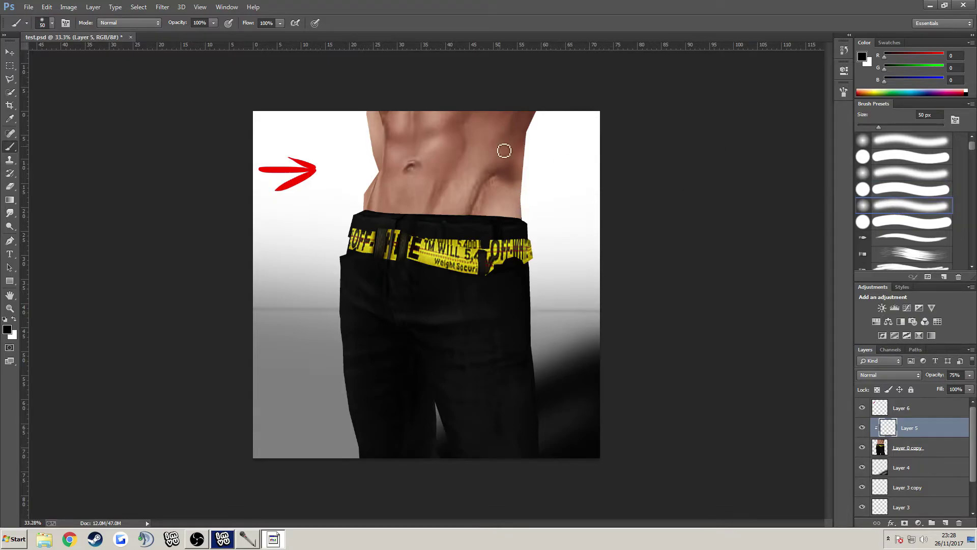
click(53, 23)
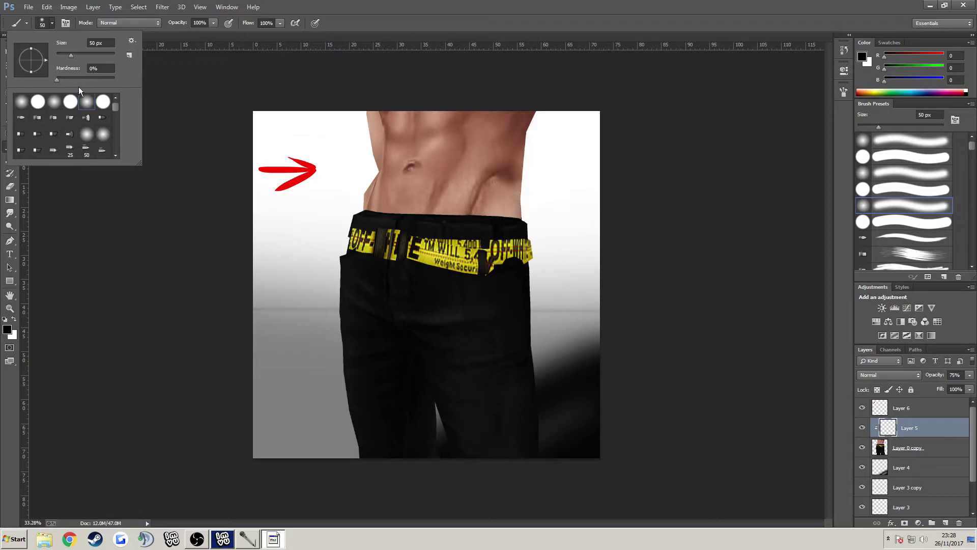
click(577, 148)
key(bracketright)
key(bracketright)
key(bracketright)
key(bracketright)
key(bracketright)
key(bracketright)
key(bracketright)
key(bracketright)
key(bracketright)
Try painting soft black shading down the torso's shadow side on Layer 5, check the brush hardness, and undo the stroke
mouse_move(523, 123)
mouse_down()
mouse_move(526, 147)
mouse_move(511, 101)
mouse_move(506, 114)
mouse_move(521, 138)
mouse_move(511, 227)
mouse_move(521, 140)
mouse_move(512, 201)
mouse_up()
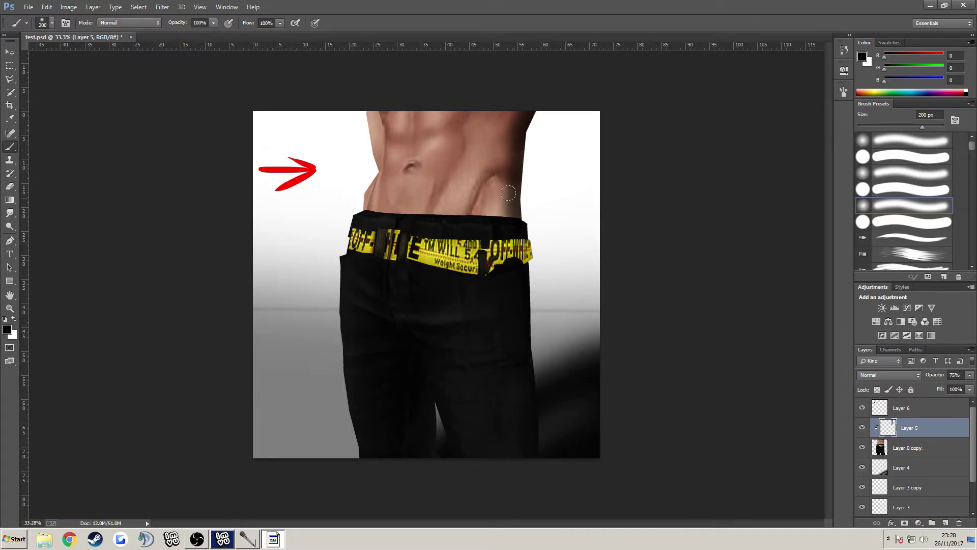
click(52, 23)
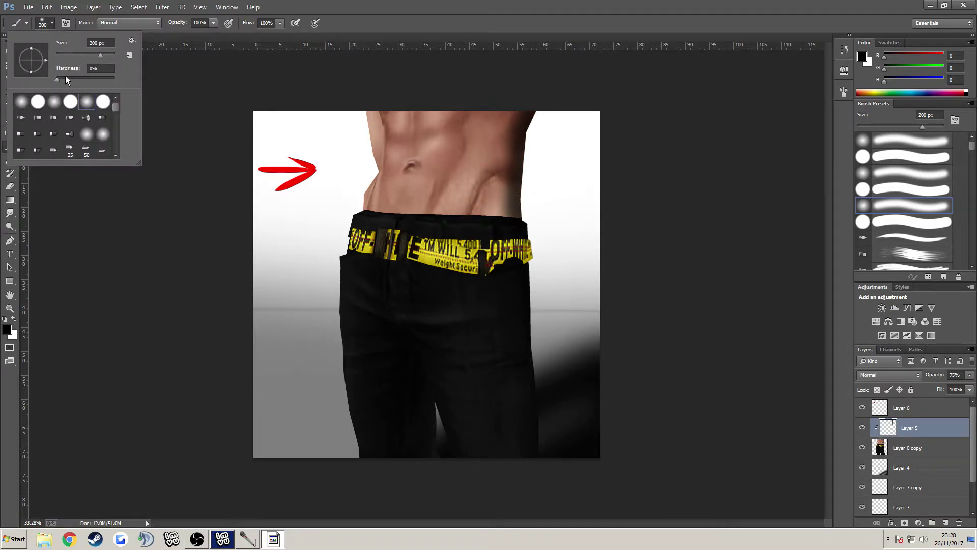
key(Return)
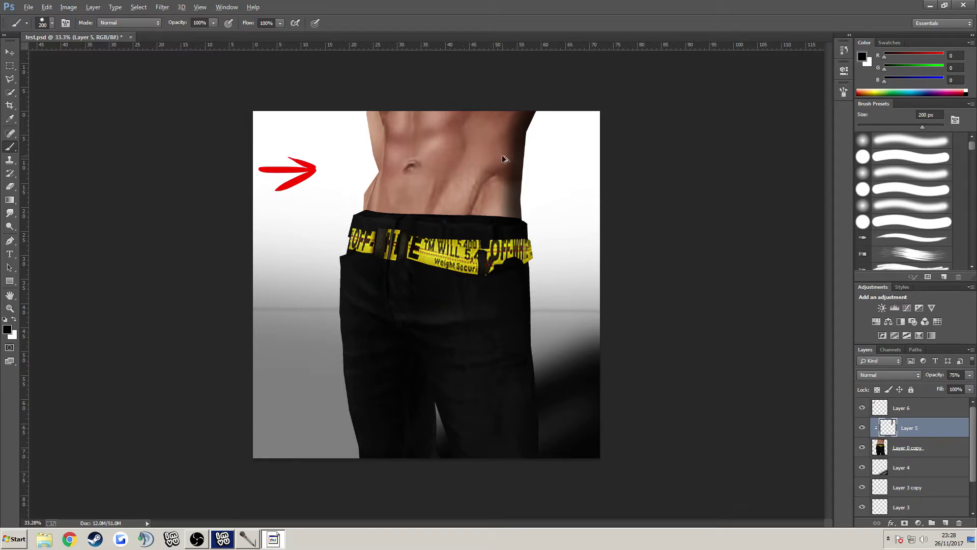
key(ctrl+z)
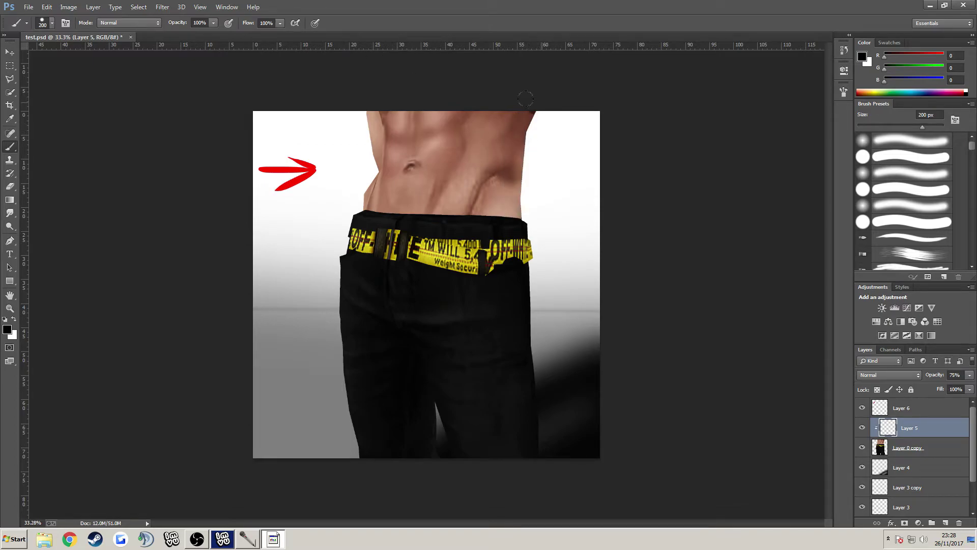
Try painting a hard-edged black patch on the torso's shadow side and softening it with a 69.2-pixel Gaussian Blur
drag(528, 93, 528, 222)
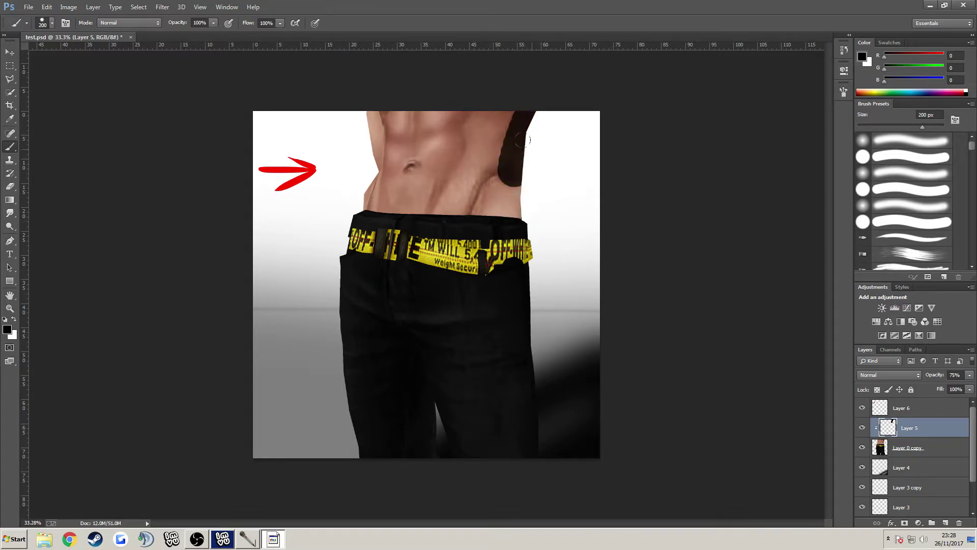
click(162, 7)
mouse_move(176, 116)
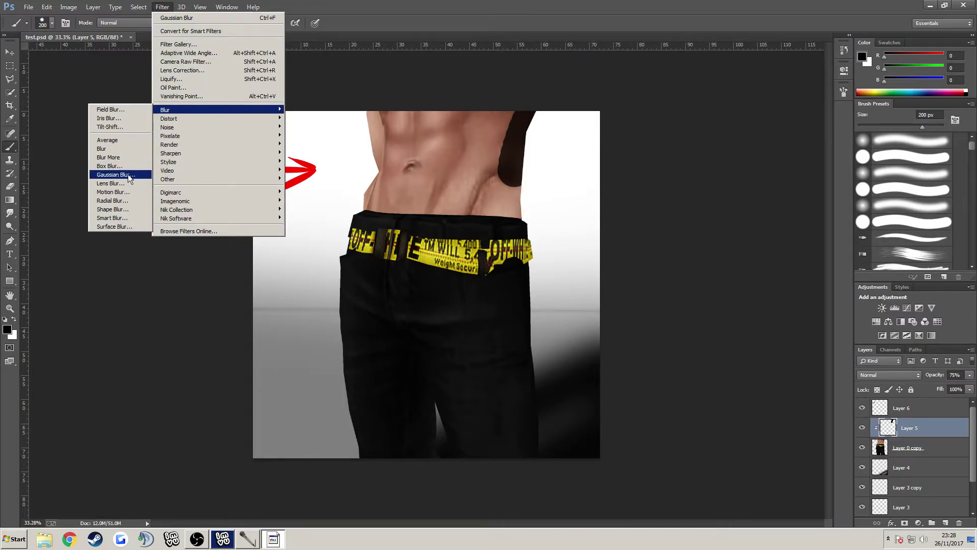
click(127, 174)
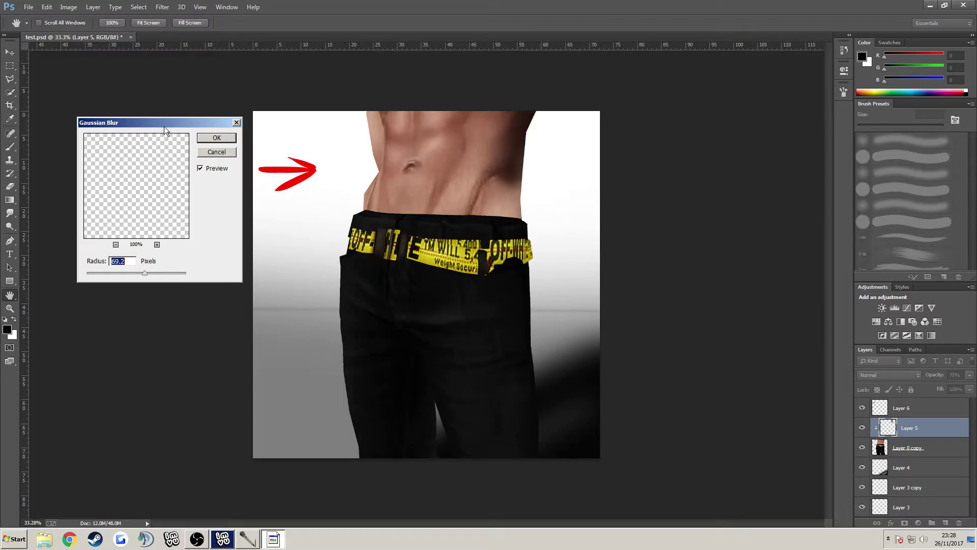
click(206, 138)
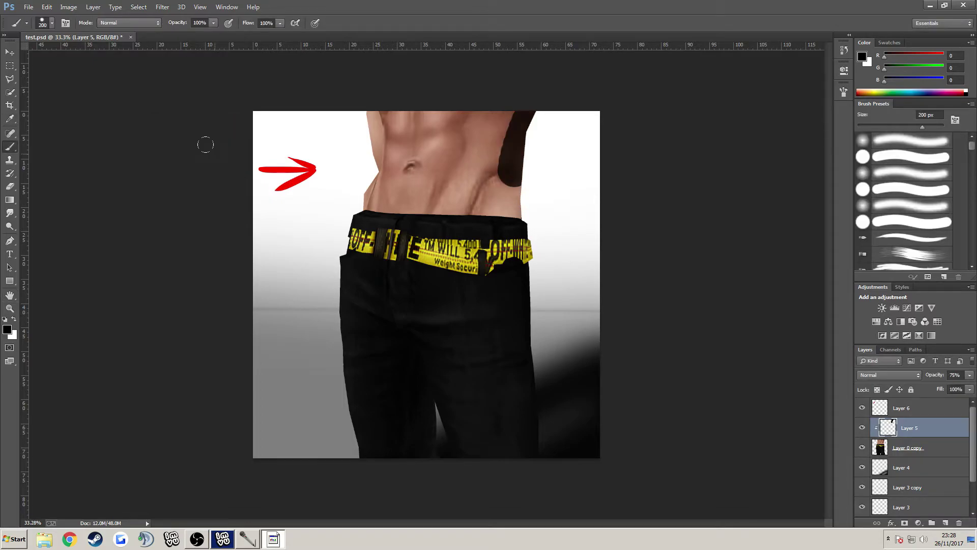
Paint black shading with a 0% hardness brush down the shadow side of the torso, belt and jeans and along the inner leg
click(69, 11)
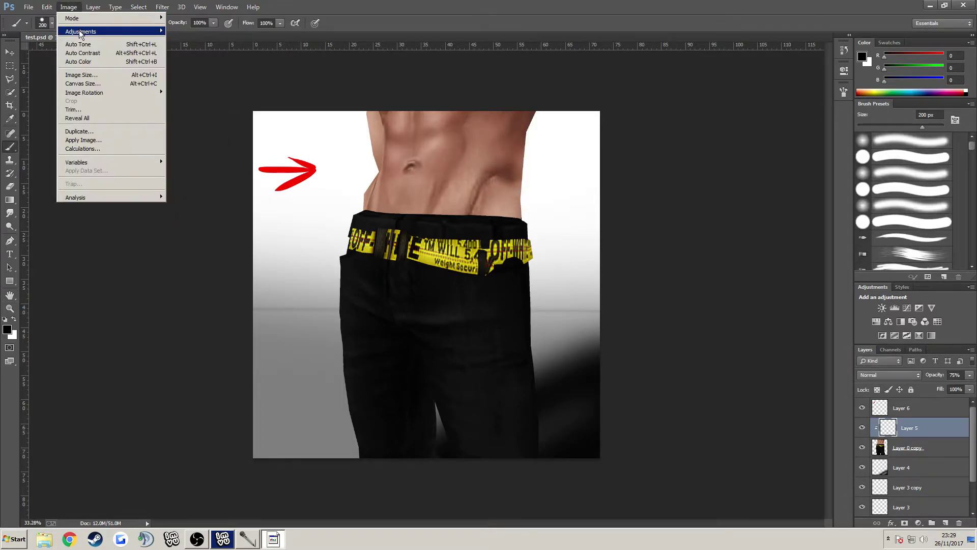
click(52, 23)
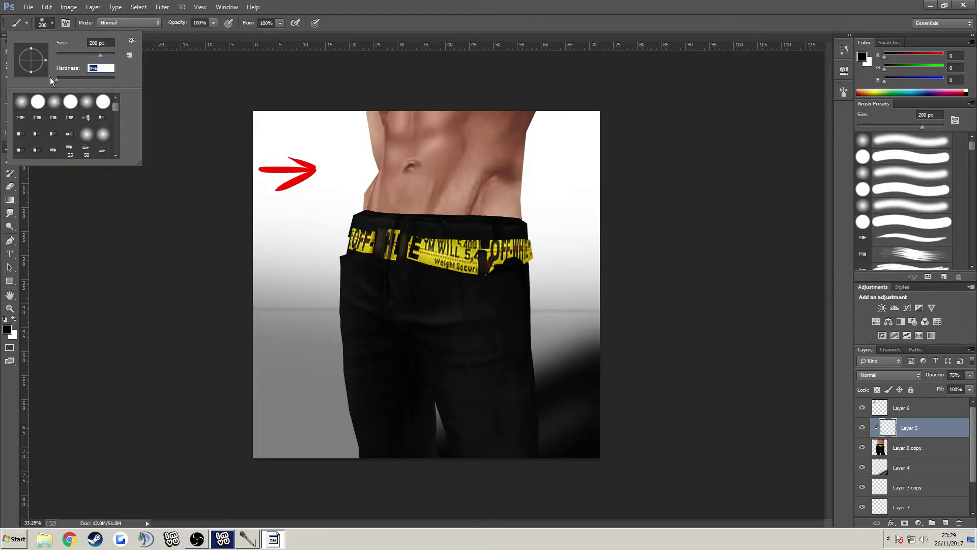
key(Return)
mouse_move(517, 113)
mouse_down()
mouse_move(524, 214)
mouse_move(513, 216)
mouse_move(527, 272)
mouse_up()
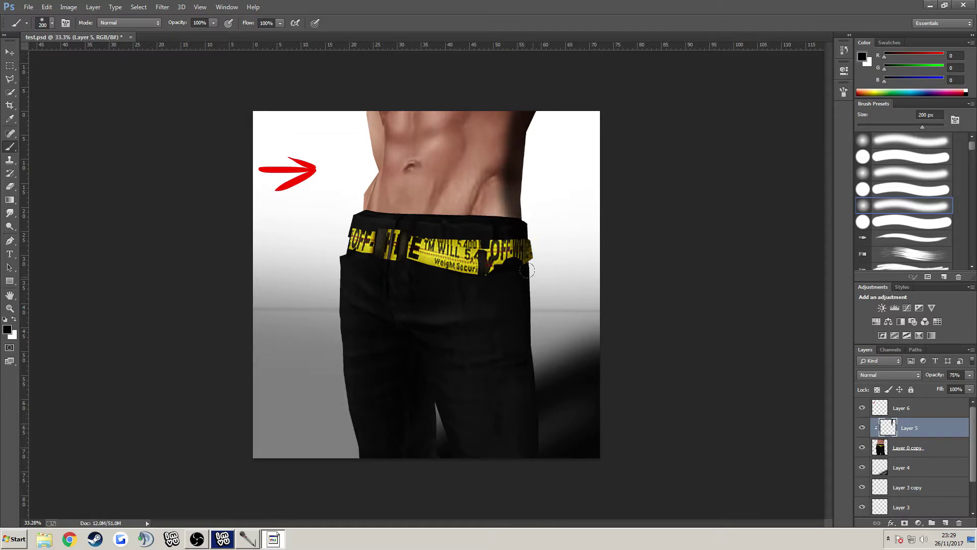
mouse_move(410, 410)
mouse_down()
mouse_move(423, 464)
mouse_move(413, 373)
mouse_move(420, 451)
mouse_up()
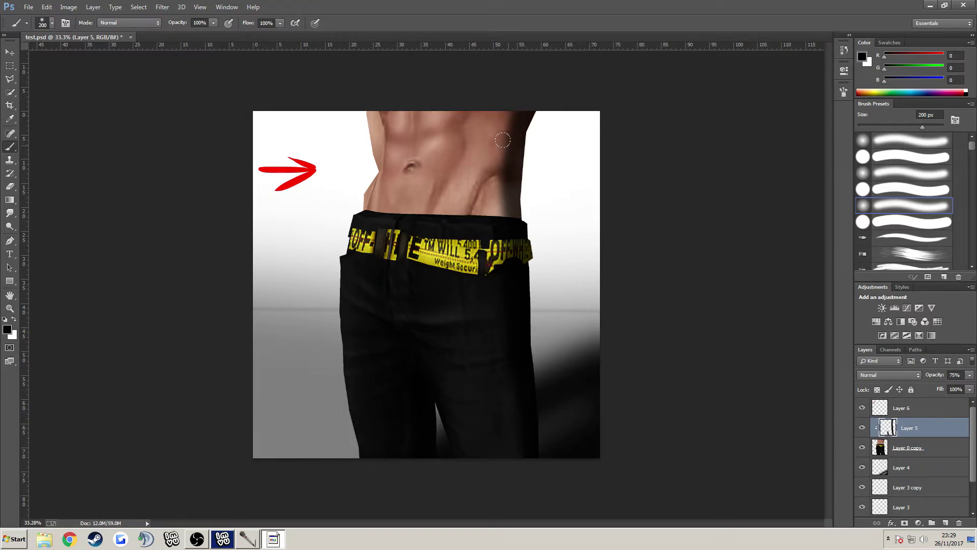
Try reapplying the last Gaussian Blur to the Layer 5 shading, and undo it
click(163, 7)
click(175, 21)
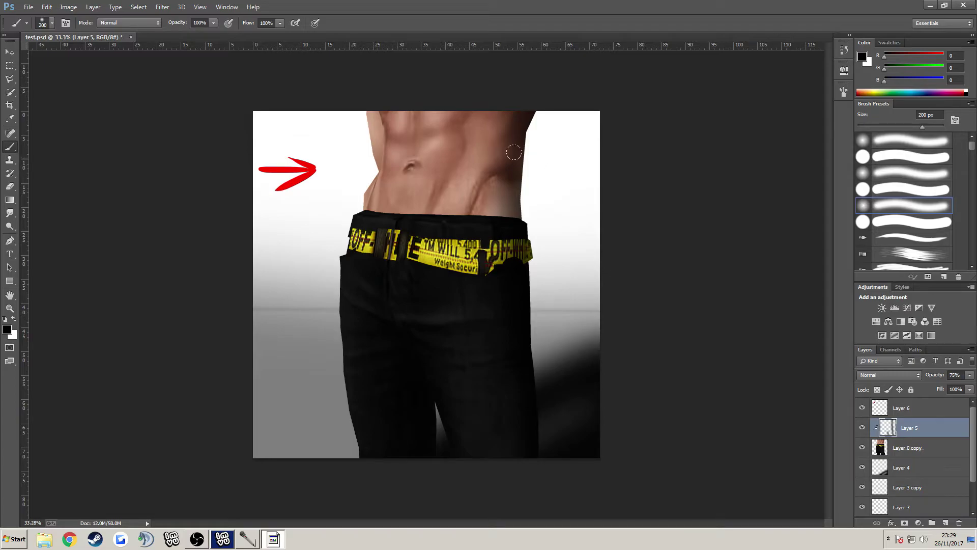
key(ctrl+z)
Reduce the brush to 125 px and paint soft black shading along the hip crease above the belt on Layer 5
alt+scroll(486, 253, up, 3)
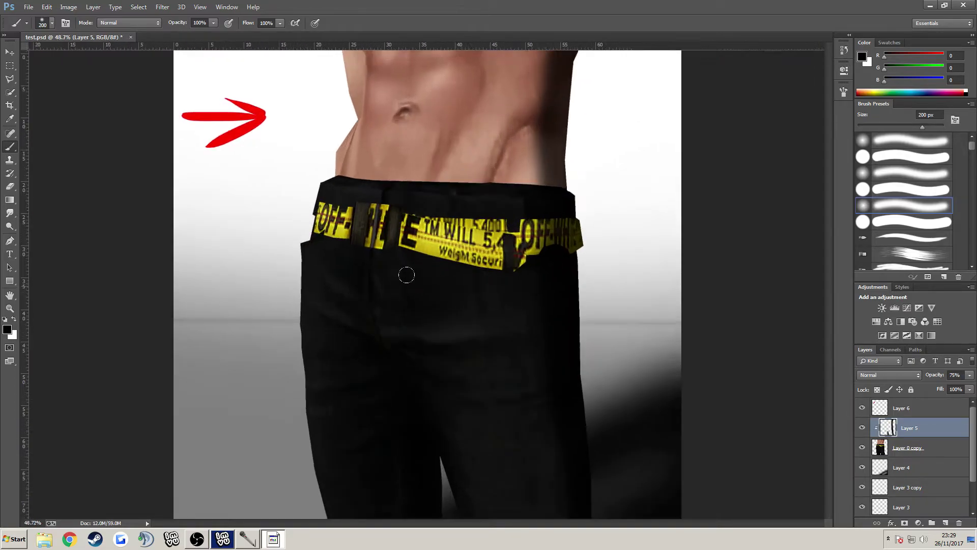
alt+scroll(414, 281, down, 4)
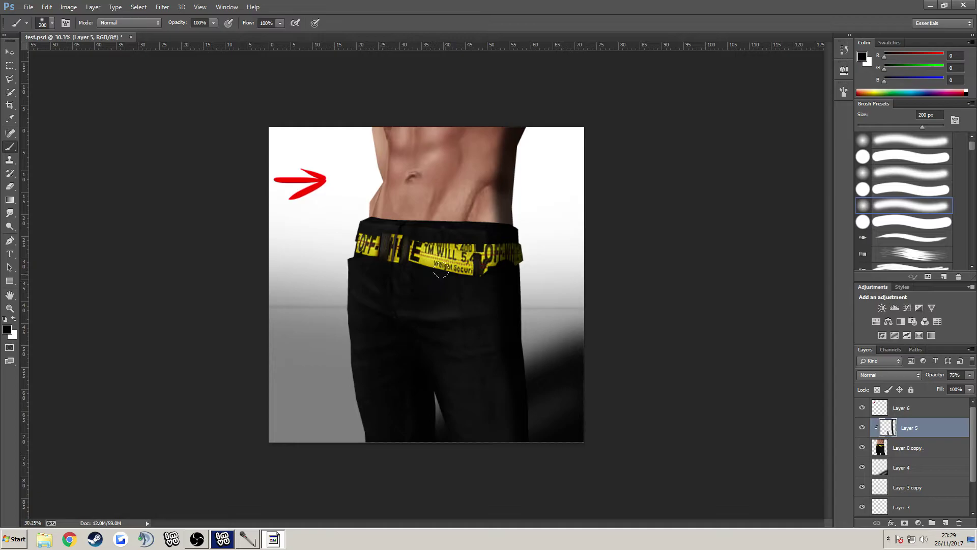
key(bracketleft)
key(bracketleft)
key(bracketleft)
key(bracketleft)
key(bracketright)
key(bracketright)
key(bracketright)
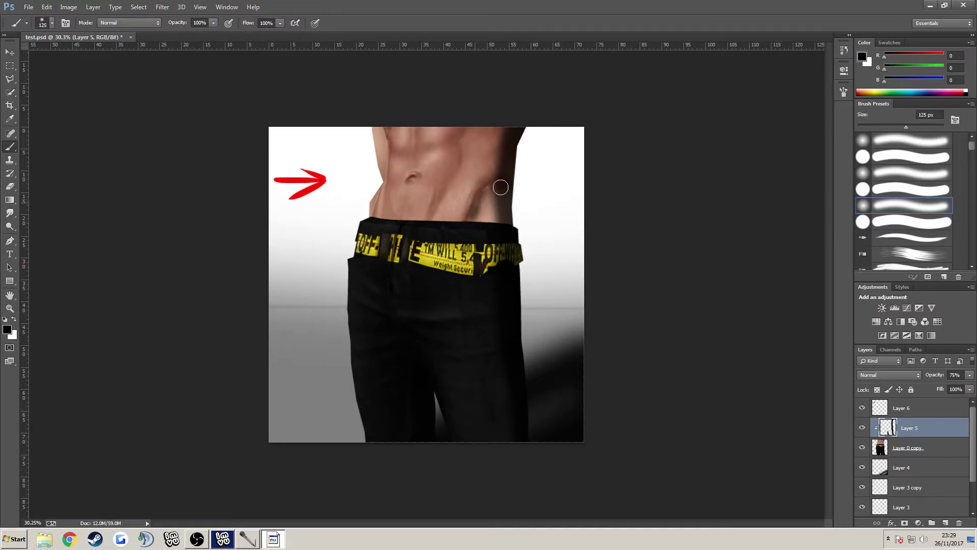
mouse_move(493, 189)
mouse_down()
mouse_move(467, 219)
mouse_move(492, 201)
mouse_up()
Try painting soft black shading along the abdominal muscle line down to the belt, widening the brush to 200 px
key(bracketright)
key(bracketleft)
key(bracketleft)
key(bracketleft)
mouse_move(459, 148)
mouse_down()
mouse_move(463, 169)
mouse_move(432, 217)
mouse_move(435, 197)
mouse_up()
key(bracketright)
key(bracketright)
key(bracketright)
key(bracketright)
key(bracketleft)
key(bracketright)
key(bracketright)
drag(472, 114, 433, 218)
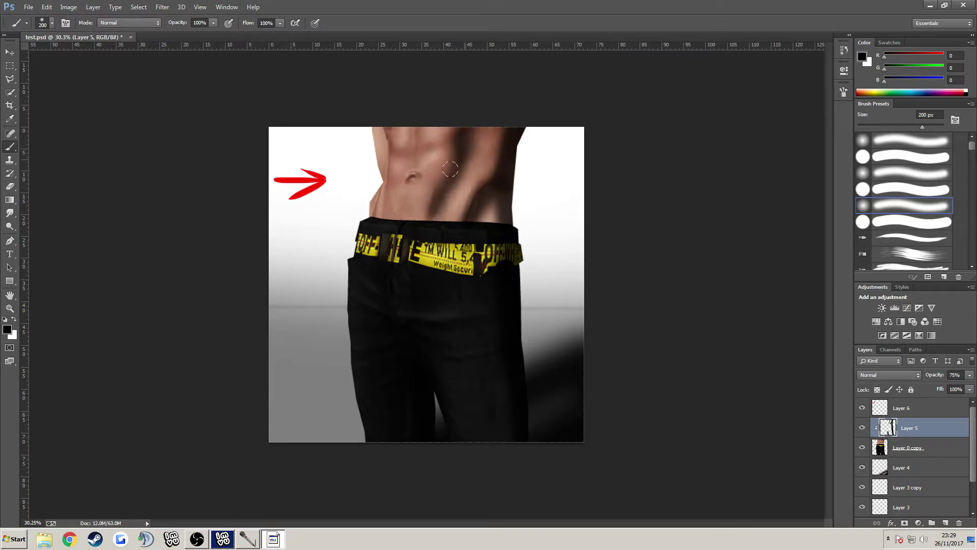
Try shading the line above the navel with a 90 px brush, and undo it along with the latest abdominal strokes
key(bracketleft)
key(bracketleft)
mouse_move(411, 151)
mouse_down()
mouse_move(411, 141)
mouse_move(413, 175)
mouse_up()
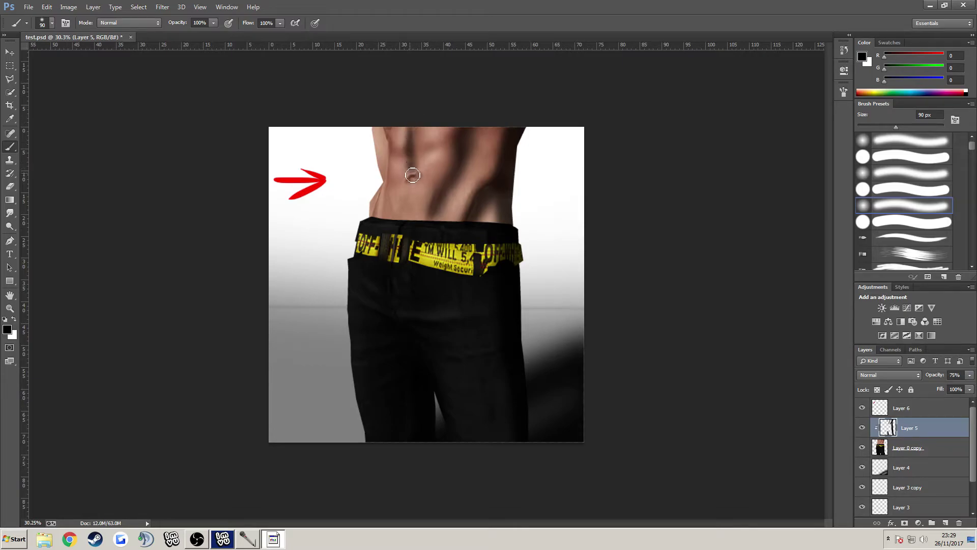
key(bracketright)
key(bracketright)
key(bracketright)
key(ctrl+alt+z)
key(ctrl+alt+z)
key(ctrl+alt+z)
key(ctrl+alt+z)
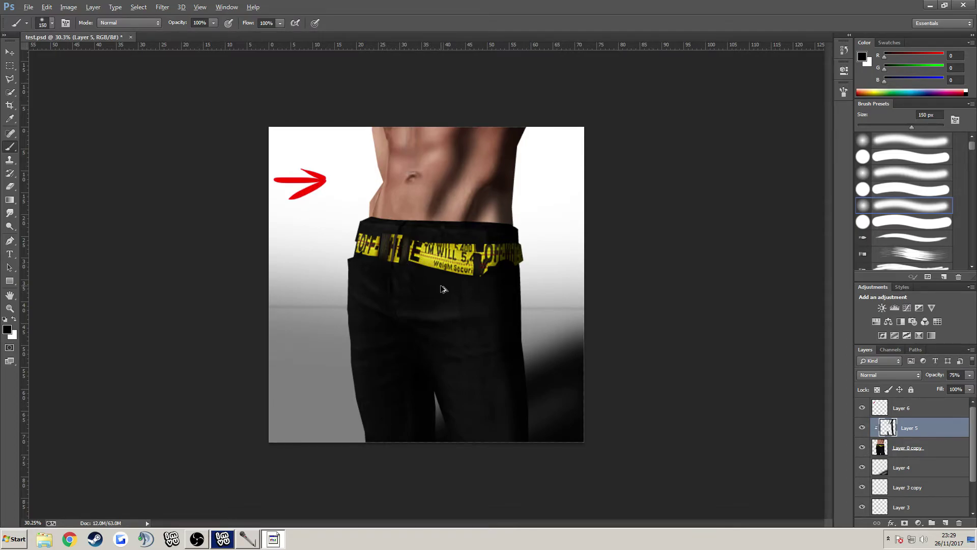
key(ctrl+alt+z)
key(ctrl+alt+z)
key(ctrl+alt+z)
key(ctrl+alt+z)
key(ctrl+alt+z)
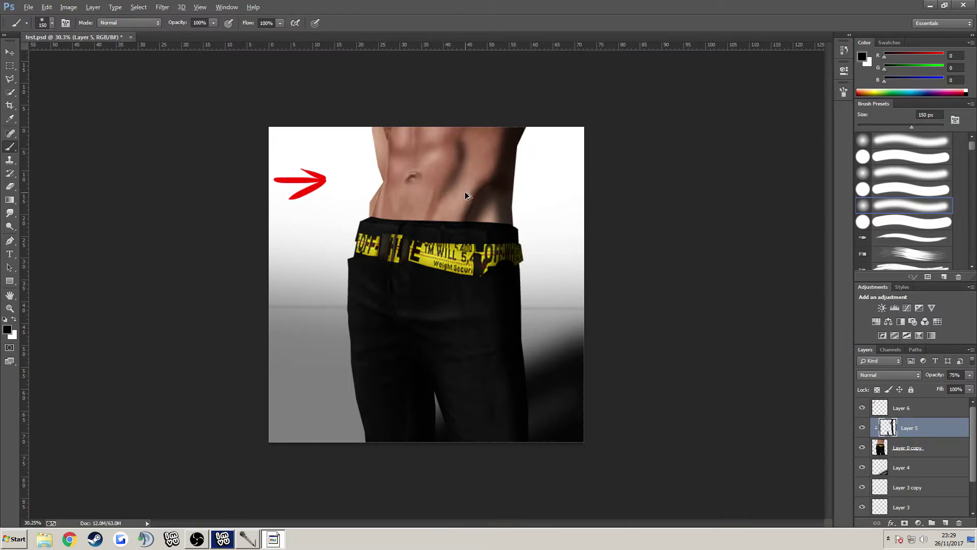
Erase the leftover abdominal shading on Layer 5 using a 175 px Eraser, raising its flow to 100%
click(10, 186)
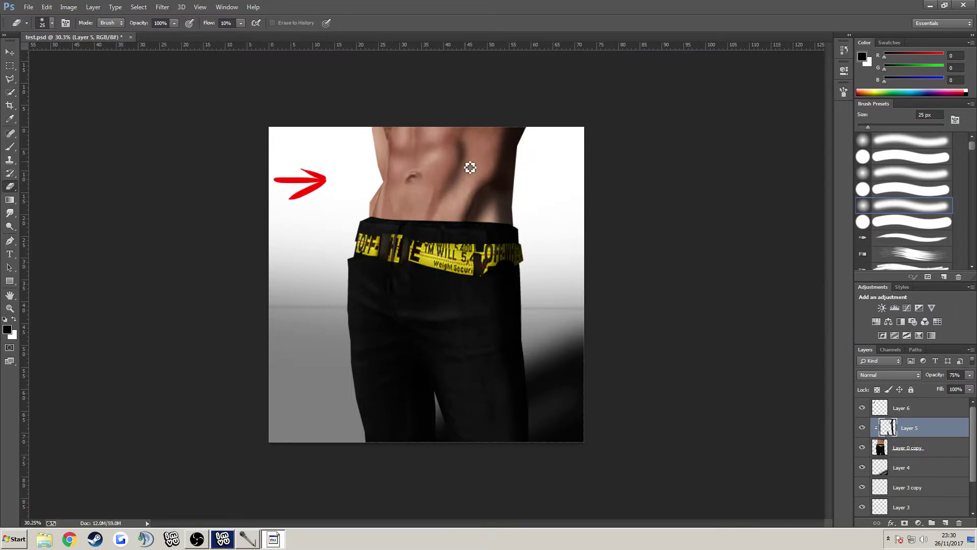
key(bracketright)
key(bracketright)
key(bracketright)
key(bracketright)
key(bracketright)
key(bracketright)
key(bracketright)
key(bracketright)
key(bracketright)
key(bracketright)
key(bracketright)
key(bracketright)
key(bracketright)
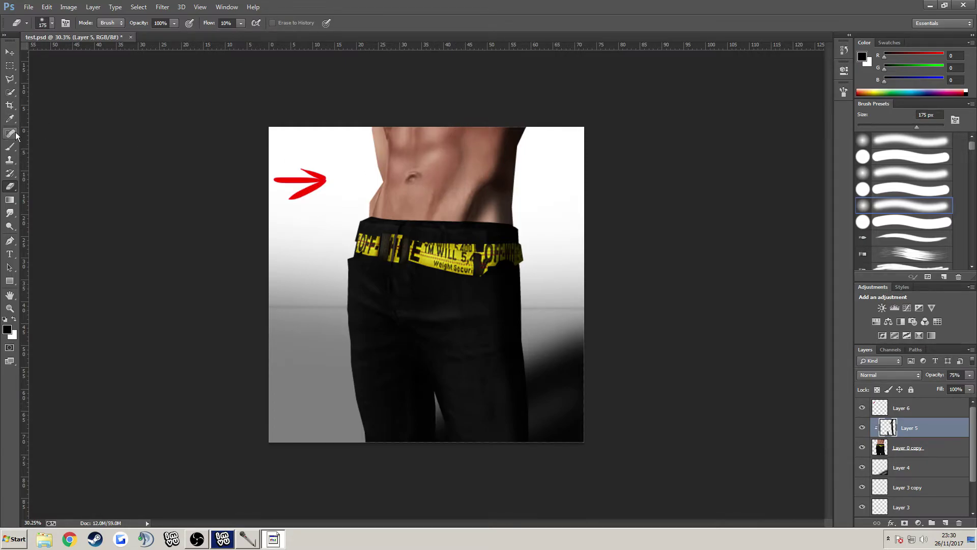
drag(239, 24, 286, 35)
click(454, 155)
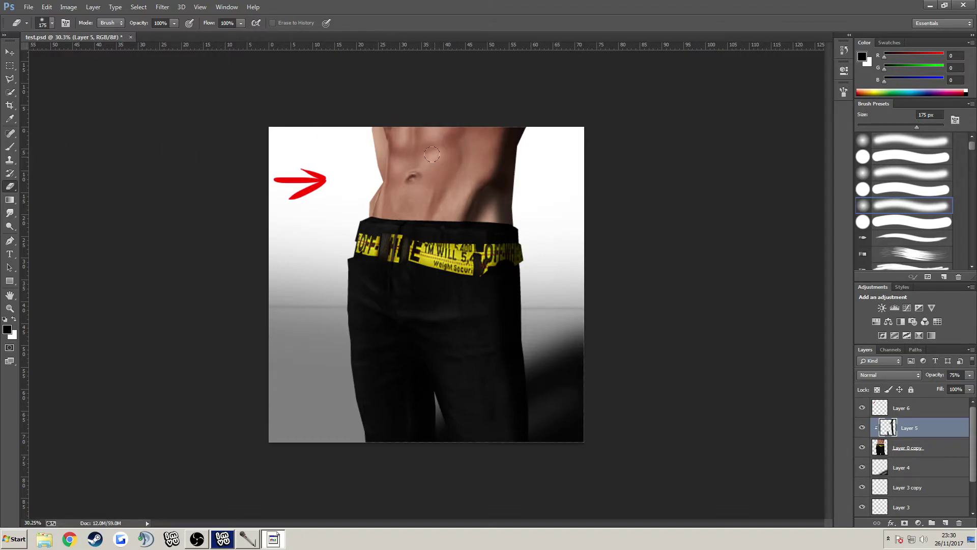
Switch back to the Brush and reduce its size to 100 px
click(10, 146)
key(bracketleft)
key(bracketleft)
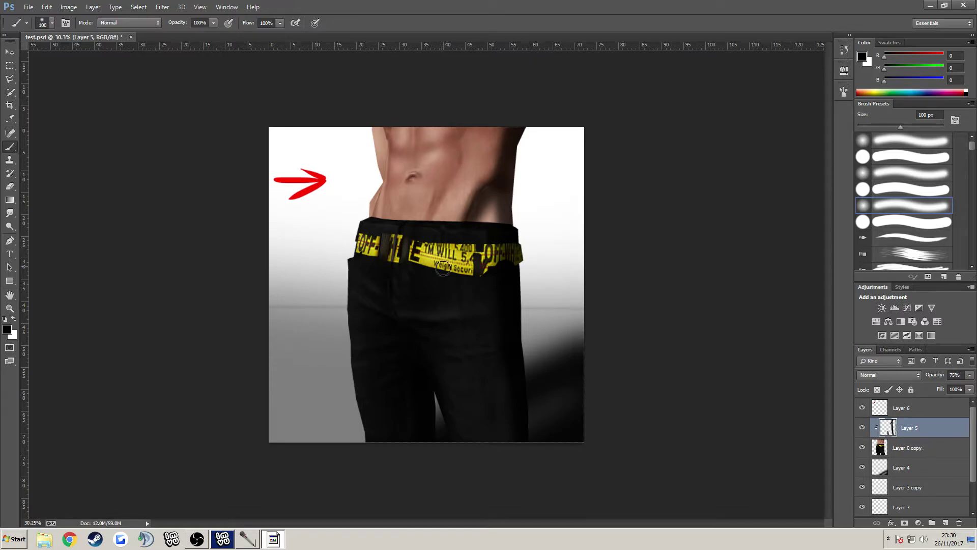
Activate Layer 0 copy and switch to the Polygonal Lasso tool for cutting out the arm beside the waist
click(944, 453)
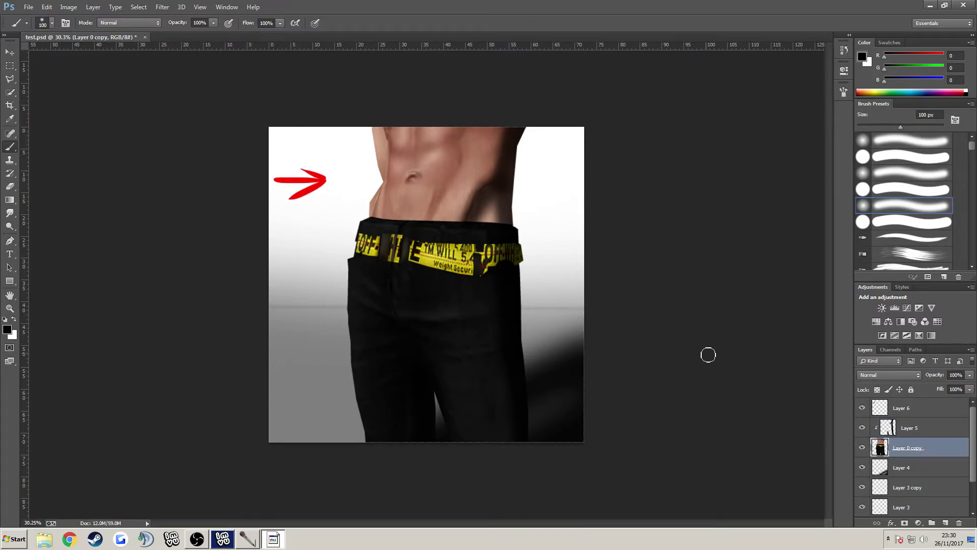
scroll(737, 366, up, 3)
scroll(306, 186, up, 2)
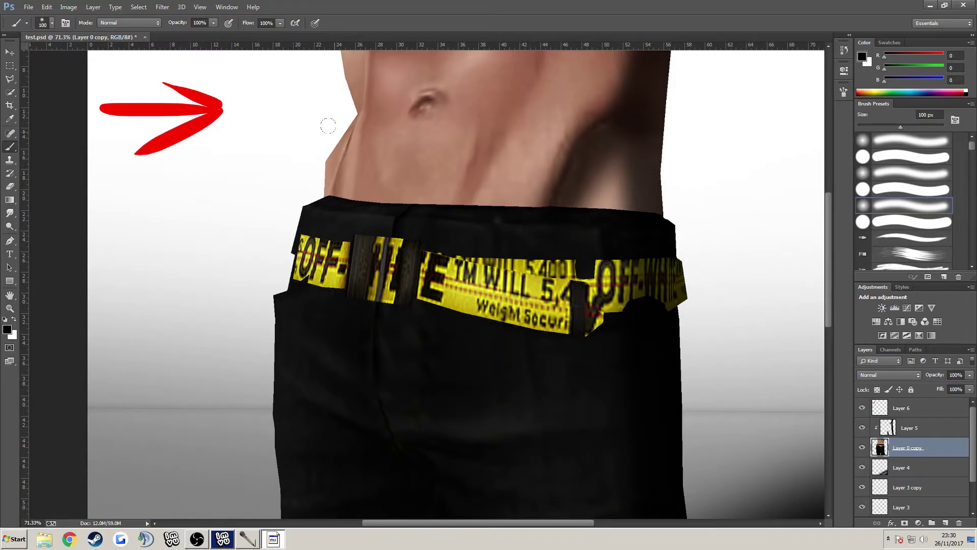
scroll(338, 111, down, 4)
scroll(334, 129, up, 4)
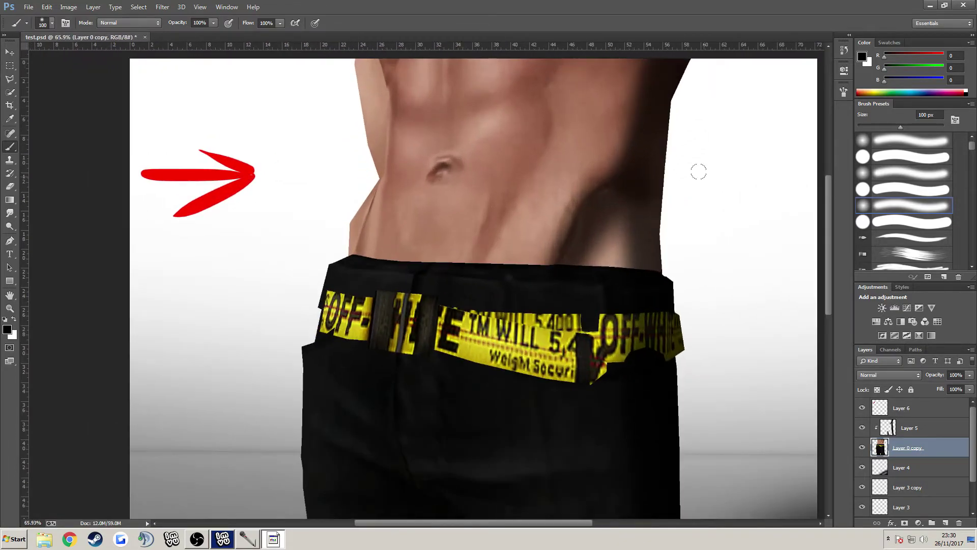
scroll(345, 238, up, 4)
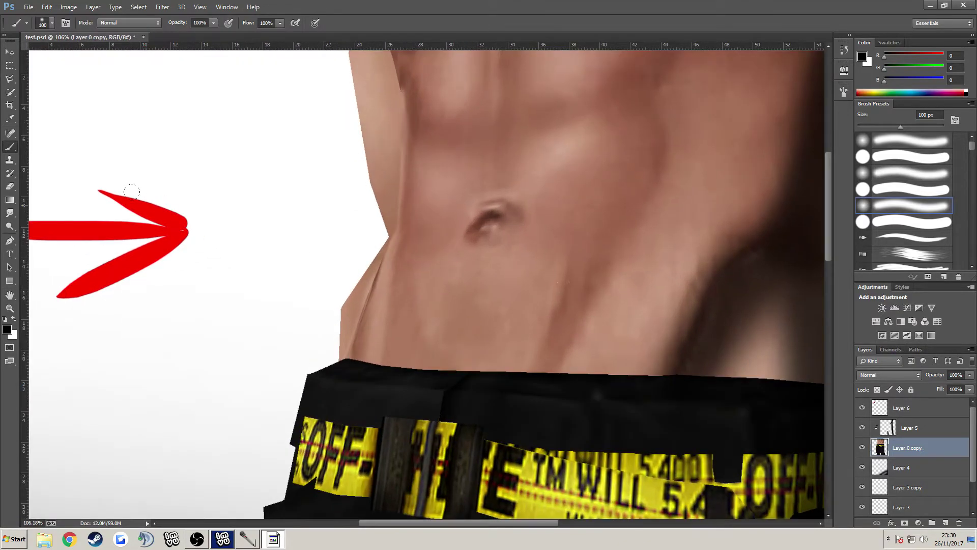
key(l)
scroll(344, 363, up, 5)
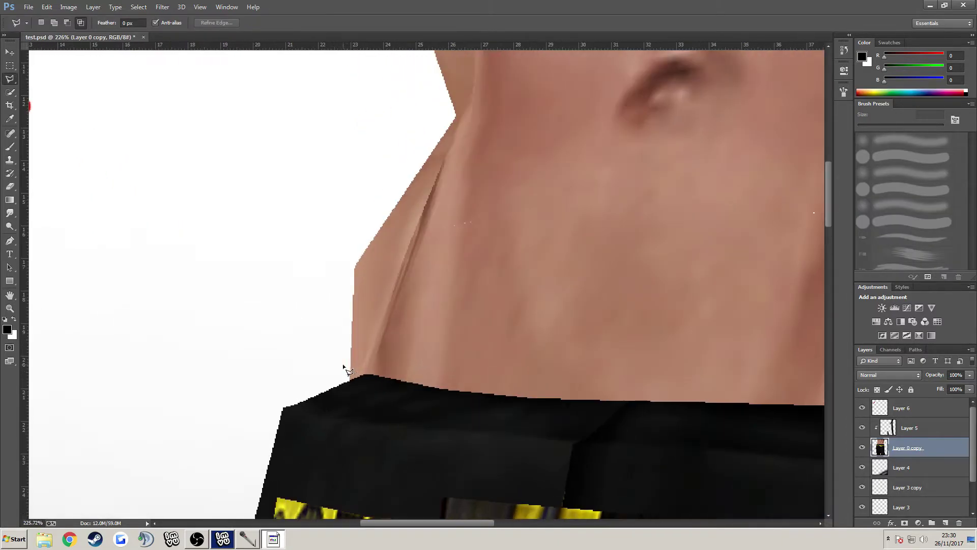
click(10, 92)
click(9, 83)
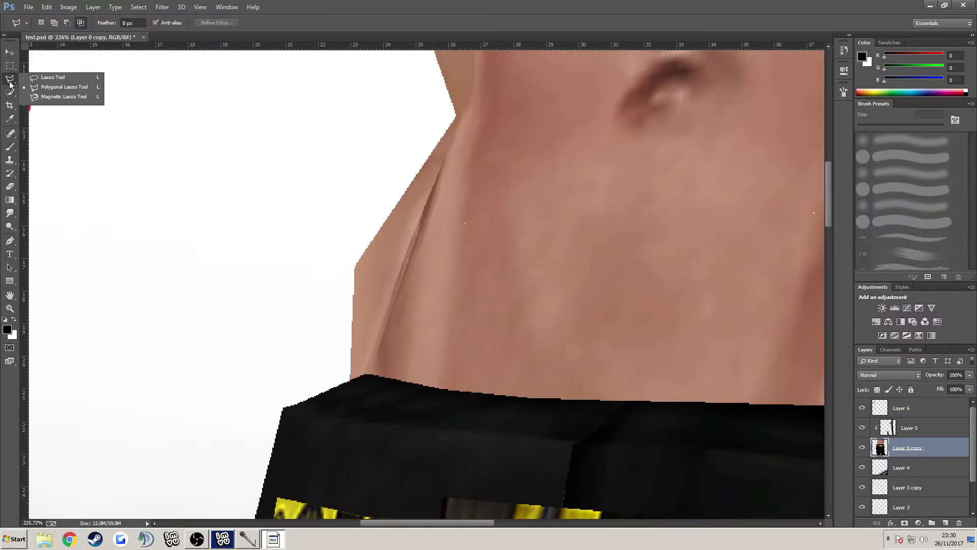
click(40, 89)
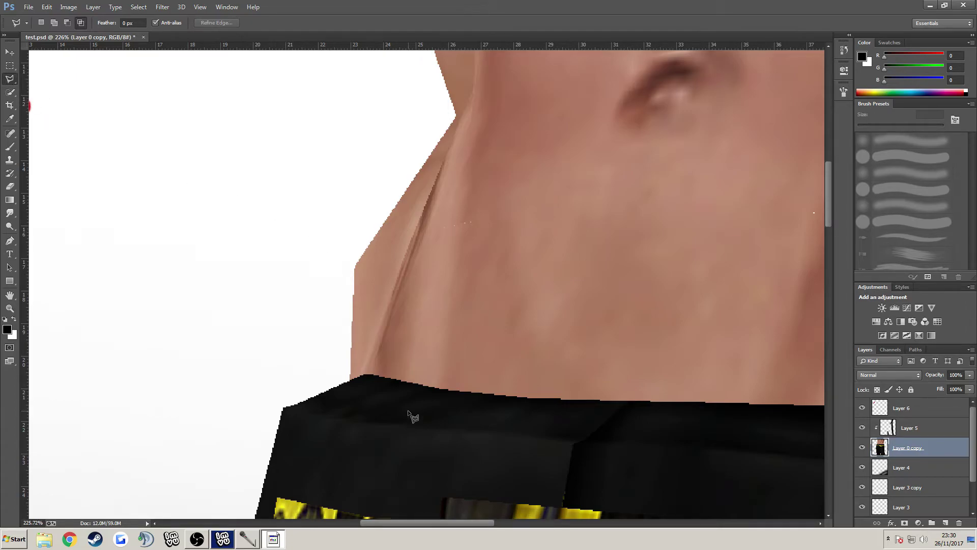
Trace a closed polygonal selection around the arm and hand, following the torso's edge from the waistband up past the canvas edge
click(361, 374)
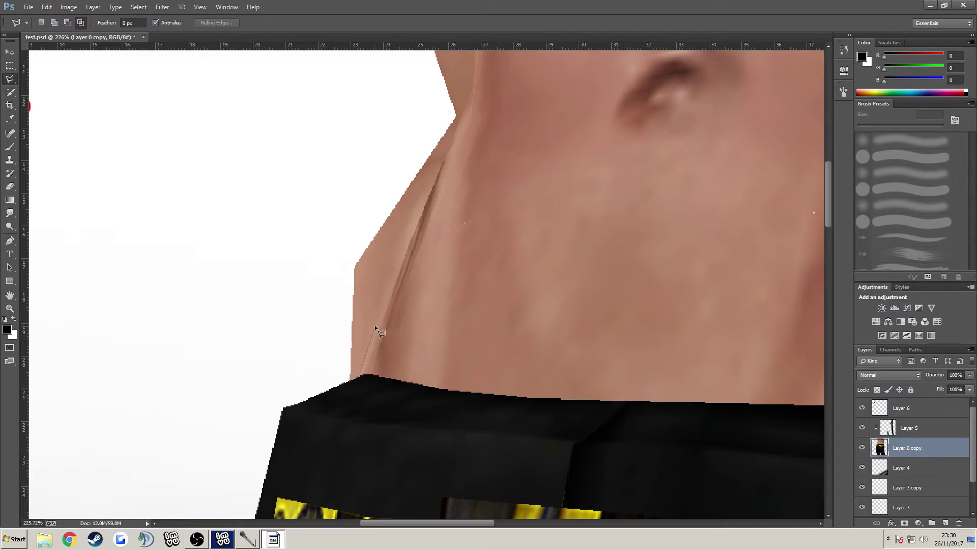
click(400, 268)
click(472, 89)
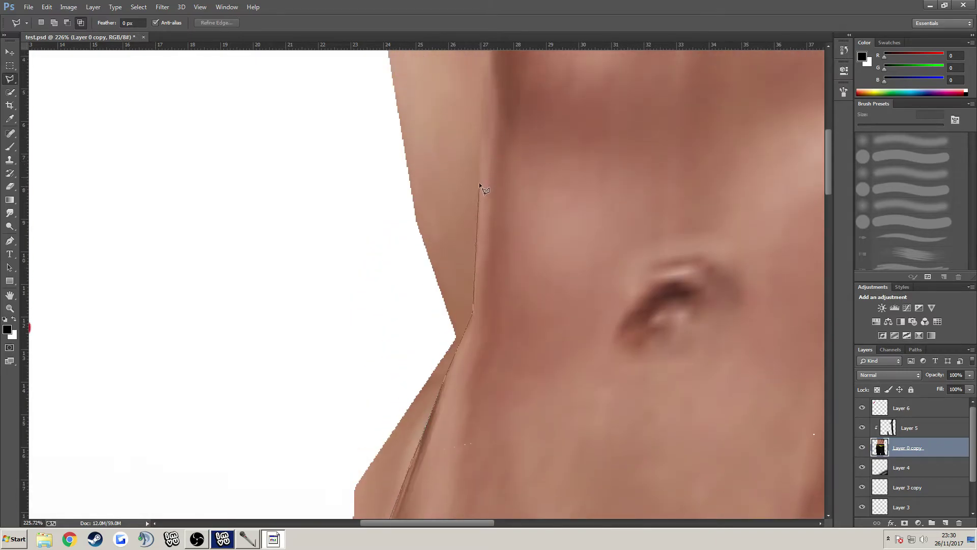
scroll(484, 107, up, 3)
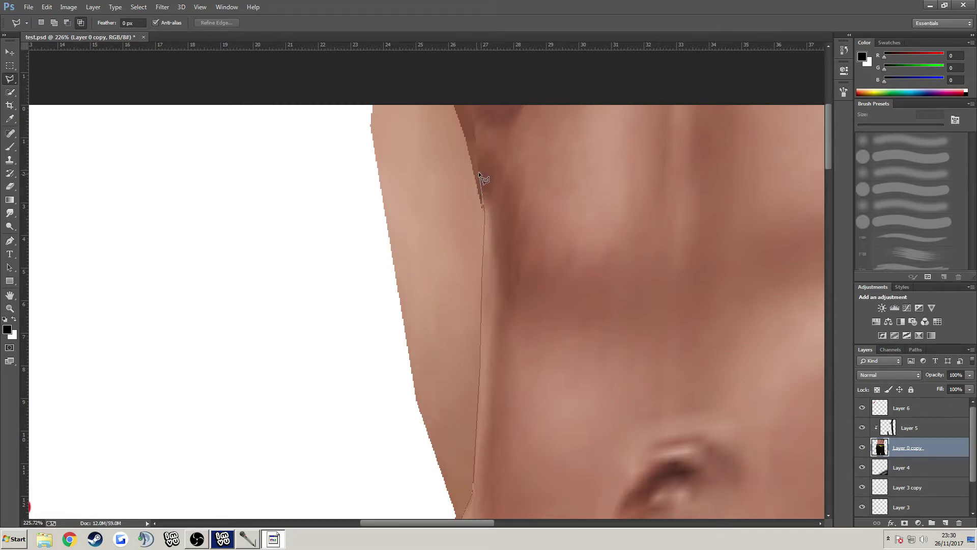
click(471, 92)
click(335, 81)
scroll(355, 355, down, 5)
click(294, 428)
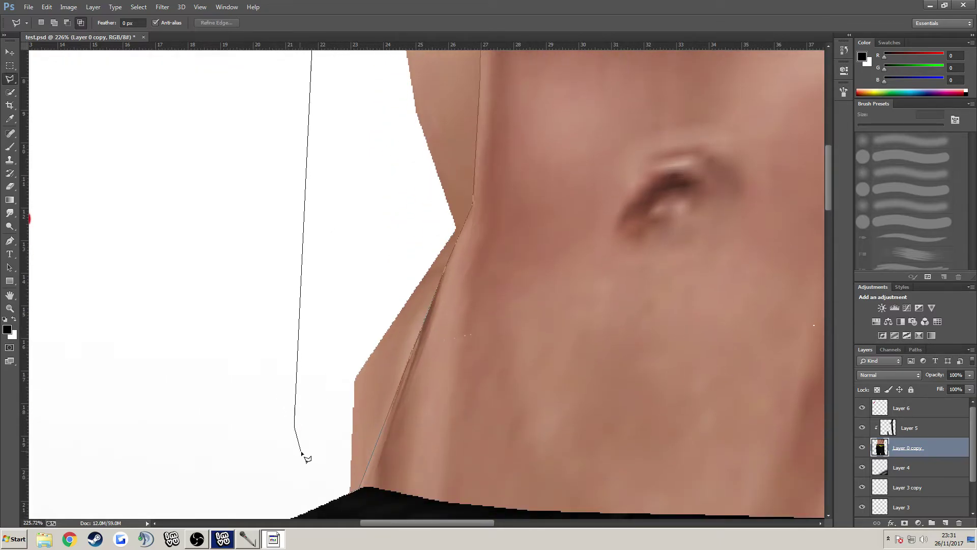
click(354, 494)
Erase the selected arm and hand from Layer 0 copy, and clear the selection
scroll(336, 400, down, 6)
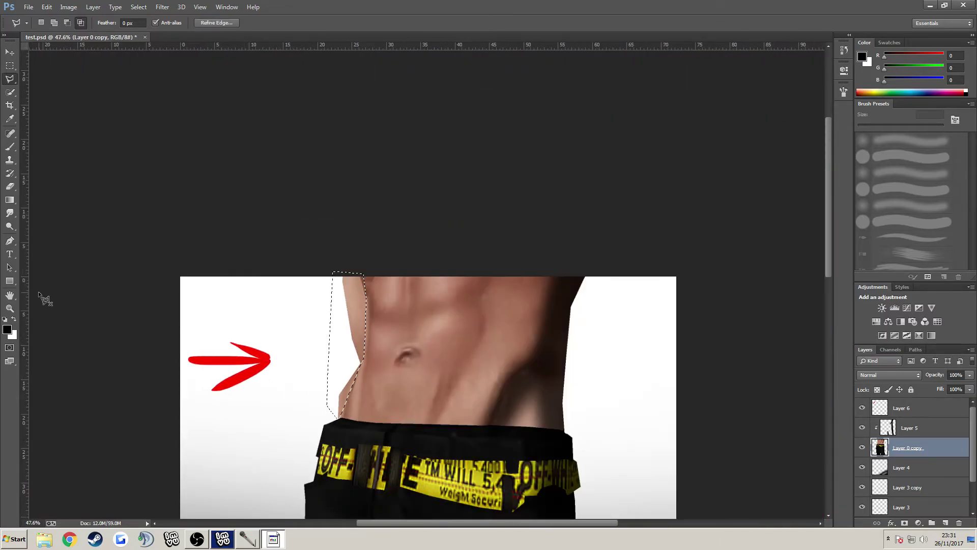
click(10, 186)
click(289, 286)
drag(289, 286, 301, 387)
click(9, 65)
click(170, 114)
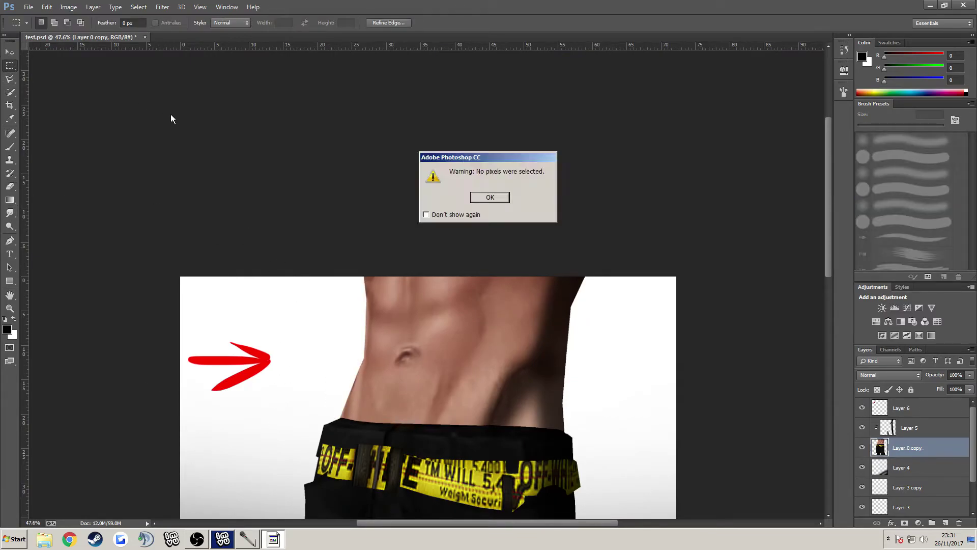
click(476, 197)
scroll(405, 306, down, 2)
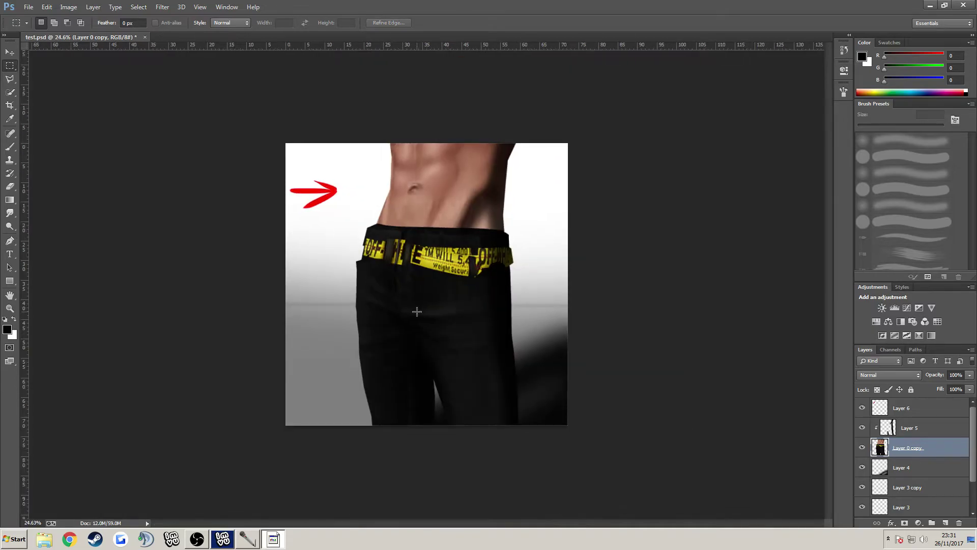
scroll(406, 295, up, 1)
scroll(395, 173, down, 1)
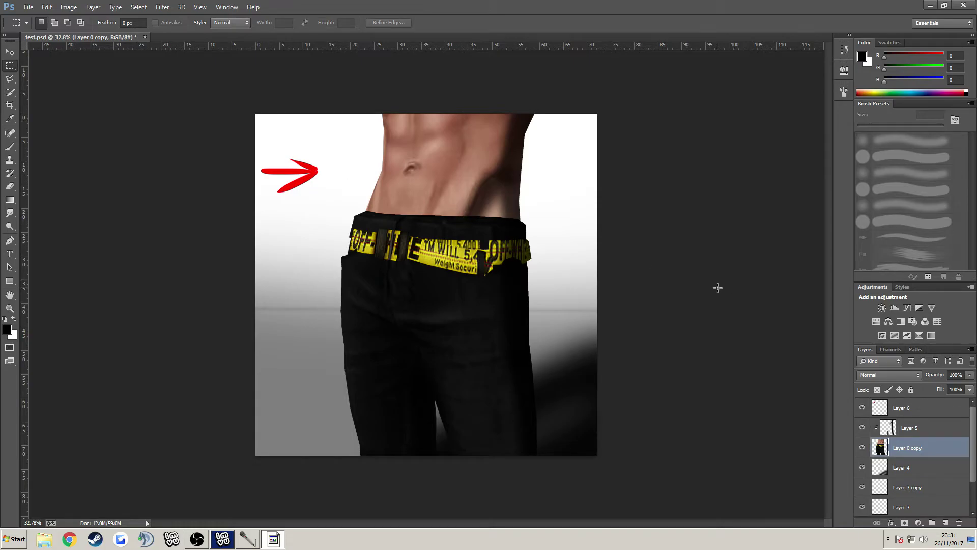
scroll(640, 334, up, 2)
scroll(600, 334, down, 1)
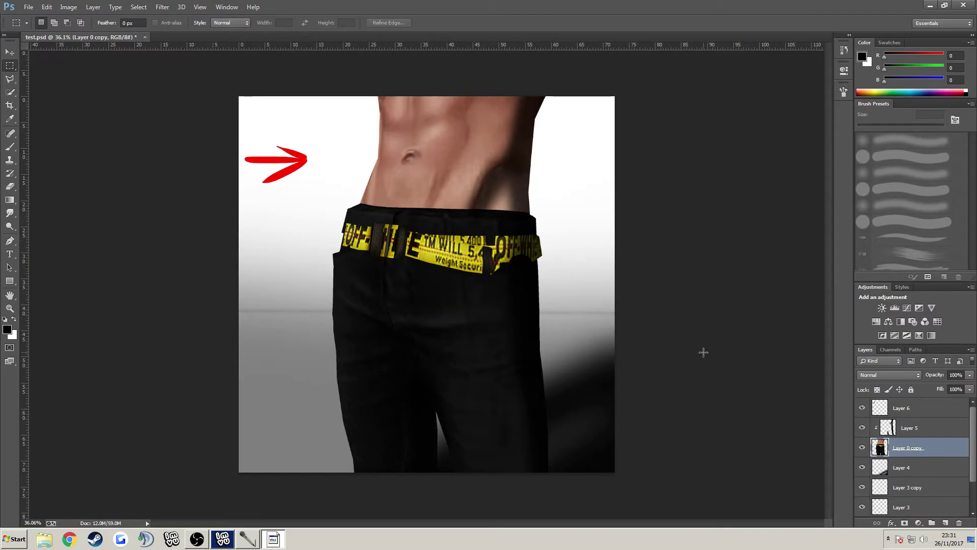
Try desaturating the whole avatar on Layer 0 copy, and undo it
click(920, 429)
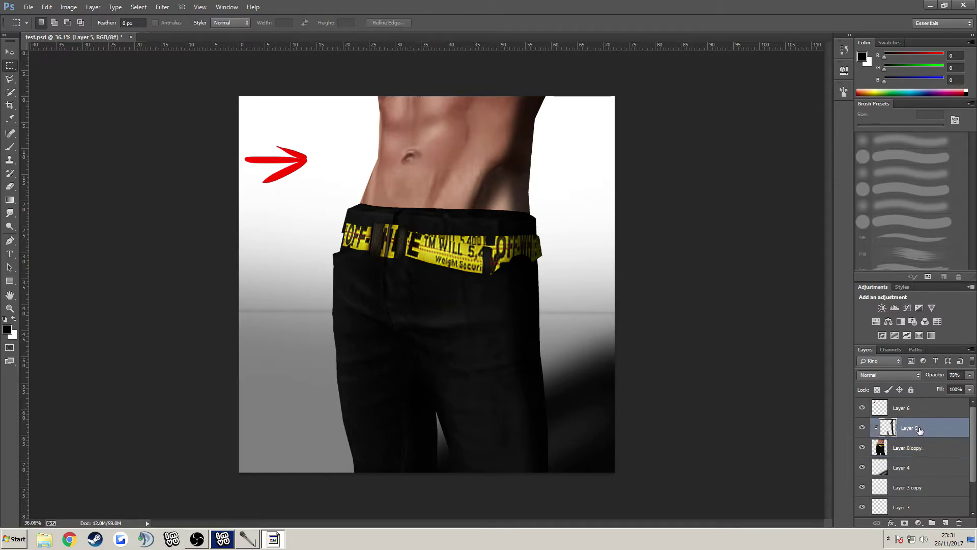
click(931, 454)
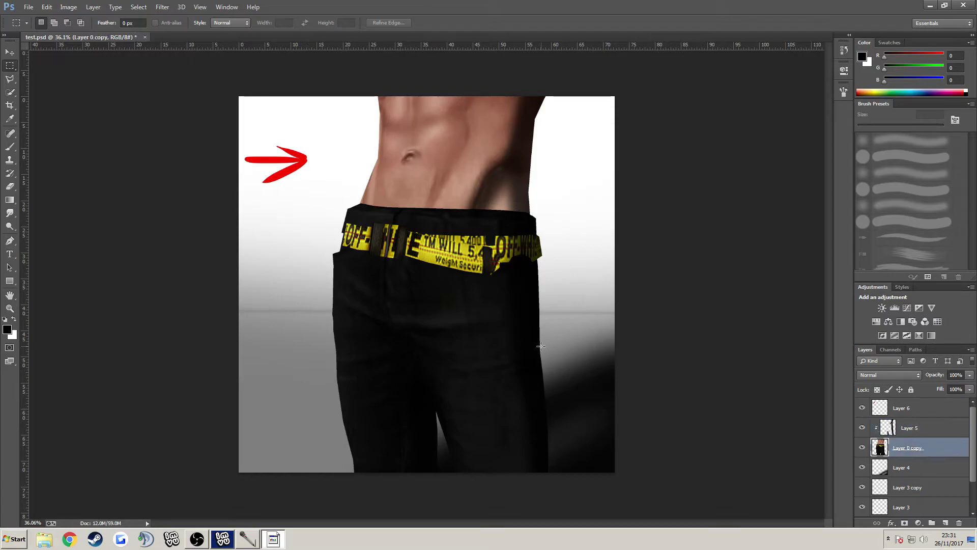
click(68, 6)
mouse_move(92, 31)
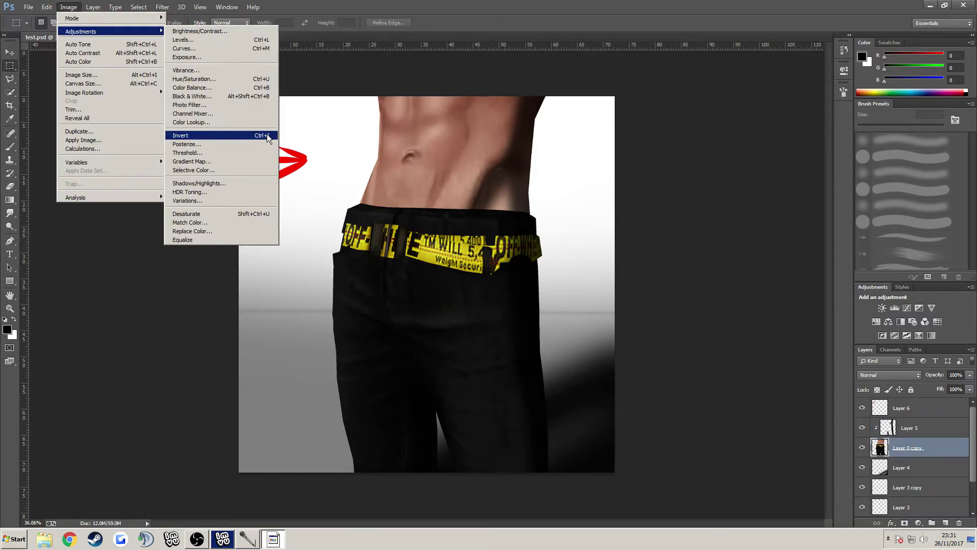
click(219, 214)
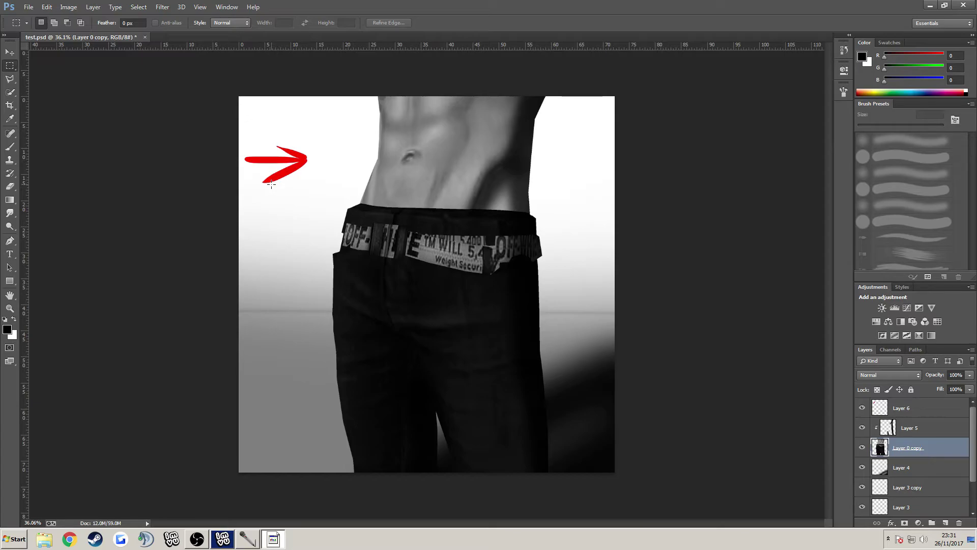
key(ctrl+z)
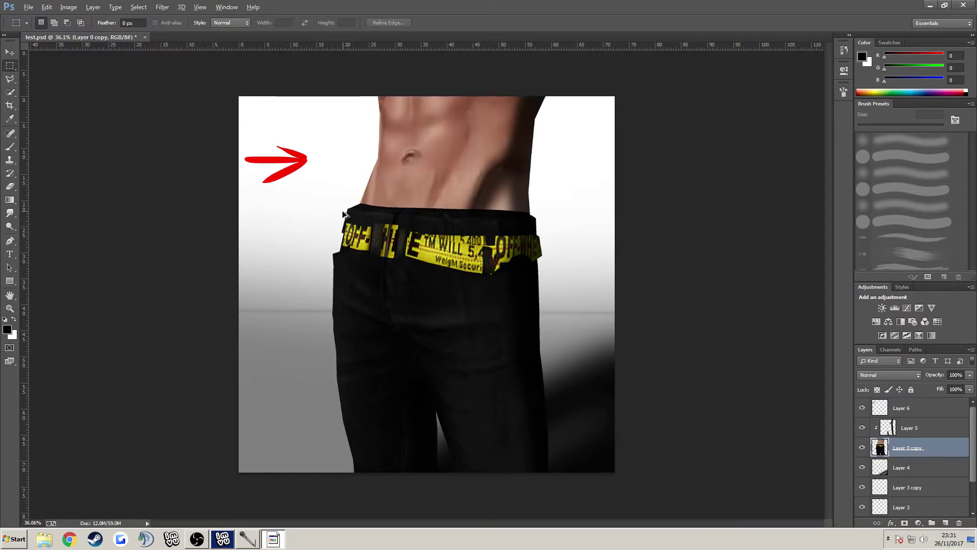
Add a new layer clipped to Layer 0 copy, directly beneath Layer 5, and set its blend mode to Hue
click(946, 523)
click(934, 475)
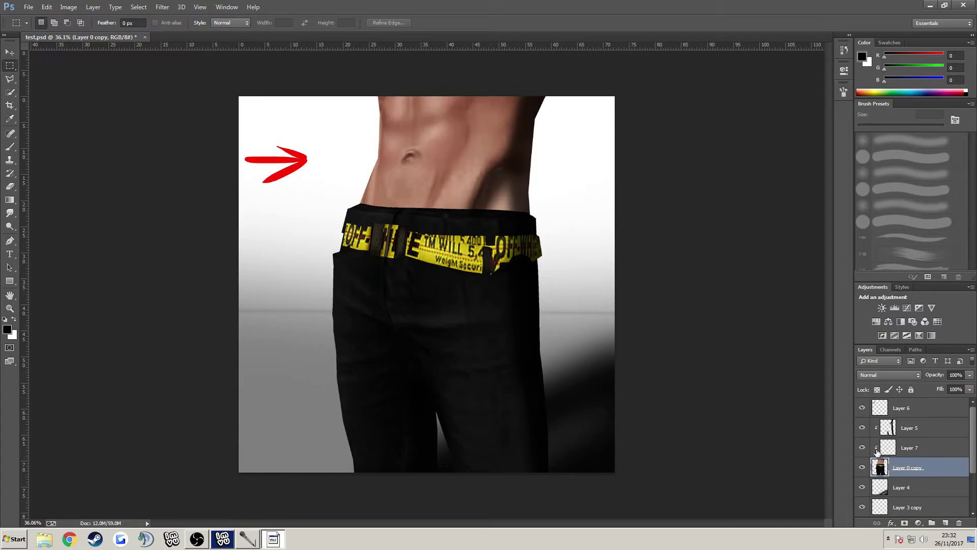
click(924, 452)
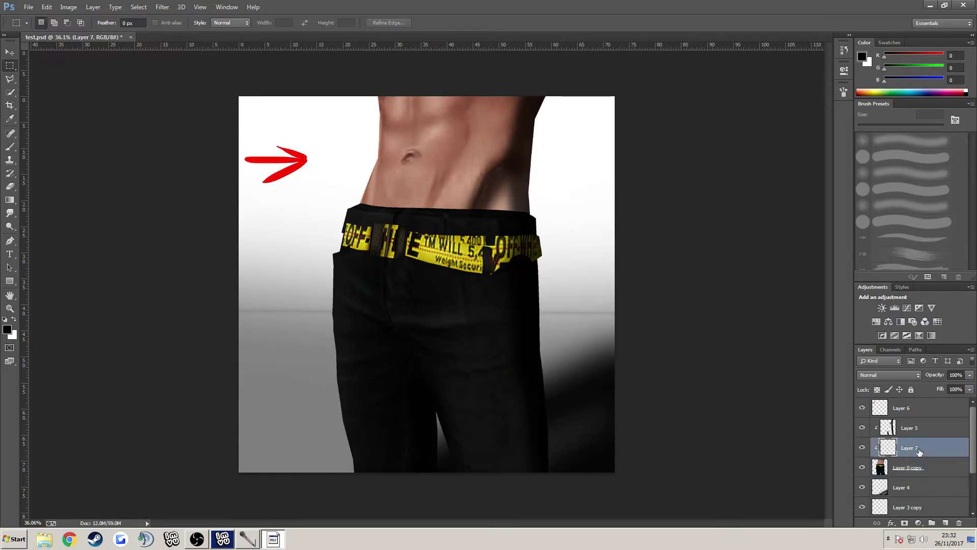
click(886, 377)
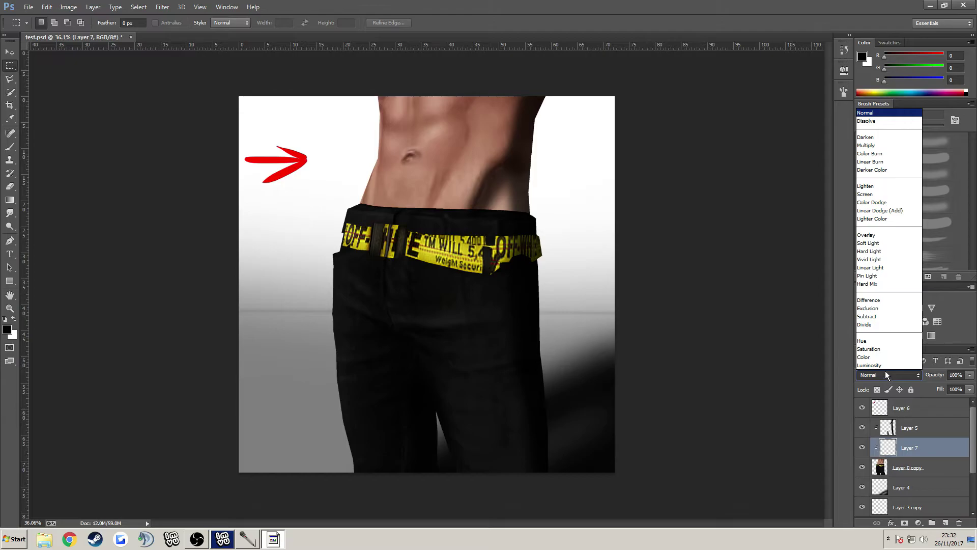
click(862, 341)
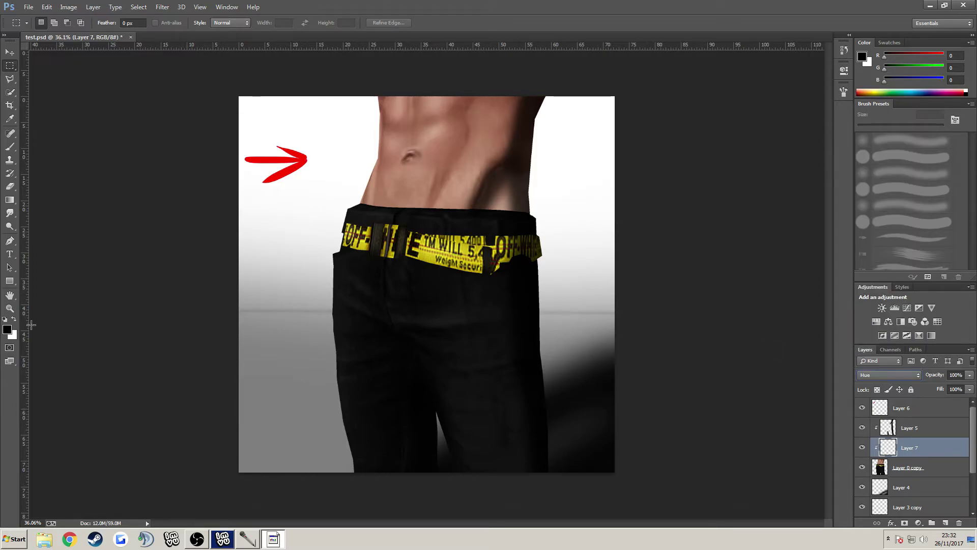
Paint black over the torso and trousers on the Hue layer with a soft brush up to the belt, finishing at 175 px
click(9, 186)
click(9, 147)
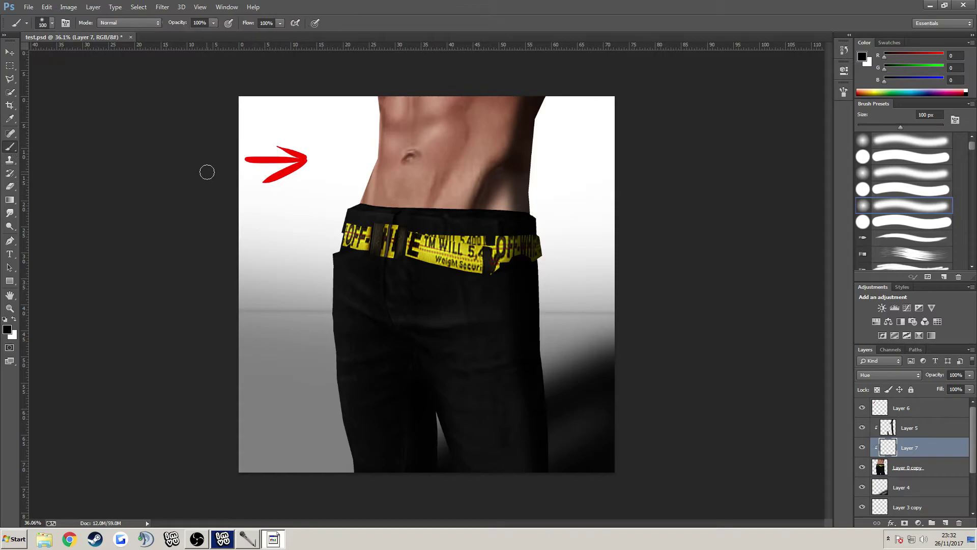
key(bracketright)
mouse_move(373, 154)
mouse_down()
mouse_move(525, 138)
mouse_move(545, 114)
mouse_up()
key(bracketright)
key(bracketleft)
key(bracketleft)
key(bracketleft)
key(bracketleft)
key(bracketright)
key(bracketright)
scroll(442, 114, up, 3)
scroll(433, 122, down, 4)
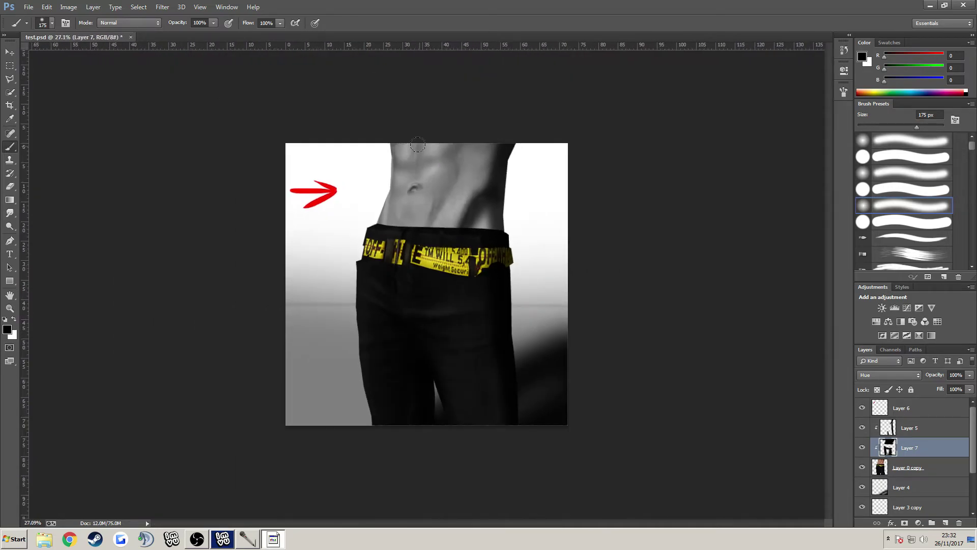
scroll(428, 127, up, 4)
scroll(420, 134, down, 3)
scroll(420, 135, up, 2)
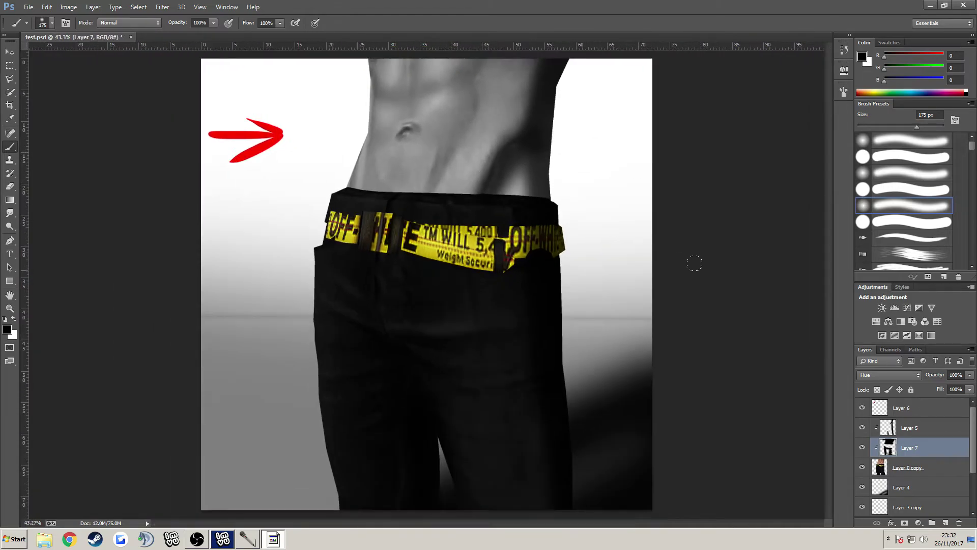
Apply a Gaussian Blur with a 25.0 px radius to the body shading on Layer 5
click(929, 471)
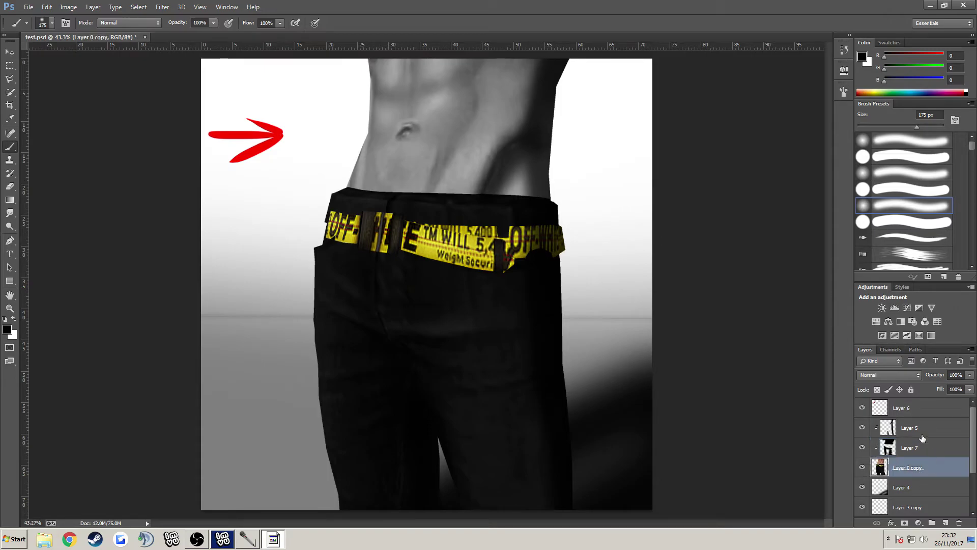
click(917, 427)
scroll(745, 371, down, 1)
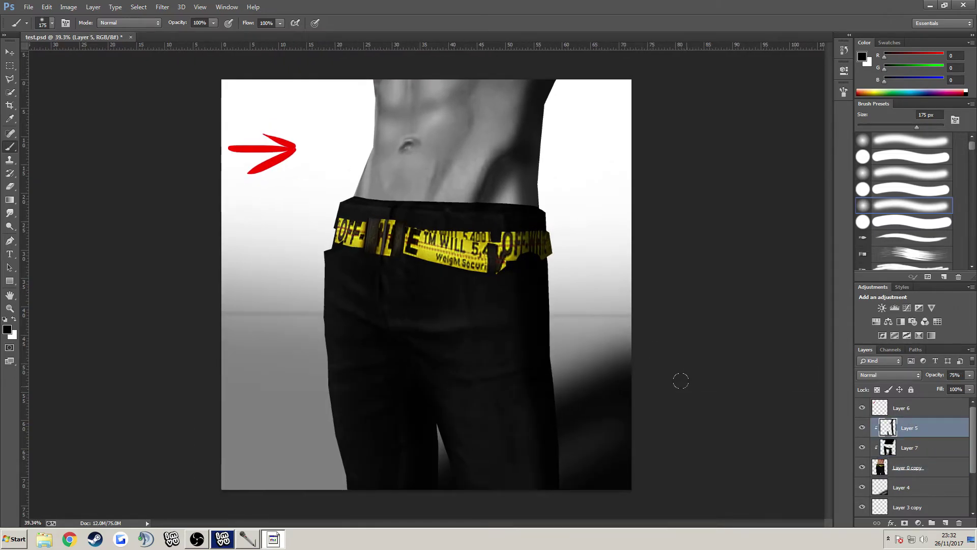
click(163, 6)
mouse_move(171, 113)
click(124, 178)
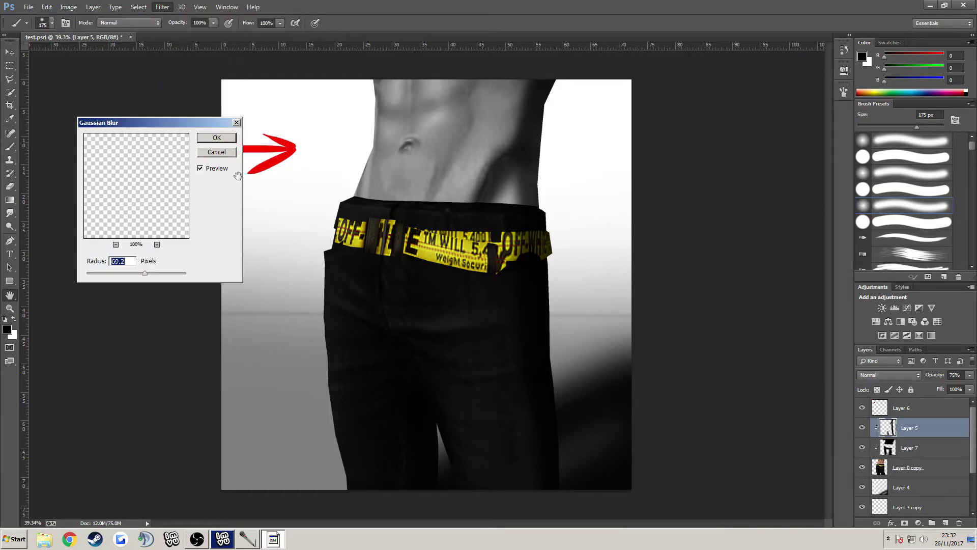
drag(133, 273, 126, 273)
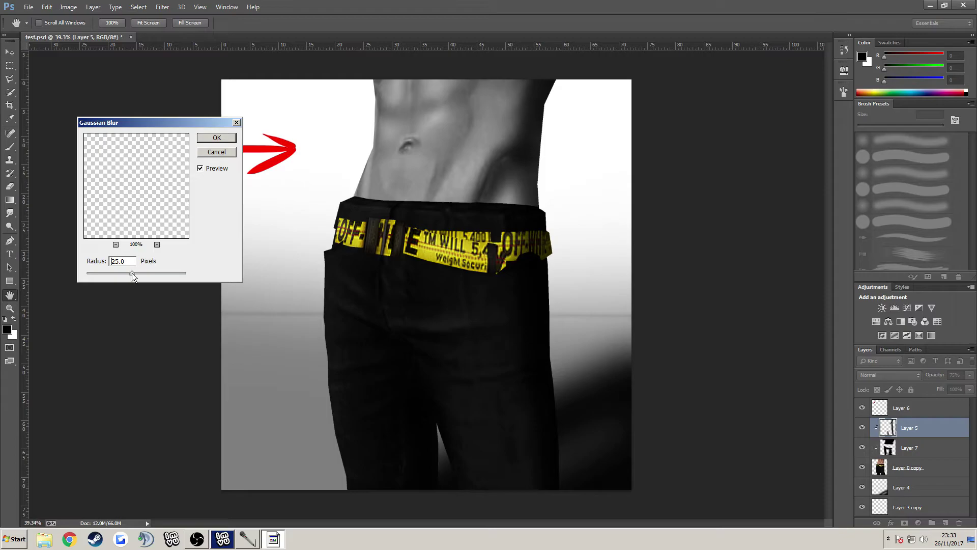
click(216, 137)
Add a new layer above Layer 5, clip it to the avatar, and lower its opacity
key(b)
scroll(351, 203, down, 3)
scroll(352, 203, up, 3)
click(946, 521)
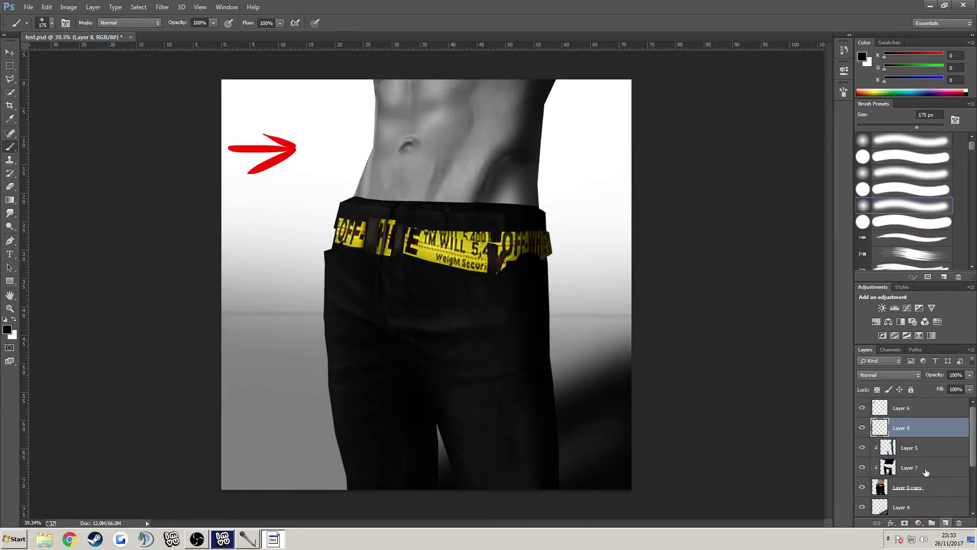
mouse_move(901, 441)
mouse_down()
mouse_move(913, 433)
mouse_move(914, 448)
mouse_move(913, 433)
mouse_up()
key(alt)
click(969, 377)
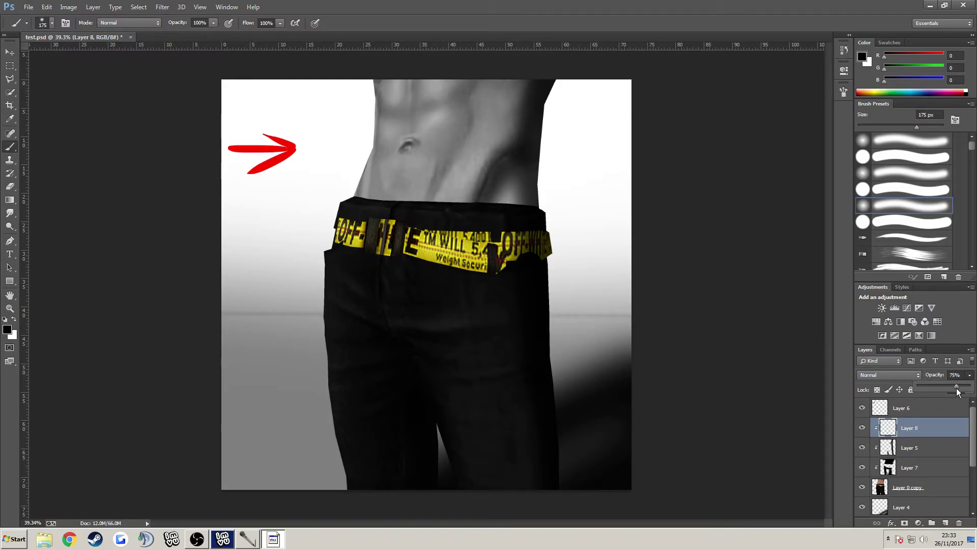
click(949, 389)
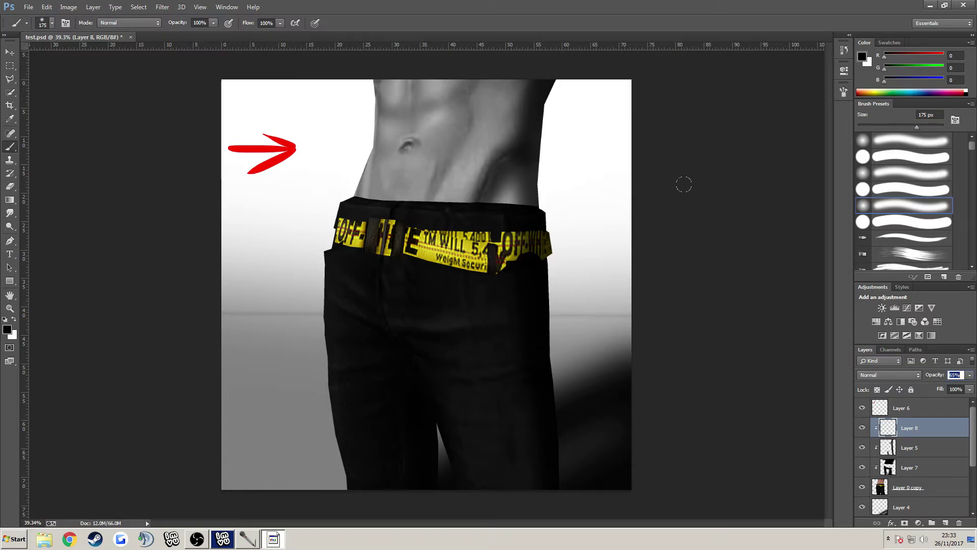
Set Layer 8's opacity to 60% and its blend mode to Soft Light
key(Down)
key(Down)
drag(575, 154, 385, 101)
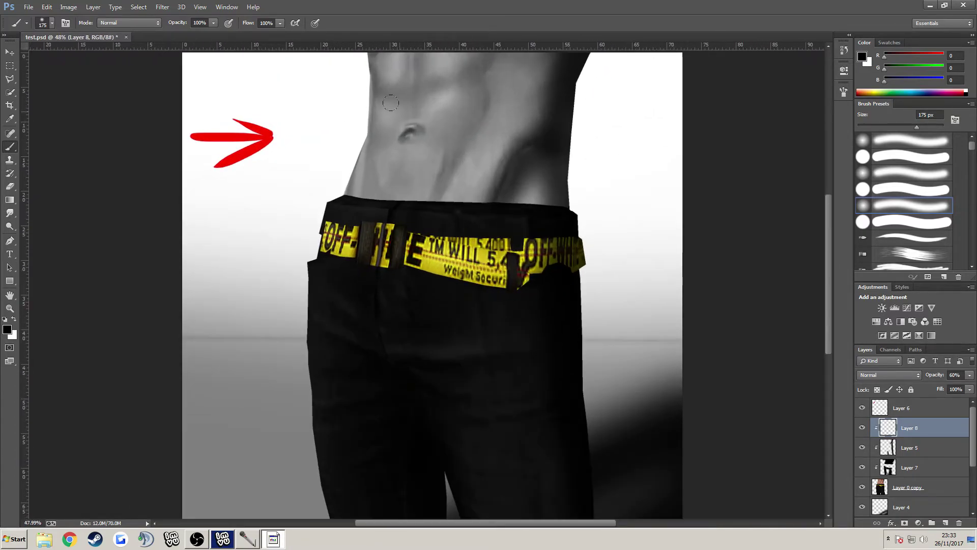
drag(832, 245, 830, 227)
click(871, 374)
click(860, 243)
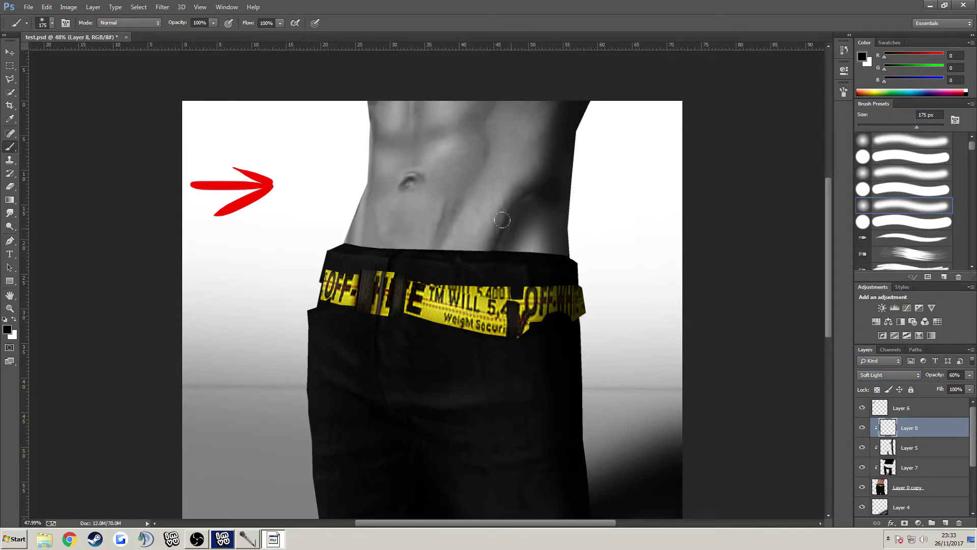
Paint black shading along the abdomen's side muscle lines on Layer 8, varying the soft brush between 100 and 175 px
mouse_move(414, 171)
mouse_down()
mouse_move(464, 147)
mouse_move(443, 177)
mouse_move(475, 143)
mouse_up()
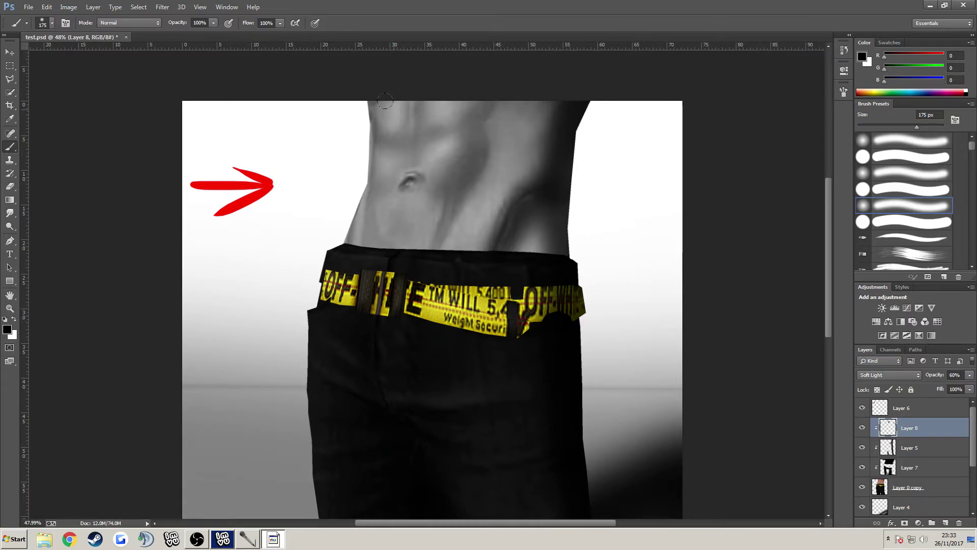
key(bracketleft)
drag(439, 201, 445, 240)
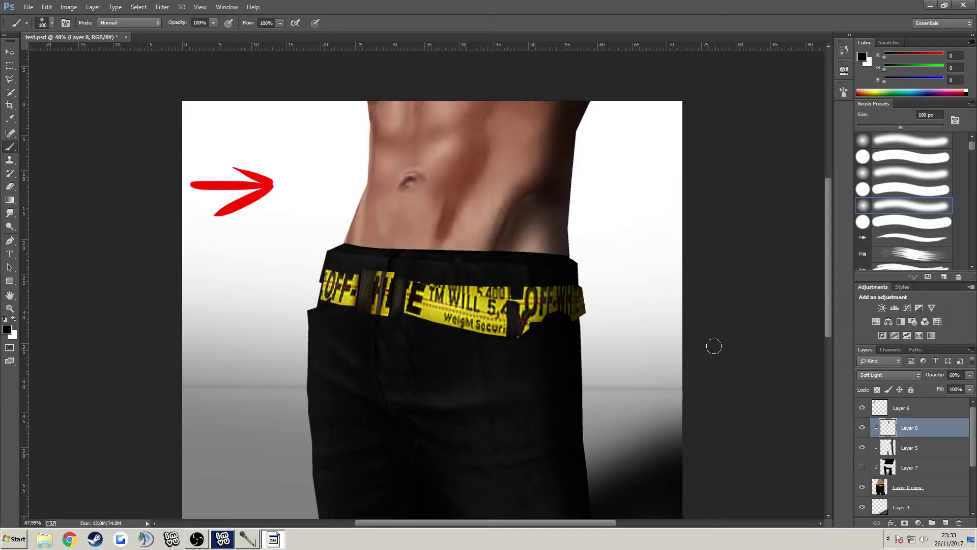
drag(484, 148, 460, 160)
key(bracketright)
key(bracketright)
drag(481, 92, 468, 113)
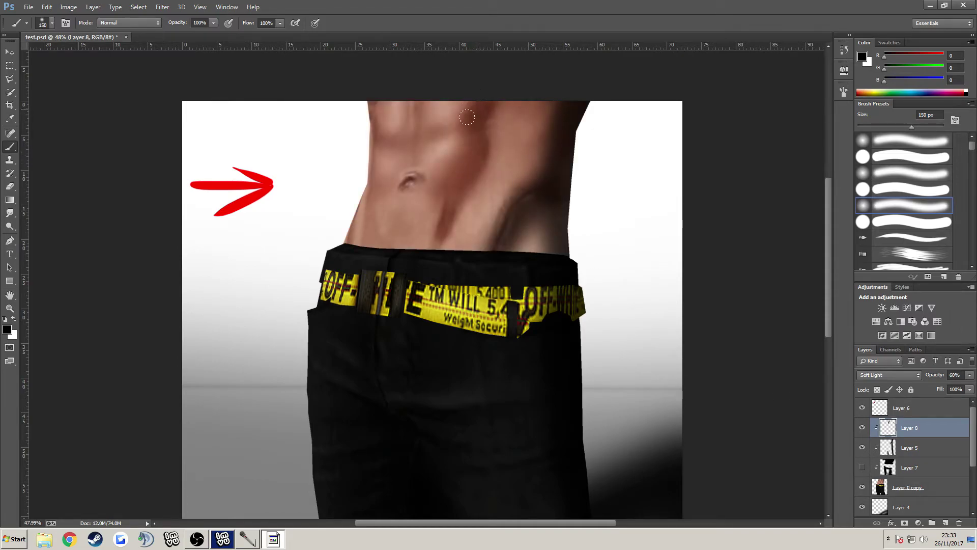
key(bracketright)
key(bracketright)
key(bracketright)
drag(500, 107, 501, 148)
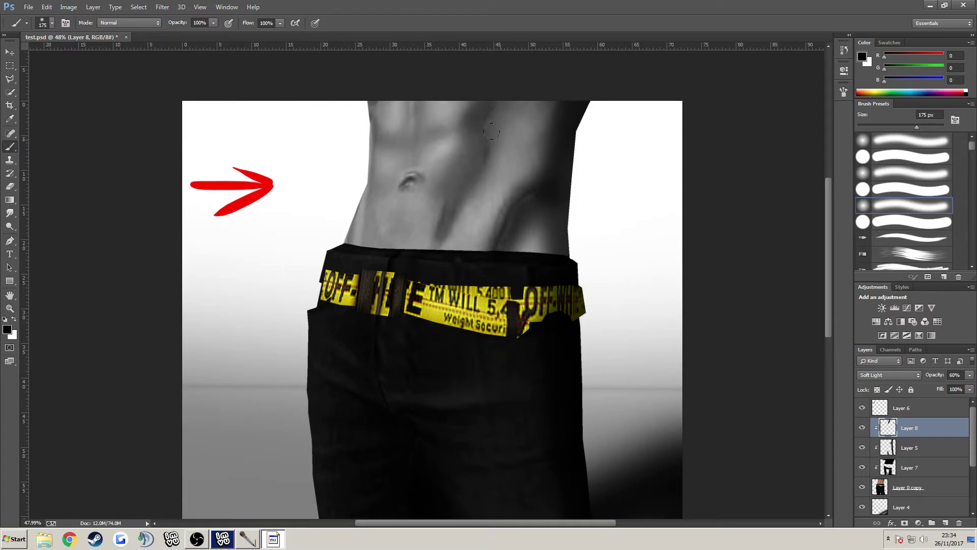
Darken the abdomen's central line and the horizontal creases above the navel with a soft black brush between 70 and 150 px
mouse_move(408, 147)
mouse_down()
mouse_move(394, 143)
mouse_move(406, 97)
mouse_move(408, 106)
mouse_up()
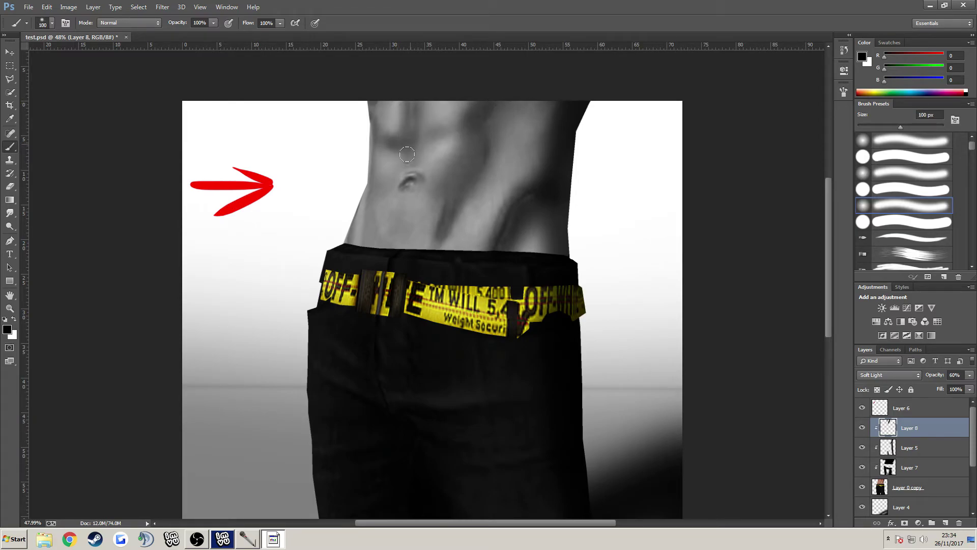
key(bracketleft)
key(bracketleft)
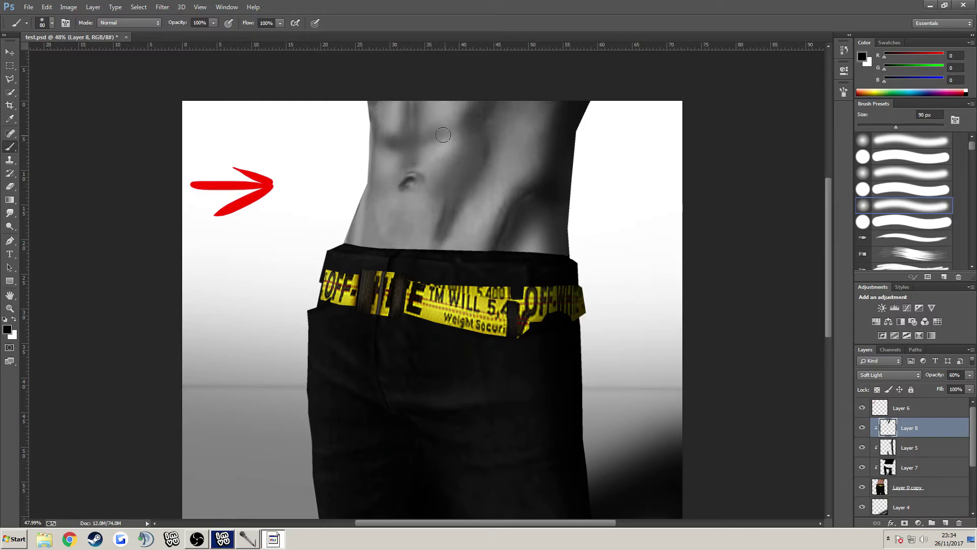
key(bracketright)
key(bracketright)
key(bracketright)
key(bracketright)
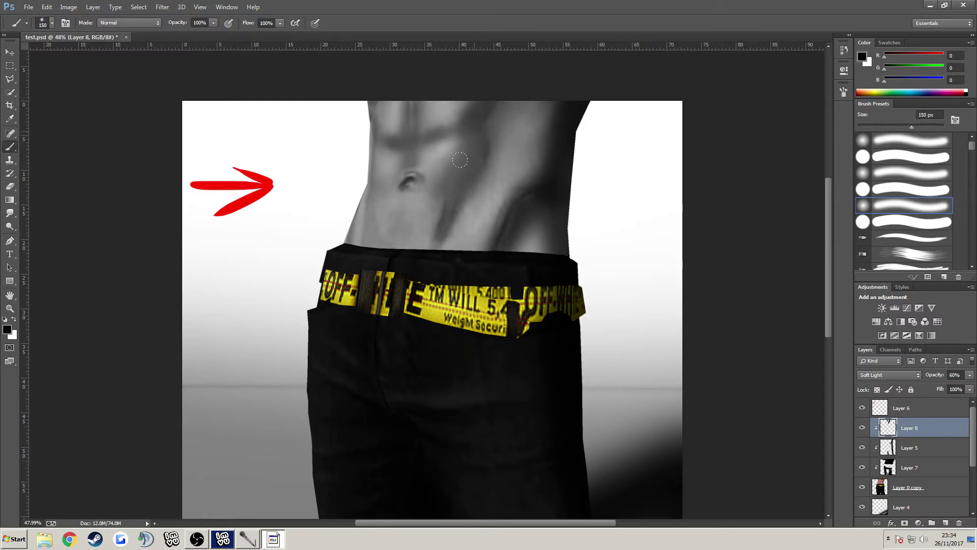
key(bracketleft)
key(bracketleft)
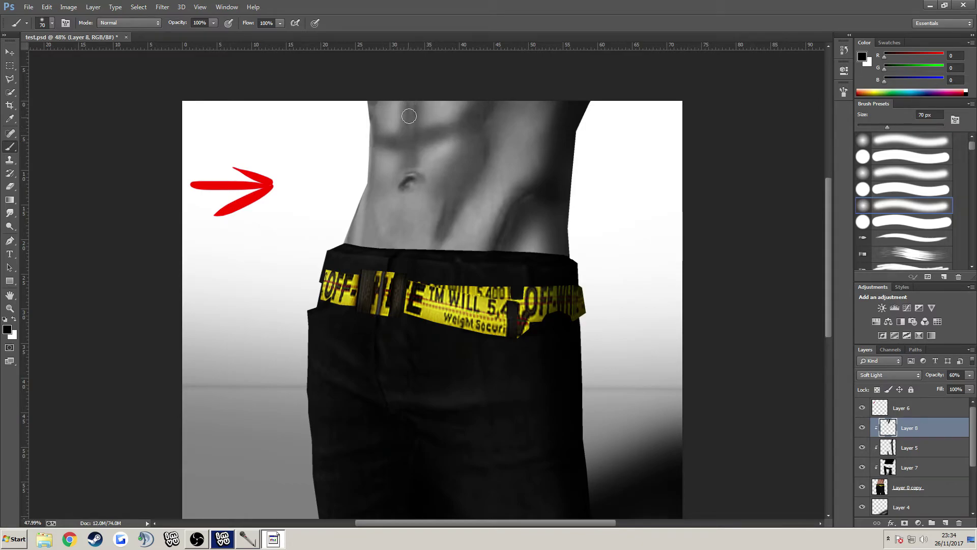
Deepen the black shading on the hip crease, the shadowed side and the skin above the waistband with a 150 to 175 px brush
key(bracketright)
key(bracketright)
drag(512, 183, 486, 244)
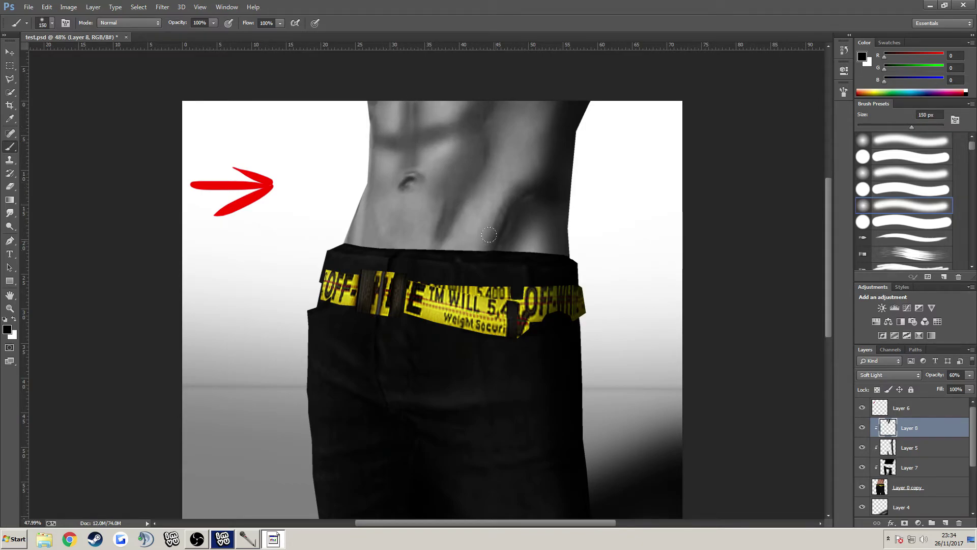
drag(540, 167, 503, 219)
drag(519, 171, 552, 88)
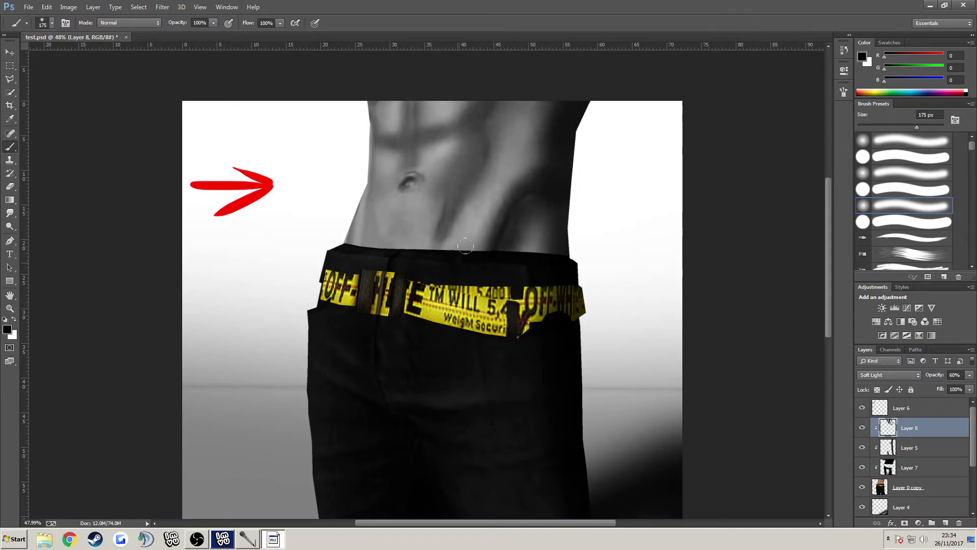
mouse_move(474, 239)
mouse_down()
mouse_move(326, 229)
mouse_move(503, 238)
mouse_move(330, 232)
mouse_up()
Refine the torso shading with a finer 45 px soft brush, finishing at 90 px
key(bracketleft)
key(bracketleft)
key(bracketleft)
key(bracketleft)
key(bracketleft)
key(bracketleft)
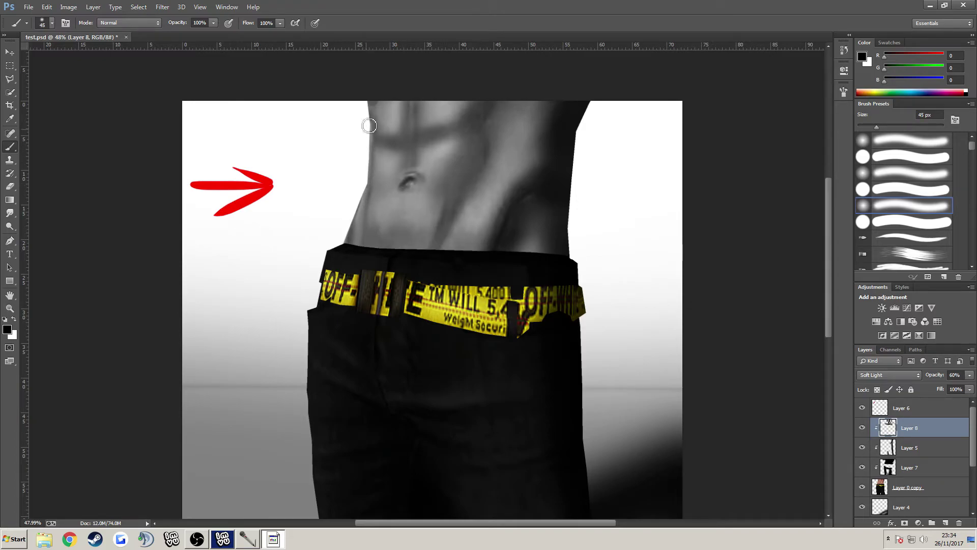
key(bracketright)
key(bracketright)
key(bracketright)
key(bracketright)
key(bracketright)
scroll(490, 132, down, 4)
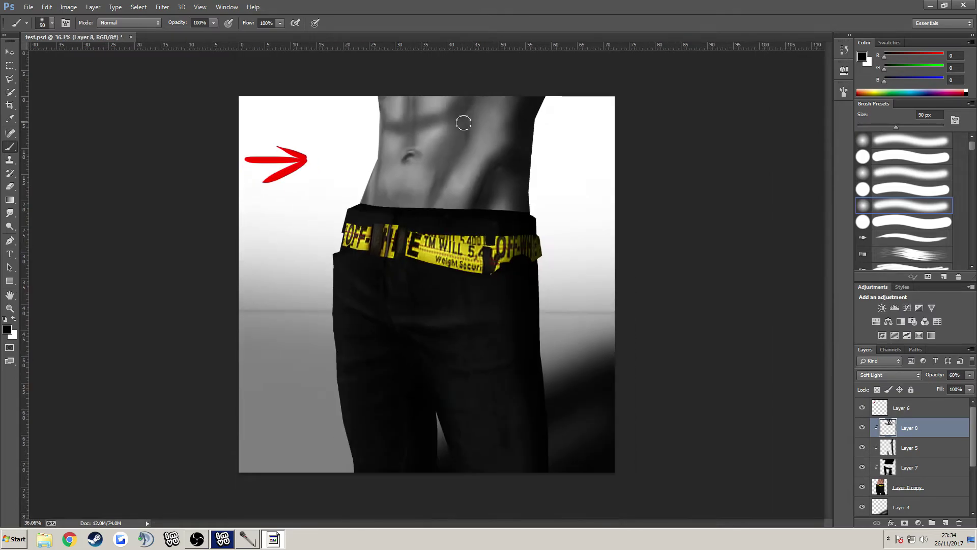
Apply a Gaussian Blur to the abdomen shading on Layer 8
scroll(455, 140, up, 2)
click(162, 7)
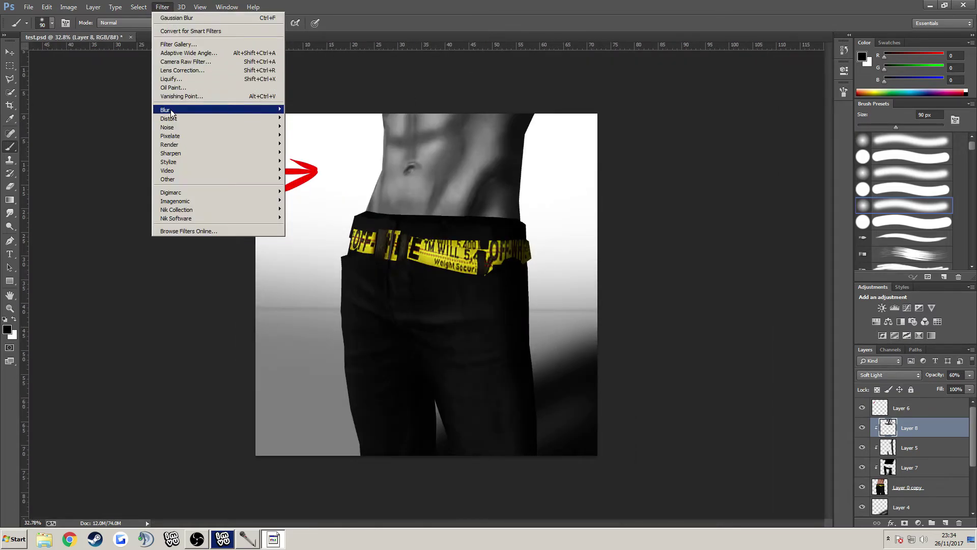
mouse_move(170, 110)
click(125, 176)
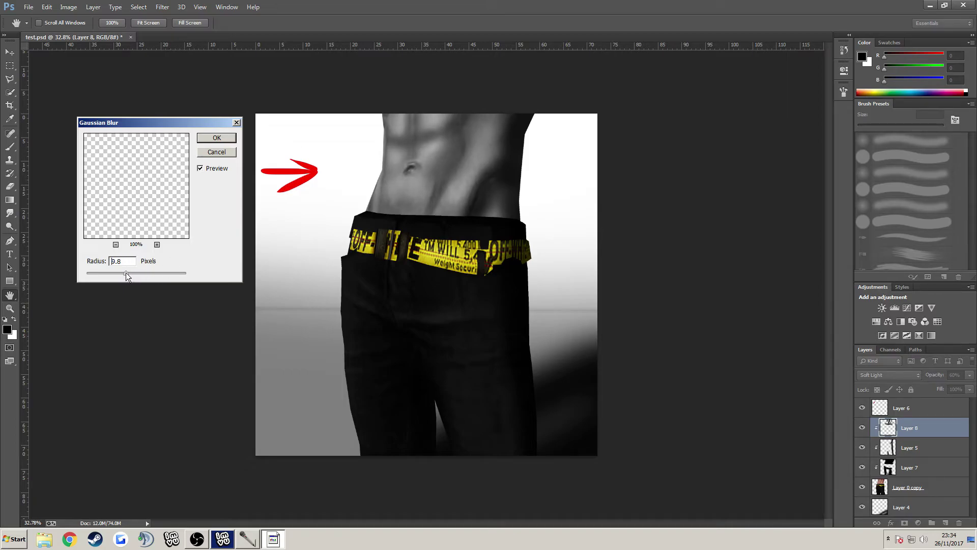
click(217, 139)
key(b)
scroll(417, 164, up, 3)
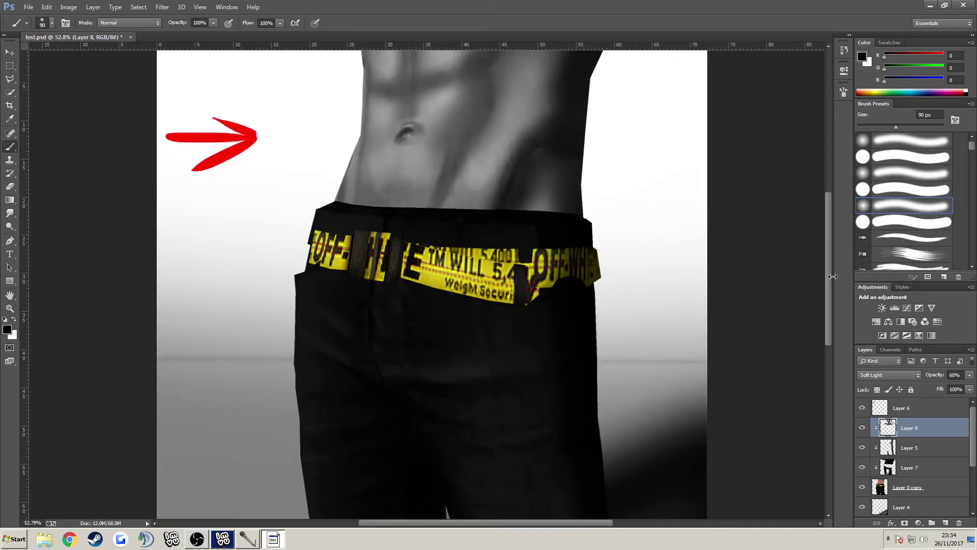
scroll(589, 227, down, 3)
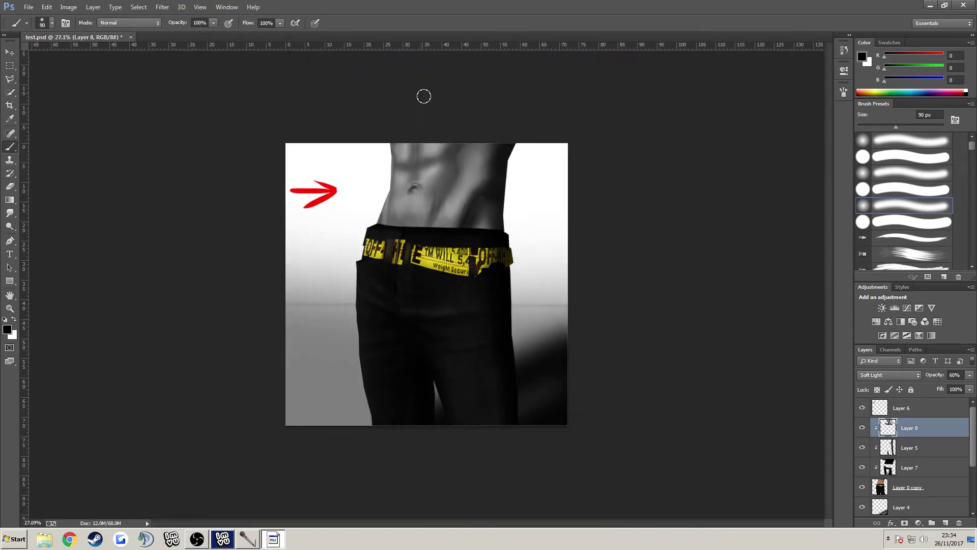
Add a new clipped layer above Layer 8 and set its blend mode to Overlay
scroll(413, 83, up, 2)
drag(828, 237, 828, 212)
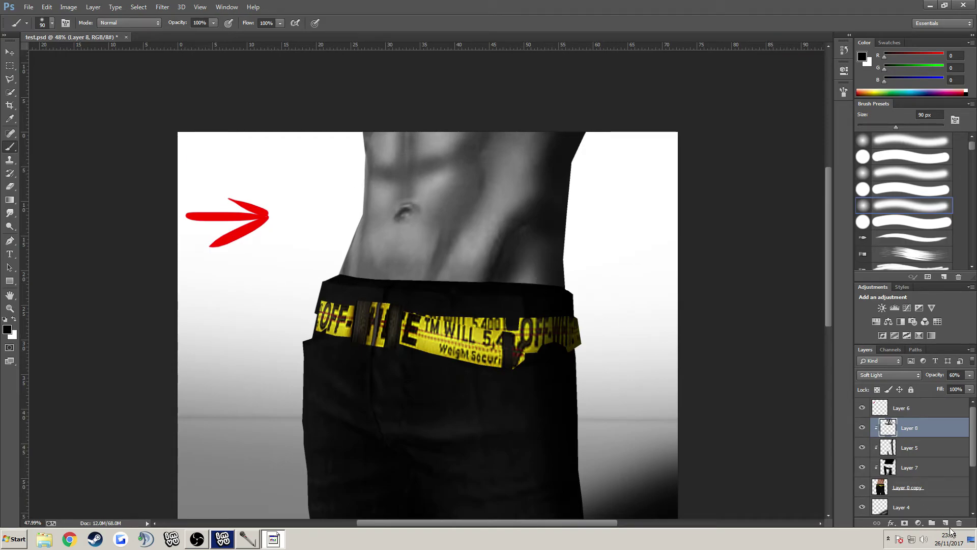
click(948, 525)
click(884, 447)
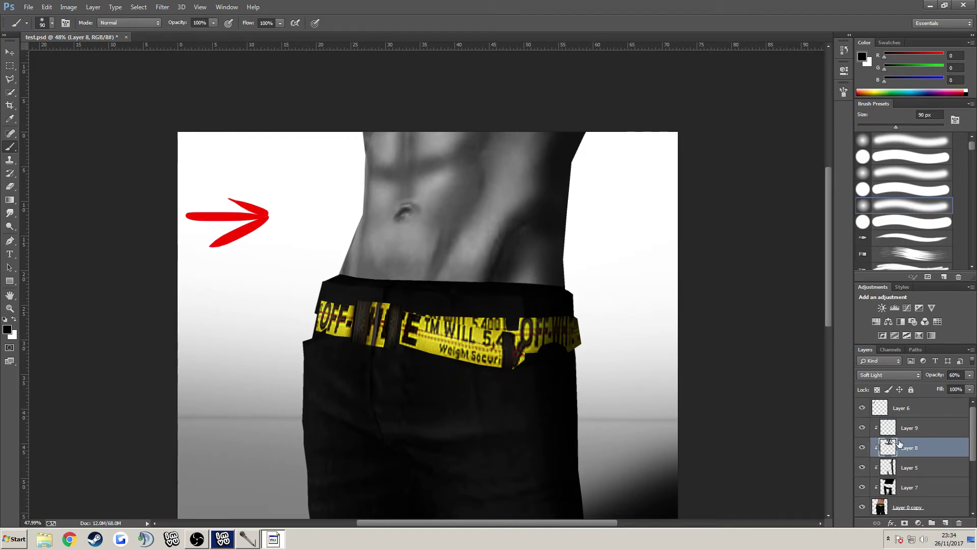
click(889, 428)
click(863, 375)
click(869, 234)
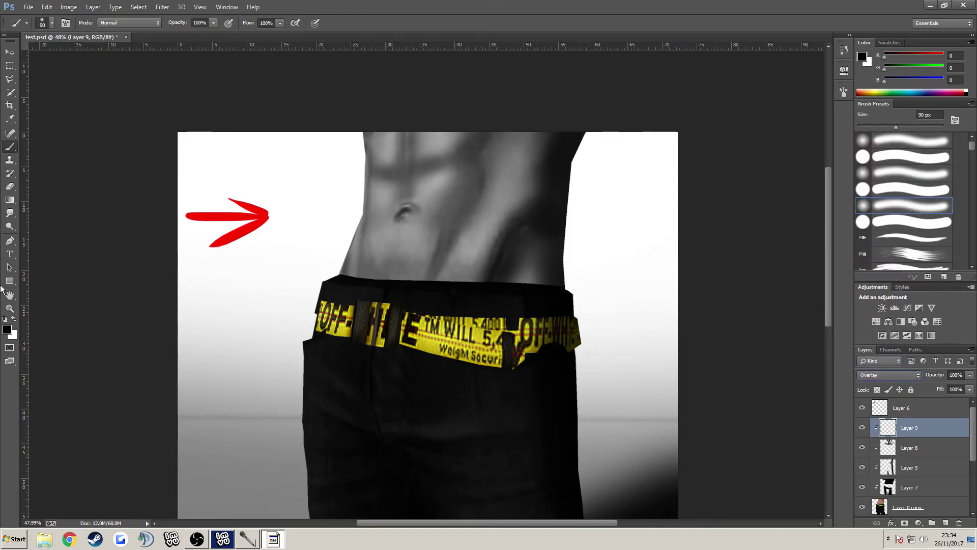
Paint soft white highlights on the Overlay layer down the torso's lit edge and along both trouser legs
click(14, 319)
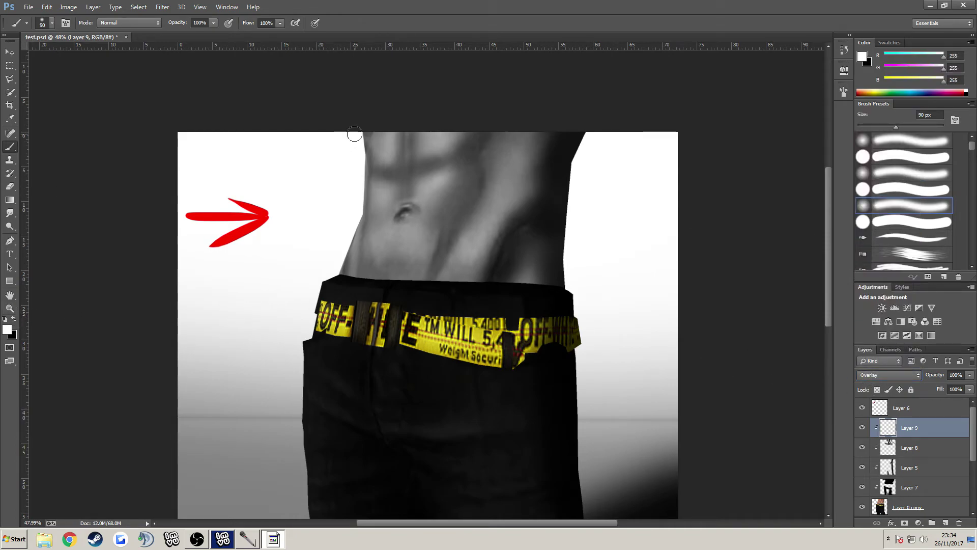
drag(368, 138, 371, 203)
key(ctrl+z)
scroll(387, 95, down, 2)
key(bracketright)
key(bracketright)
key(bracketright)
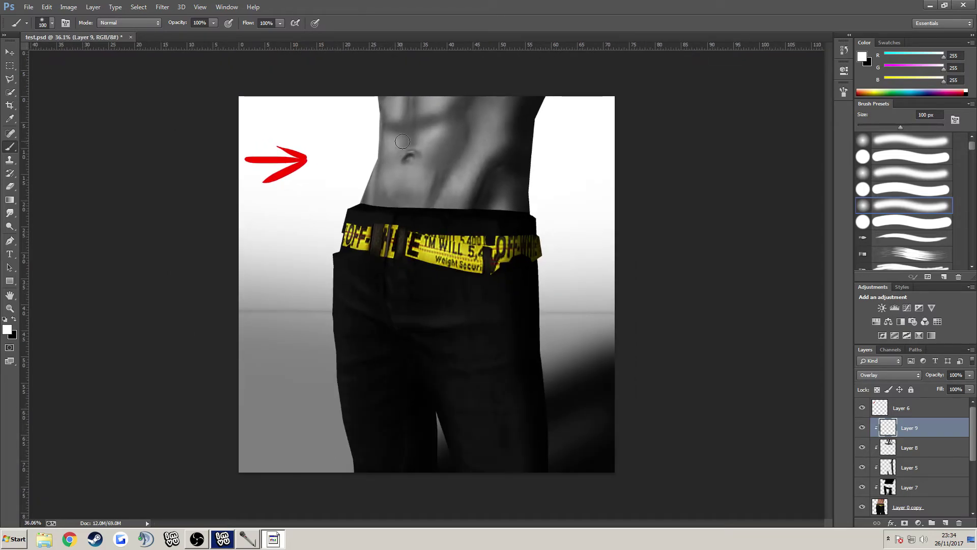
key(bracketright)
key(bracketright)
key(bracketright)
mouse_move(373, 104)
mouse_down()
mouse_move(342, 214)
mouse_move(322, 245)
mouse_move(339, 313)
mouse_move(346, 490)
mouse_up()
mouse_move(449, 309)
mouse_down()
mouse_move(447, 362)
mouse_move(484, 494)
mouse_up()
Highlight the trouser folds in white with a 70 px soft brush
key(bracketleft)
key(bracketleft)
key(bracketleft)
key(bracketleft)
key(bracketleft)
key(bracketleft)
key(bracketleft)
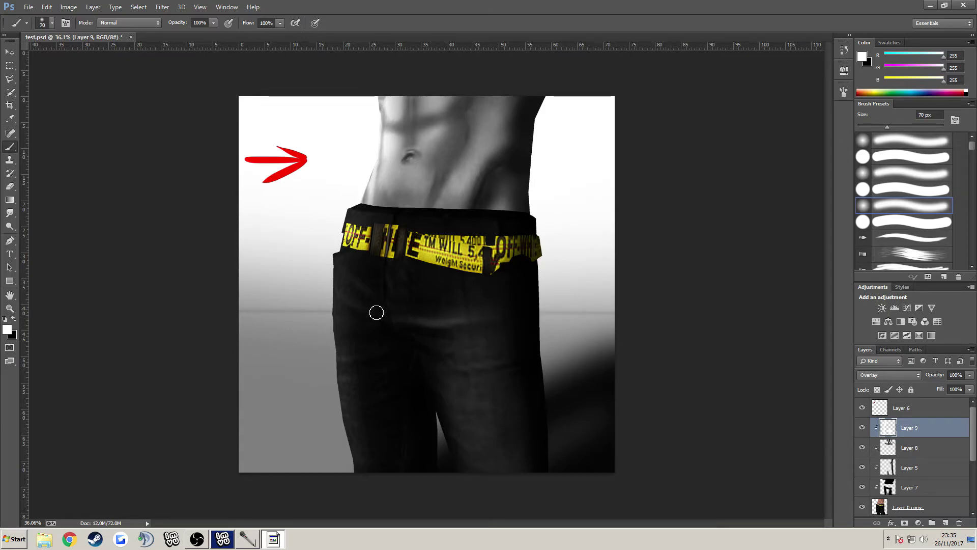
drag(366, 301, 362, 290)
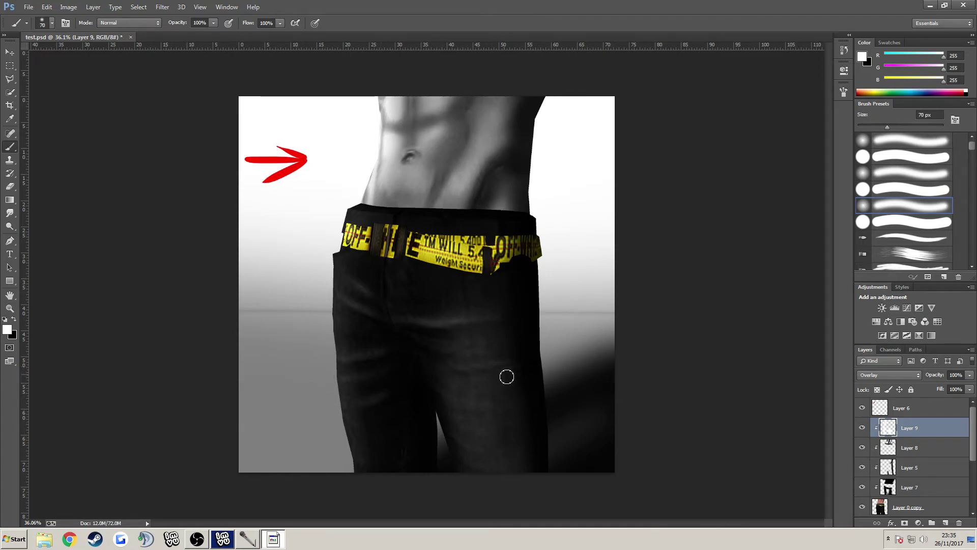
Add white highlights to the abdominal muscles and lower abdomen, enlarging the soft brush to 250 px
key(bracketright)
drag(427, 133, 434, 134)
key(bracketright)
key(bracketright)
key(bracketright)
key(bracketright)
mouse_move(412, 178)
mouse_down()
mouse_move(384, 171)
mouse_move(470, 164)
mouse_move(377, 176)
mouse_move(415, 176)
mouse_up()
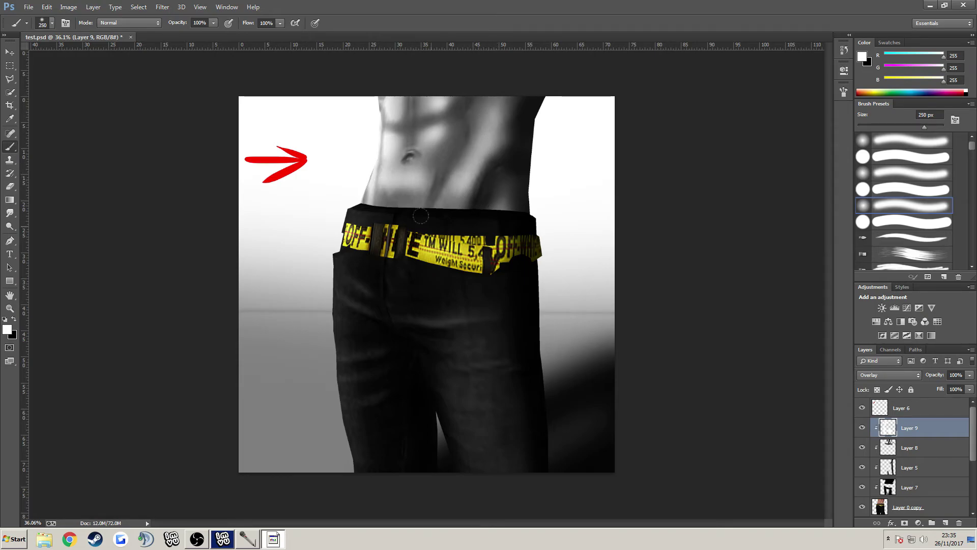
Compare the avatar with and without Layers 5, 7, 8 and 9 by hiding them and showing them again
scroll(421, 217, down, 5)
scroll(443, 236, up, 4)
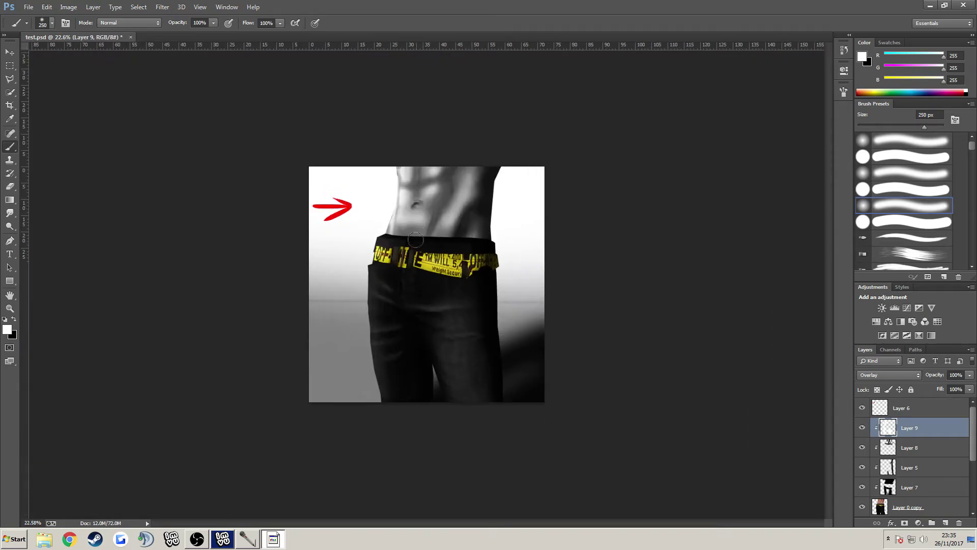
click(862, 447)
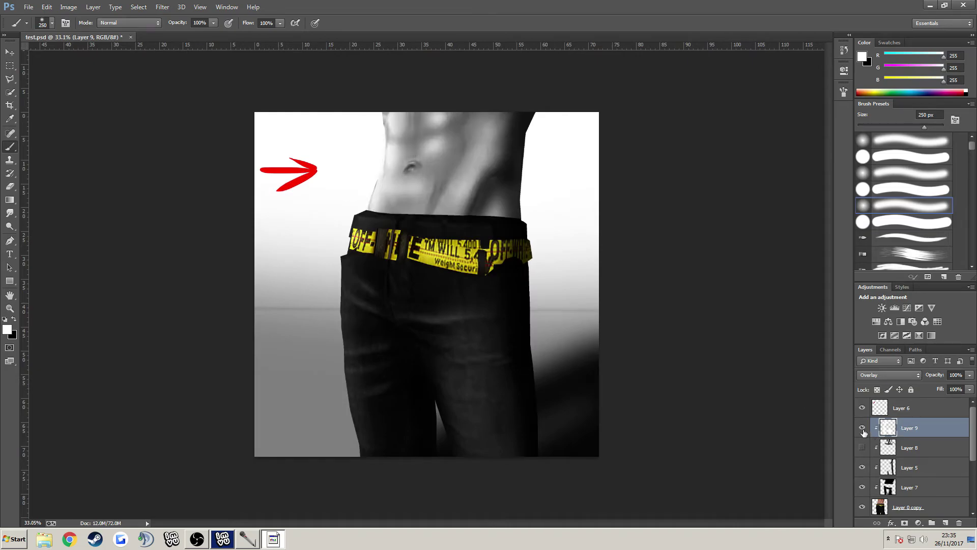
click(862, 428)
click(862, 468)
click(864, 487)
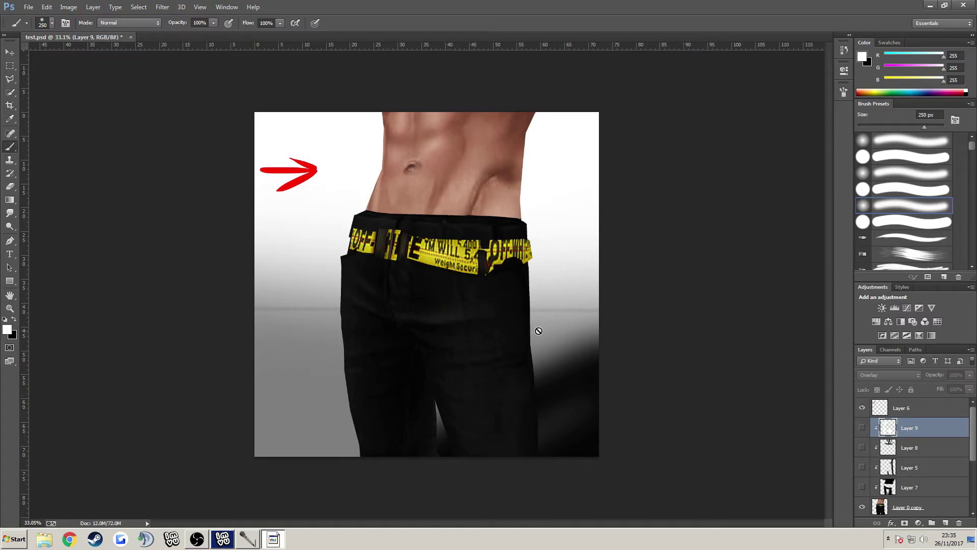
drag(862, 489, 857, 428)
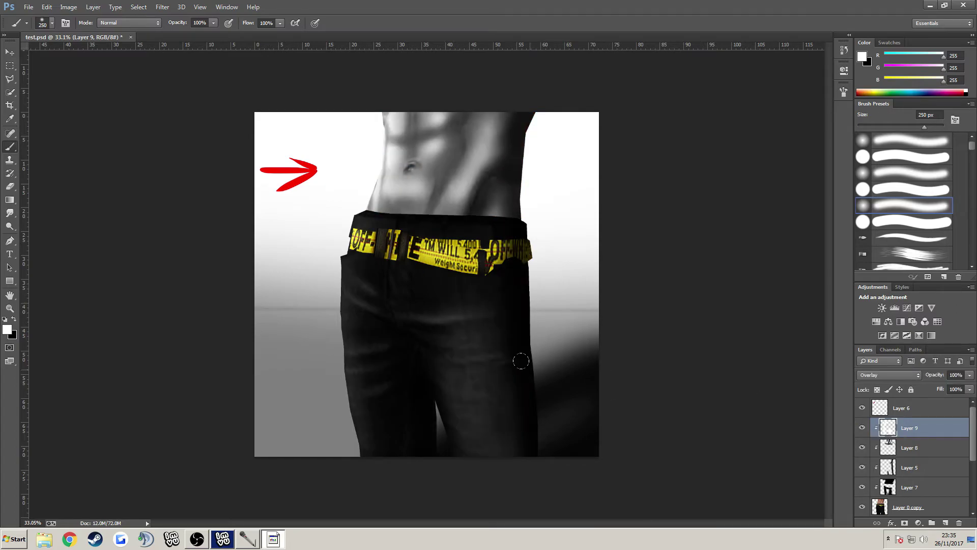
click(9, 65)
scroll(209, 122, down, 1)
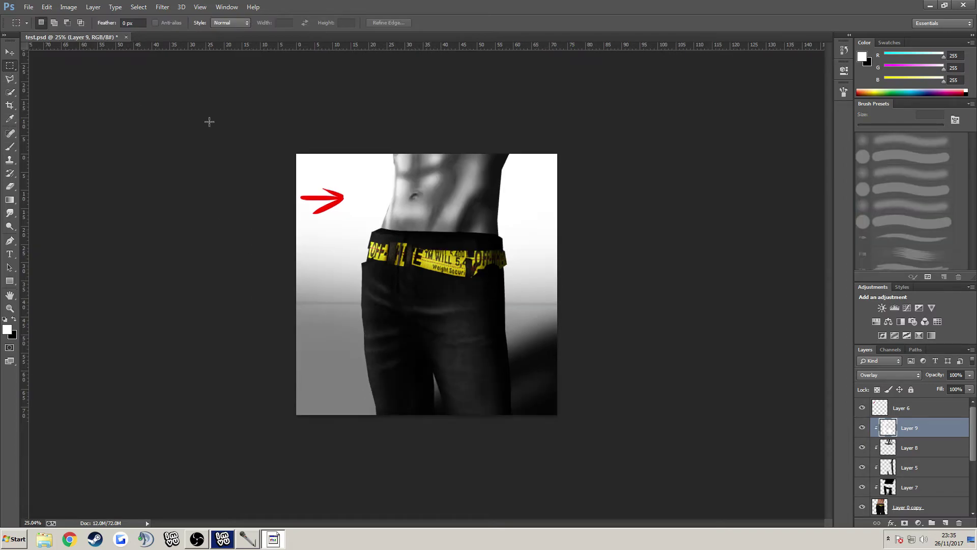
scroll(279, 142, up, 2)
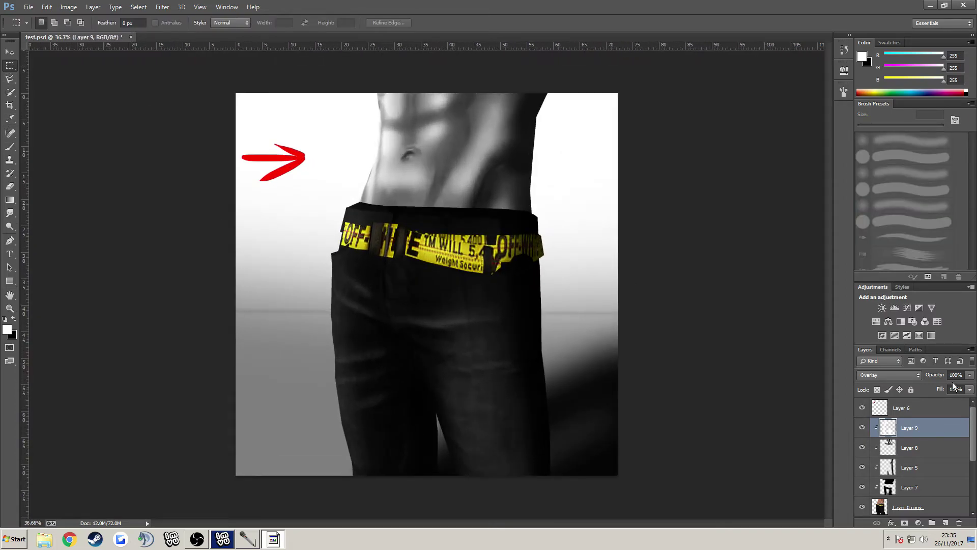
click(968, 378)
drag(958, 386, 959, 389)
drag(967, 391, 973, 390)
key(ctrl+minus)
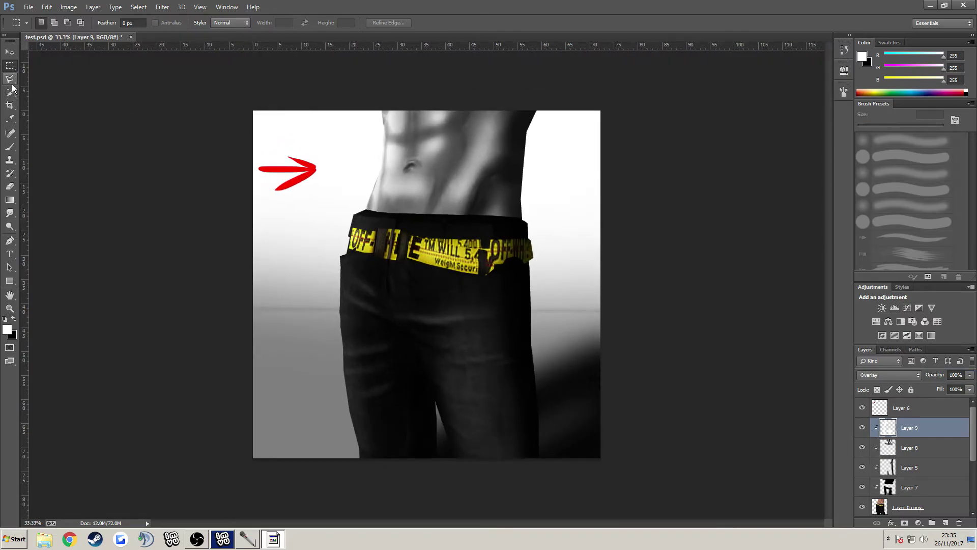
Add a new clipped layer above Layer 9 for further brush work
click(10, 147)
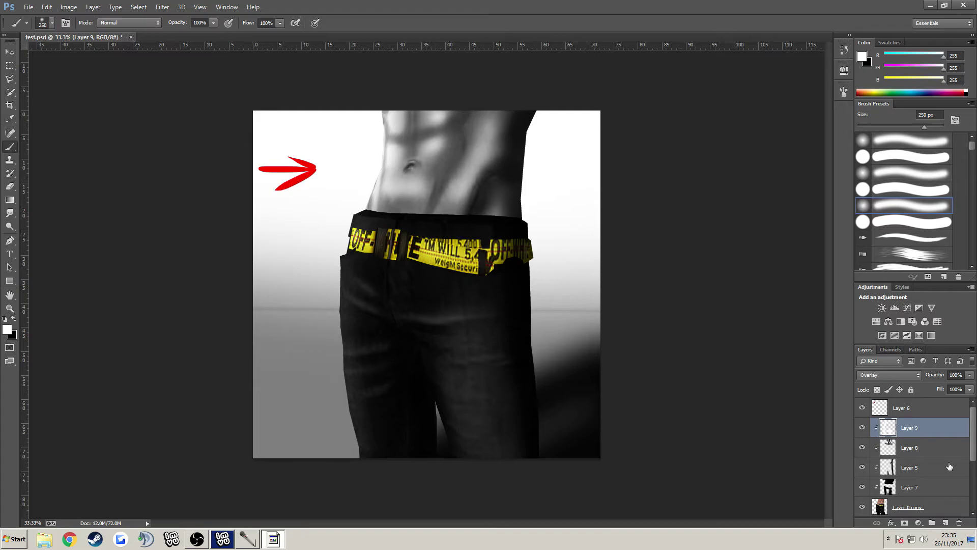
click(945, 523)
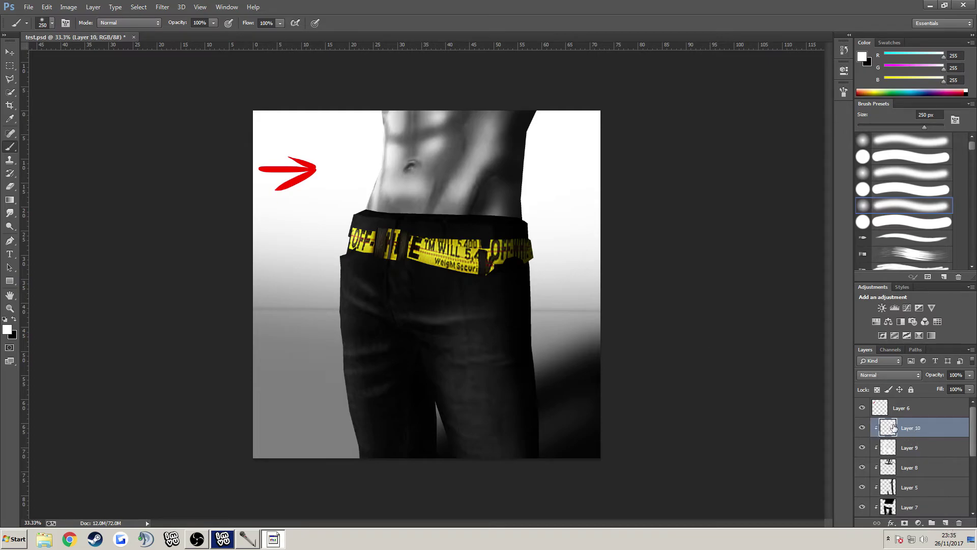
Set Layer 10's blending mode to Soft Light
click(878, 375)
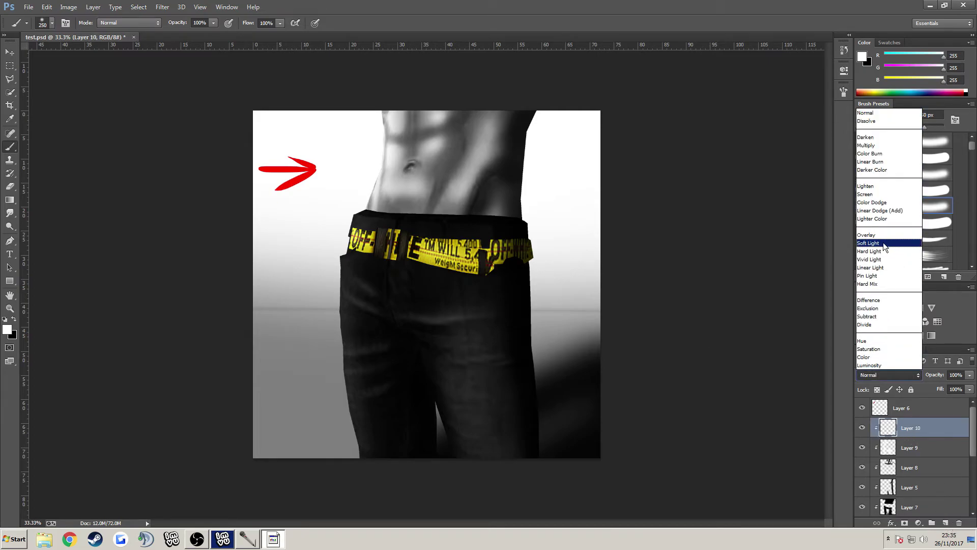
click(884, 243)
scroll(284, 201, up, 4)
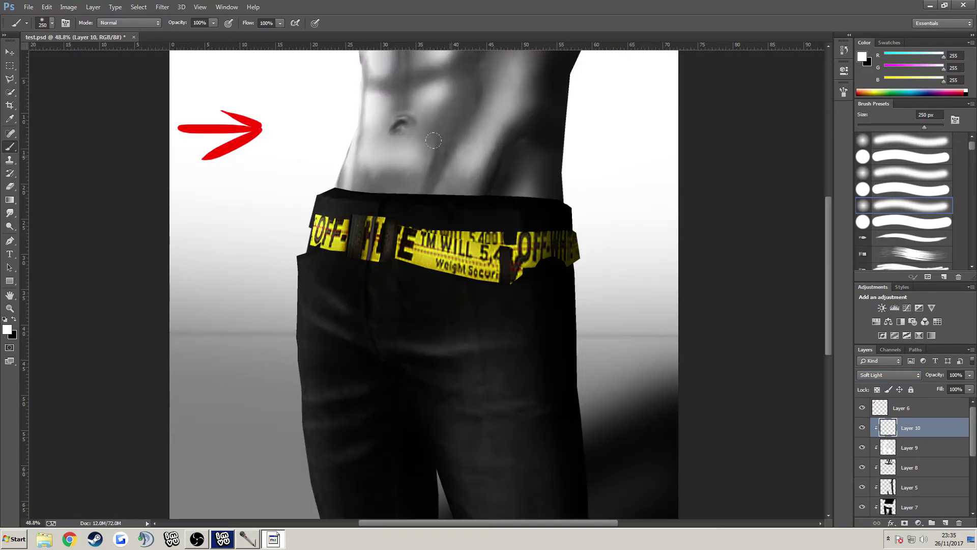
scroll(582, 186, down, 3)
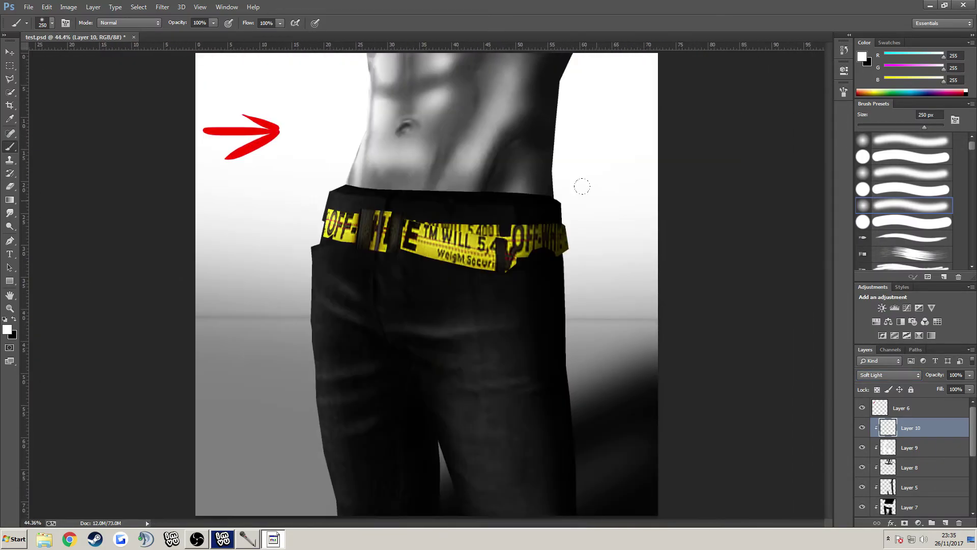
Draw thin white highlight lines along the hip muscle, lower abdomen and abdominals with an 8 px soft brush
key(bracketleft)
key(bracketleft)
key(bracketleft)
key(bracketleft)
key(bracketleft)
key(bracketleft)
key(bracketleft)
key(bracketleft)
key(bracketleft)
key(bracketleft)
key(bracketleft)
key(bracketleft)
key(bracketleft)
key(bracketleft)
key(bracketleft)
key(bracketleft)
key(bracketleft)
key(bracketleft)
drag(506, 114, 473, 163)
key(ctrl+z)
drag(502, 113, 468, 164)
drag(373, 156, 409, 157)
key(ctrl+z)
drag(390, 160, 419, 161)
drag(386, 118, 443, 106)
scroll(389, 98, down, 2)
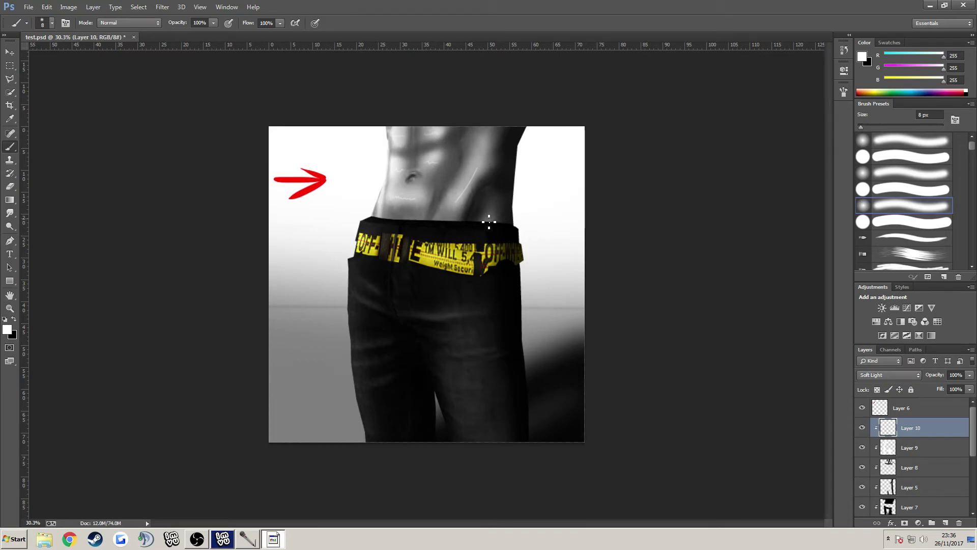
scroll(468, 147, up, 2)
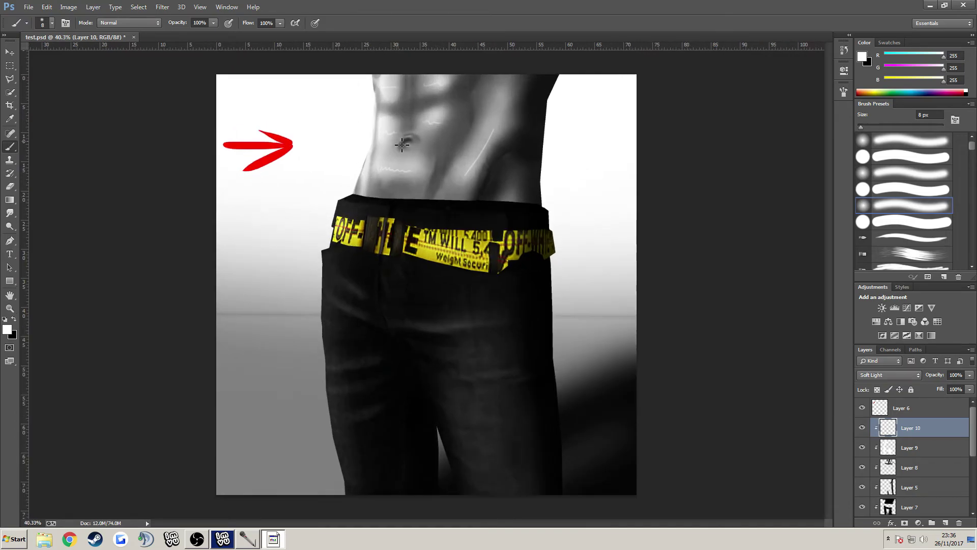
Soften the thin highlight lines on Layer 10 with a Gaussian Blur of 5 pixels radius
click(164, 7)
mouse_move(173, 109)
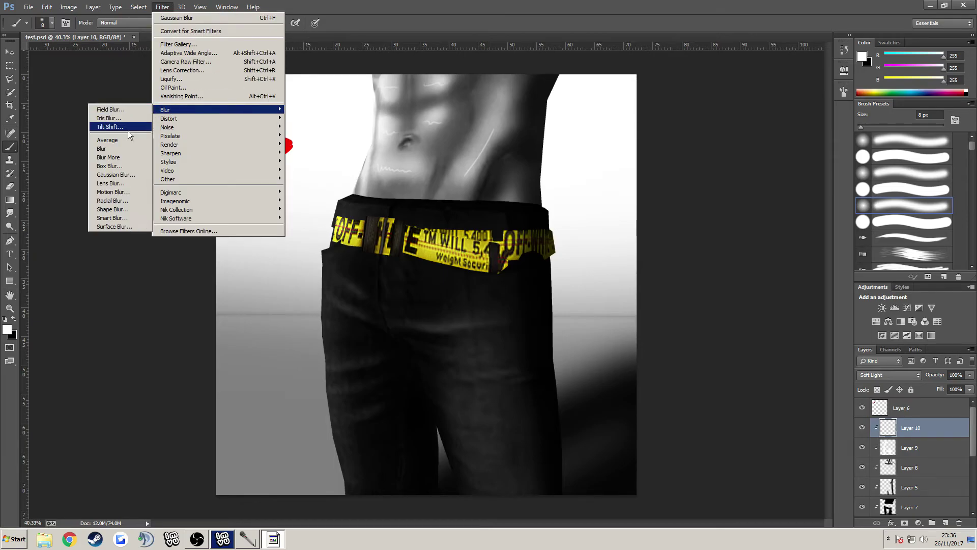
click(126, 173)
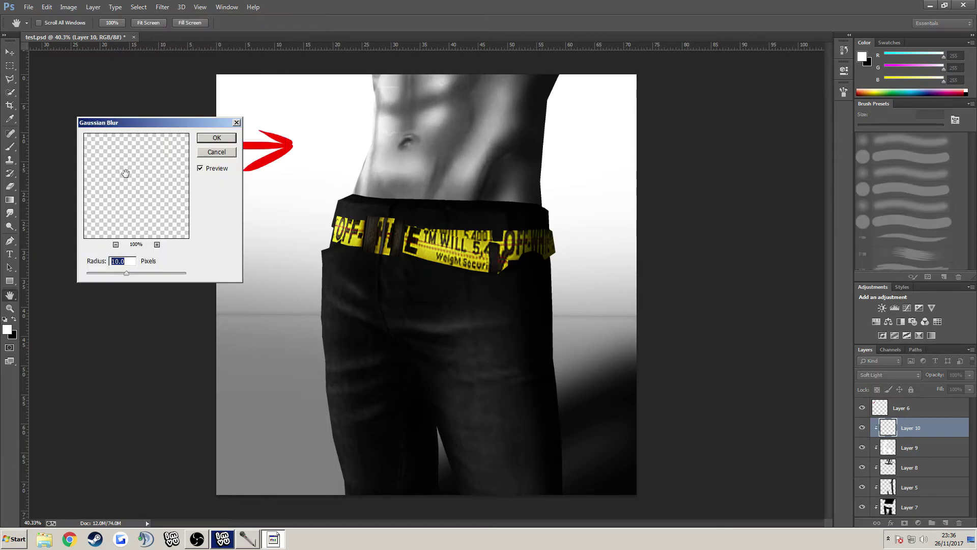
double_click(121, 260)
text(5)
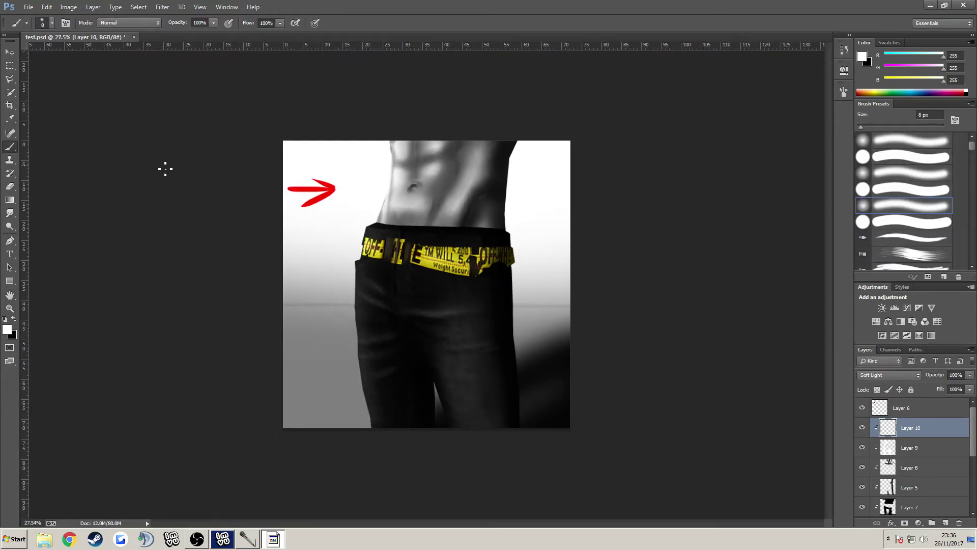
scroll(165, 169, down, 2)
scroll(181, 188, up, 4)
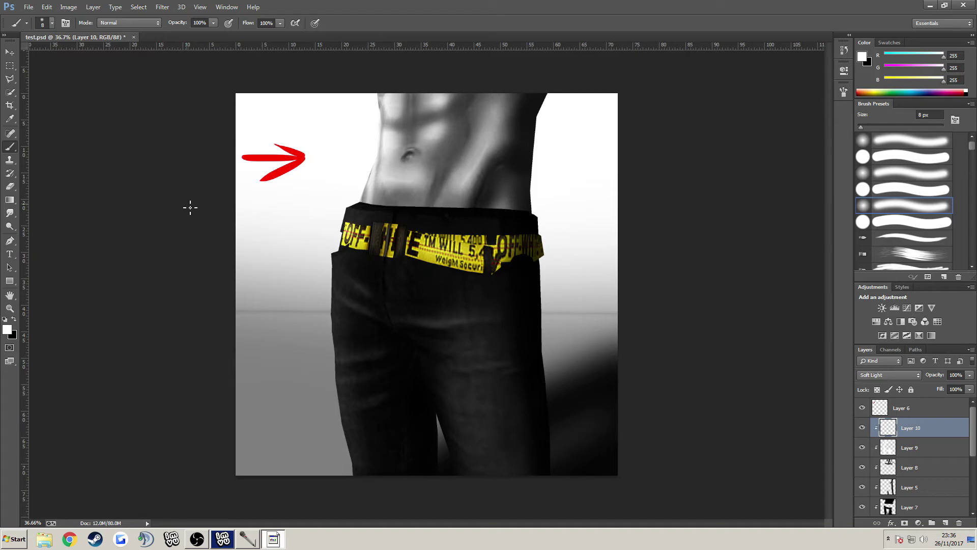
key(ctrl+minus)
key(ctrl+plus)
Erase the angular outline of the trousers' outer left hip on Layer 0 copy with an 80 px eraser
scroll(910, 467, down, 3)
click(936, 471)
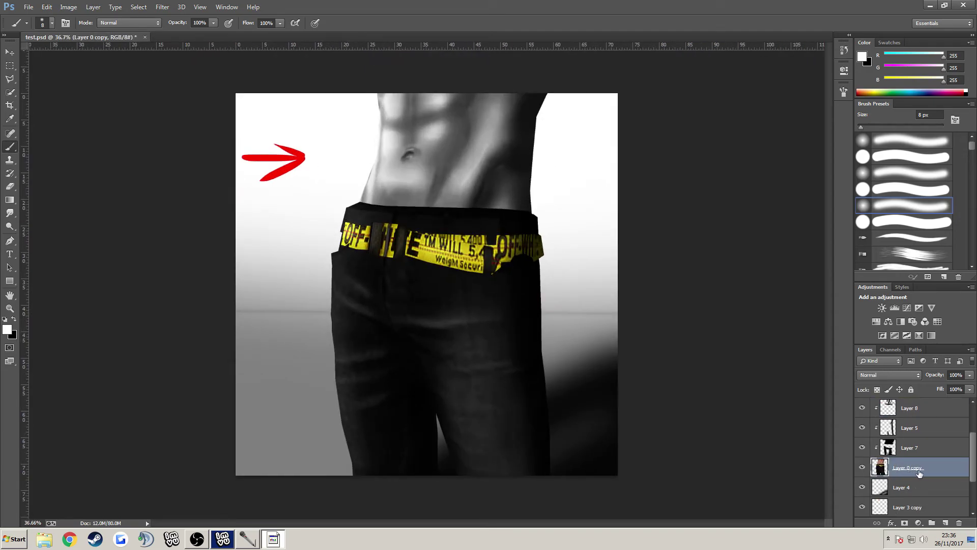
click(10, 199)
click(9, 187)
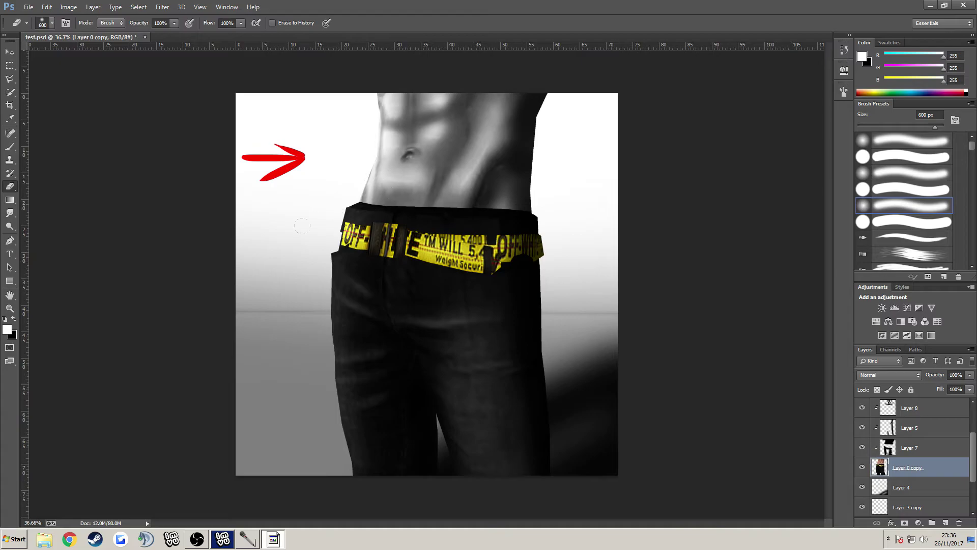
key(bracketleft)
key(bracketleft)
key(bracketleft)
key(bracketleft)
key(bracketleft)
key(bracketleft)
key(bracketleft)
key(bracketleft)
key(bracketleft)
key(bracketleft)
key(bracketleft)
key(bracketleft)
key(bracketleft)
key(bracketright)
key(bracketright)
key(bracketright)
key(bracketright)
key(bracketright)
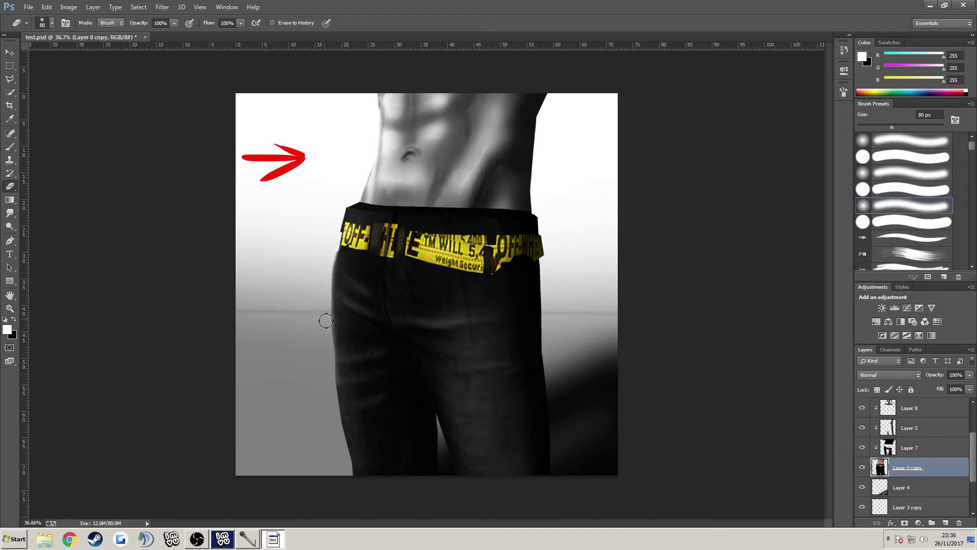
Round off the corners of the waistband on Layer 0 copy with a 40 px eraser
key(bracketleft)
key(bracketleft)
key(bracketleft)
key(bracketleft)
key(bracketleft)
key(bracketleft)
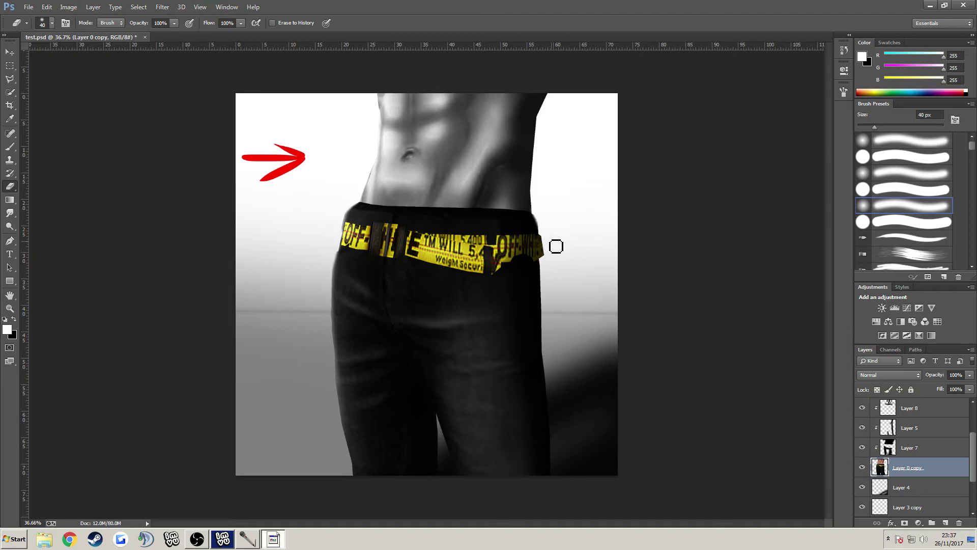
Enlarge the eraser to 80 px and smooth the remaining trouser outline below the belt
key(bracketright)
key(bracketright)
key(bracketright)
key(bracketright)
key(bracketright)
scroll(331, 131, down, 3)
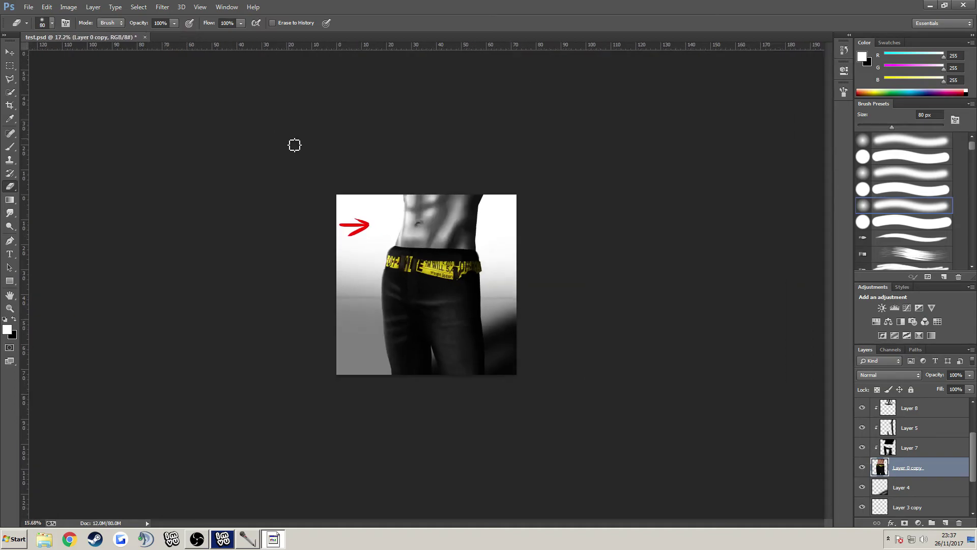
scroll(290, 136, up, 1)
scroll(357, 197, up, 2)
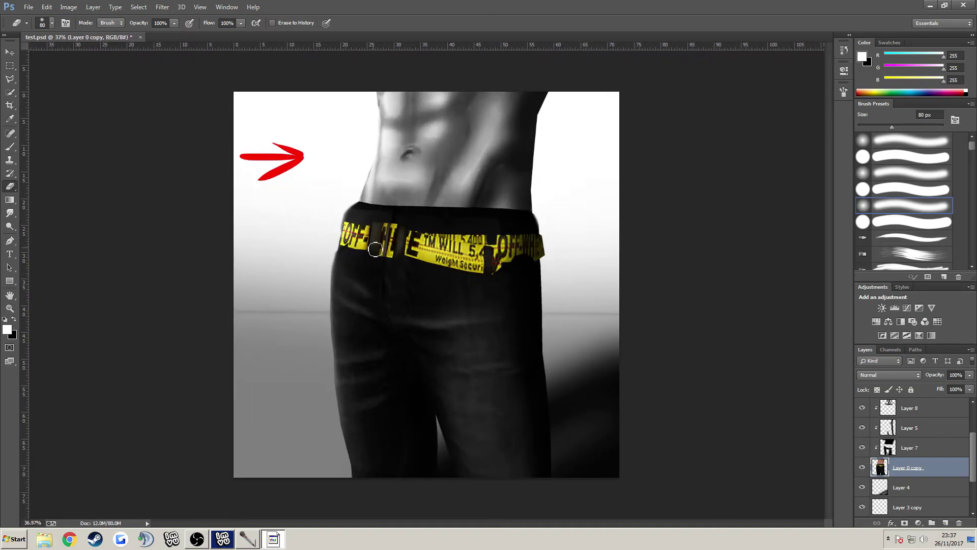
scroll(426, 284, down, 1)
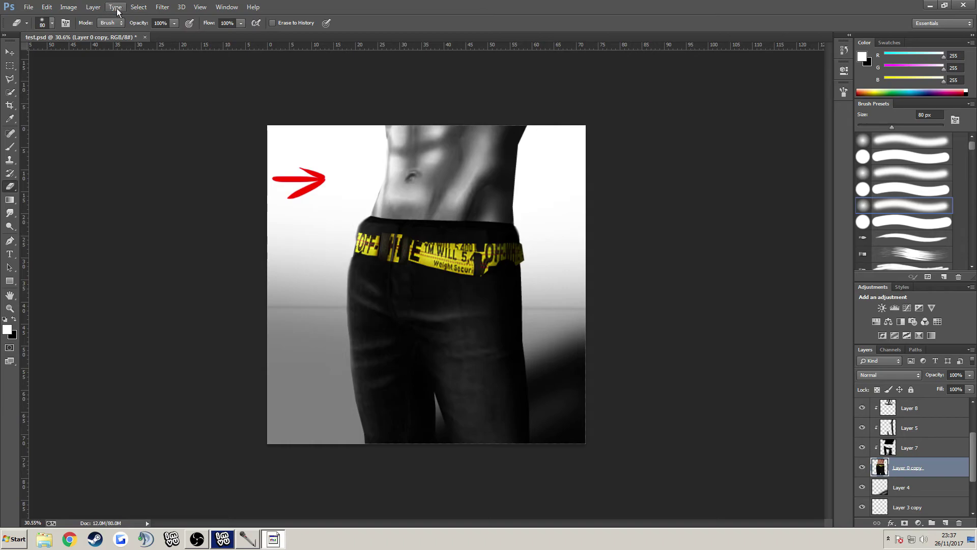
Select the whole avatar with a 2200 px Quick Selection brush and invert the selection
click(11, 93)
right_click(11, 92)
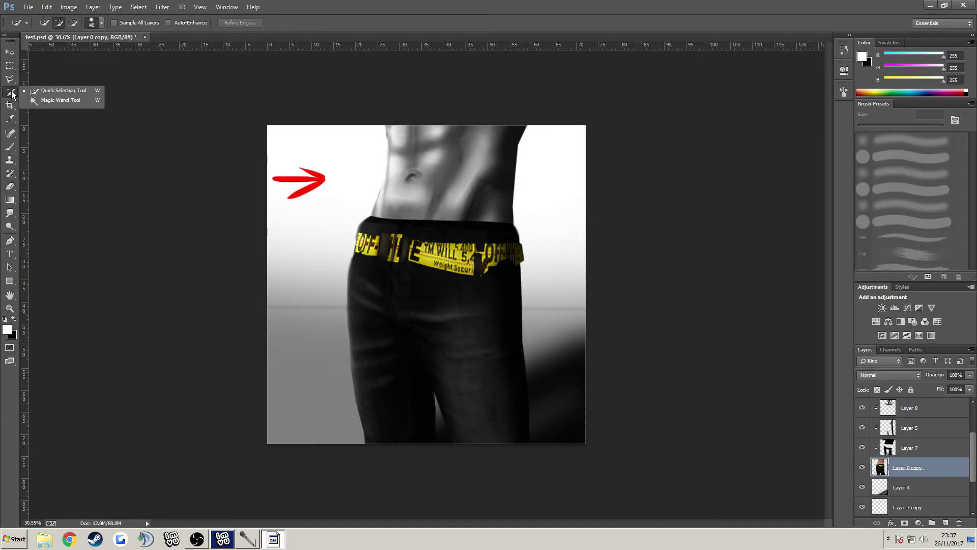
click(55, 91)
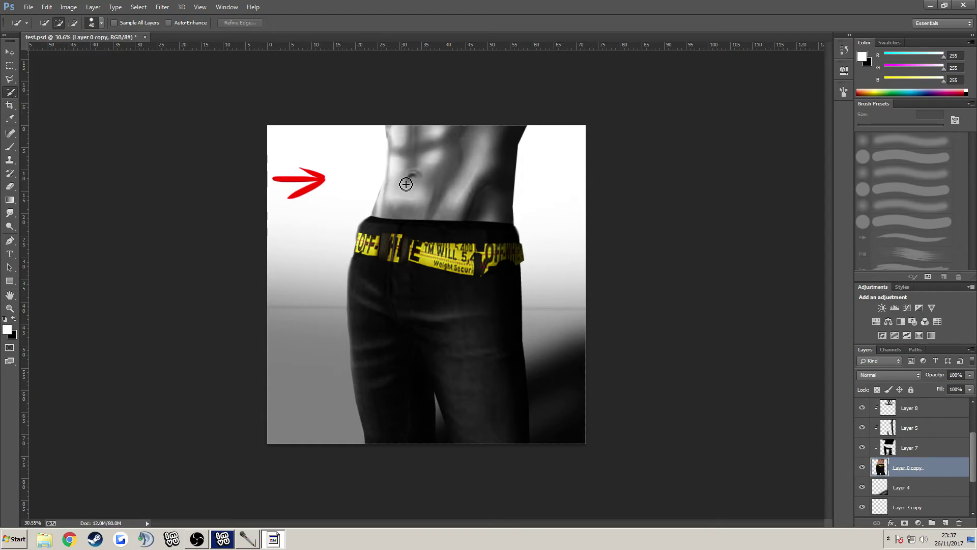
key(bracketright)
key(bracketright)
key(bracketright)
key(bracketright)
key(bracketright)
key(bracketright)
key(bracketright)
drag(443, 197, 258, 179)
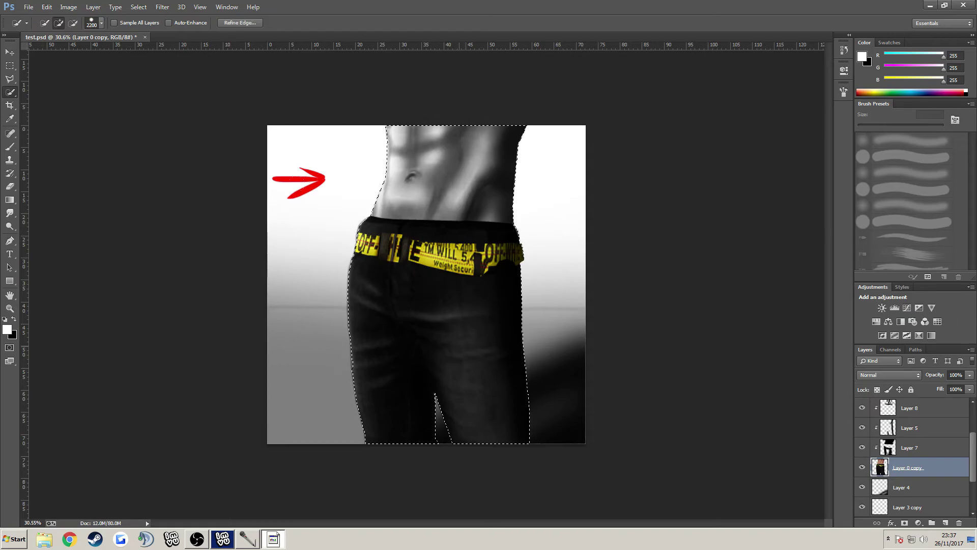
key(m)
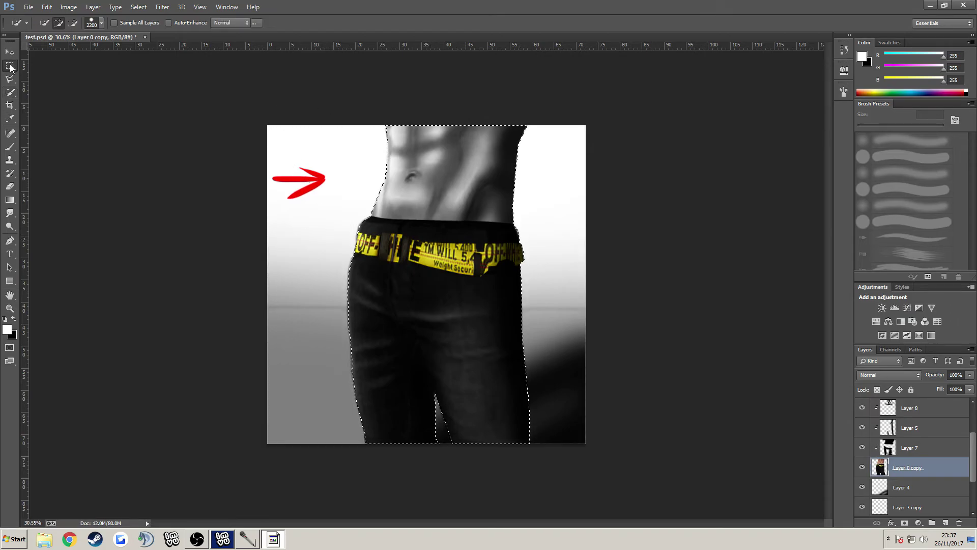
click(136, 8)
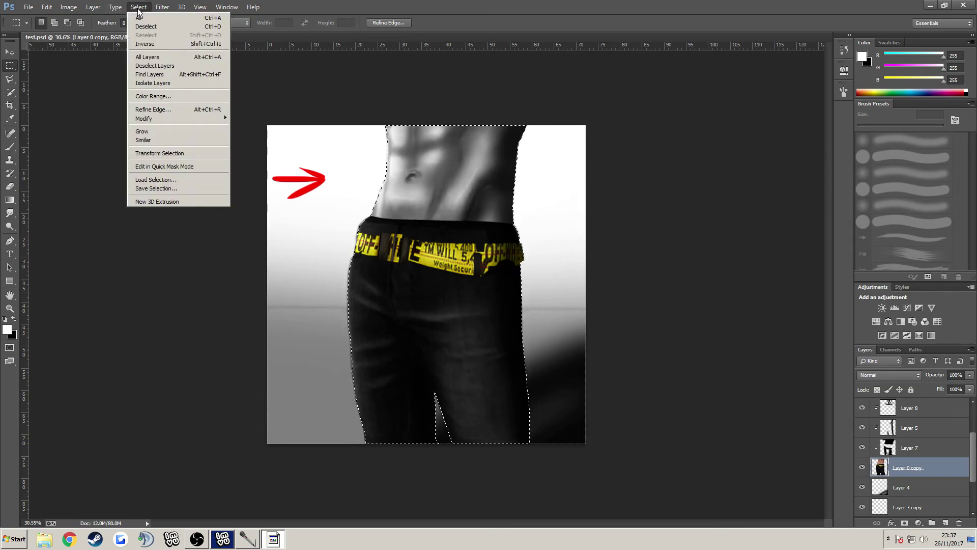
click(145, 44)
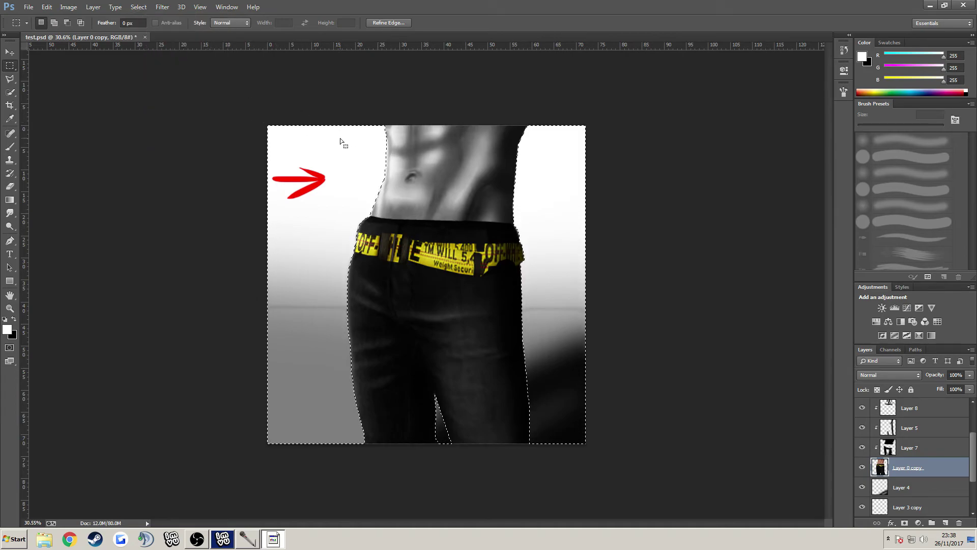
Feather the inverted selection by 5 pixels, clear it to soften the avatar's outline, and deselect
click(142, 9)
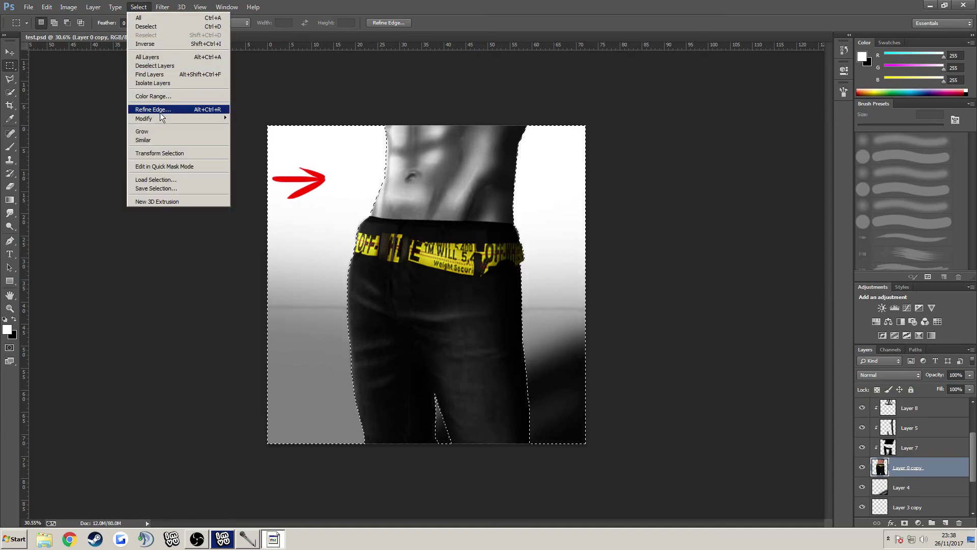
mouse_move(157, 118)
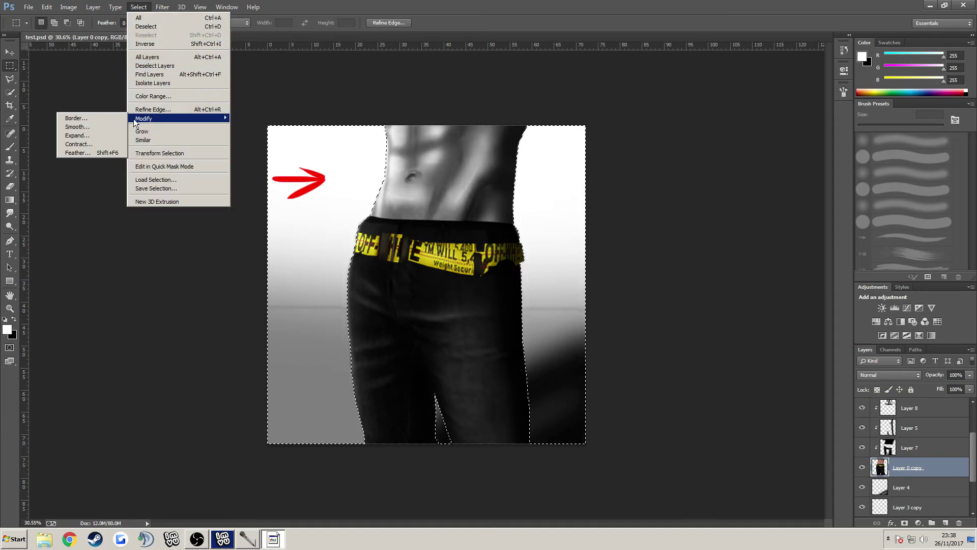
click(86, 154)
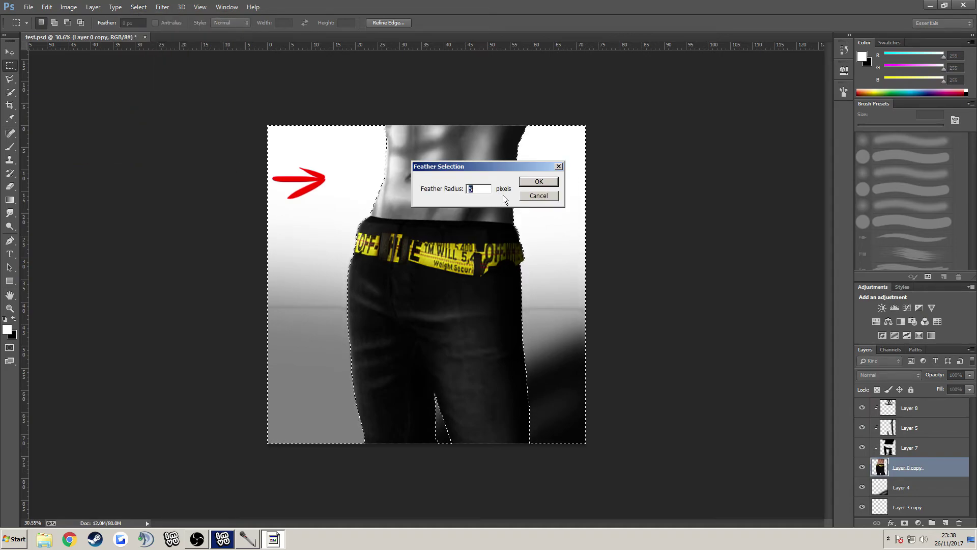
click(544, 182)
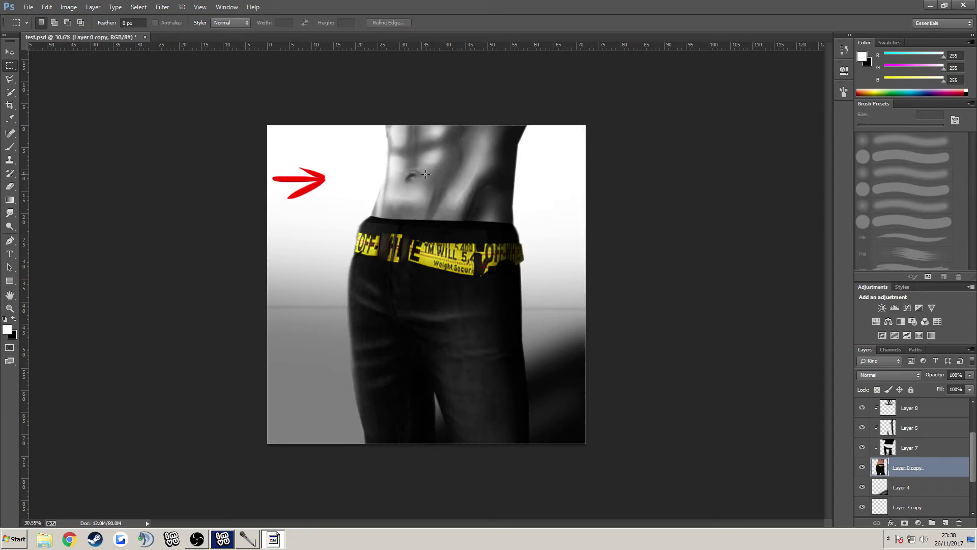
scroll(413, 216, up, 5)
scroll(568, 165, up, 4)
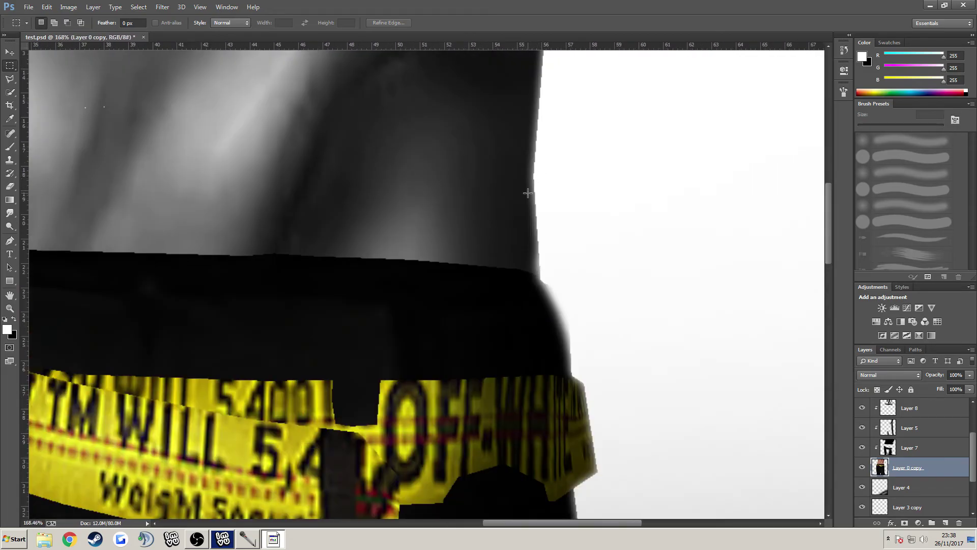
scroll(528, 193, down, 7)
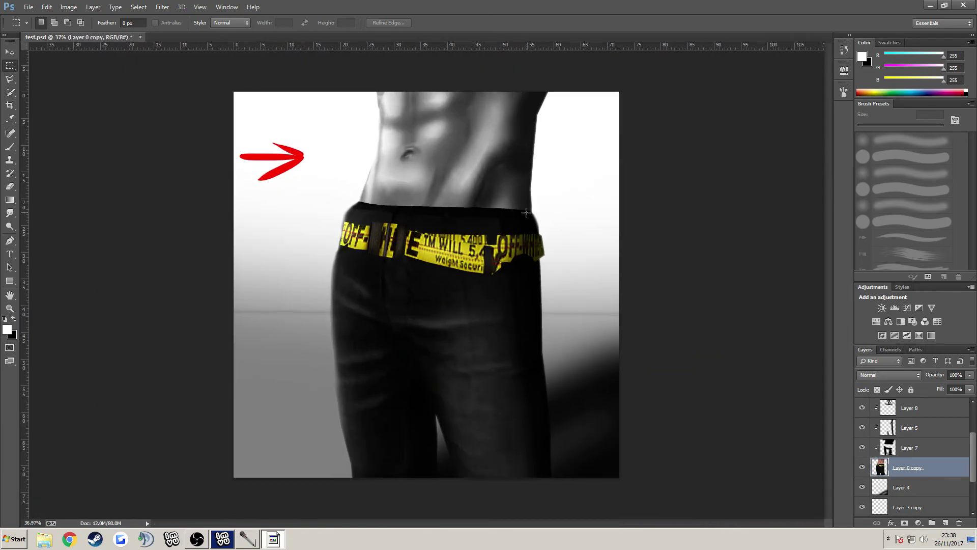
scroll(526, 212, down, 1)
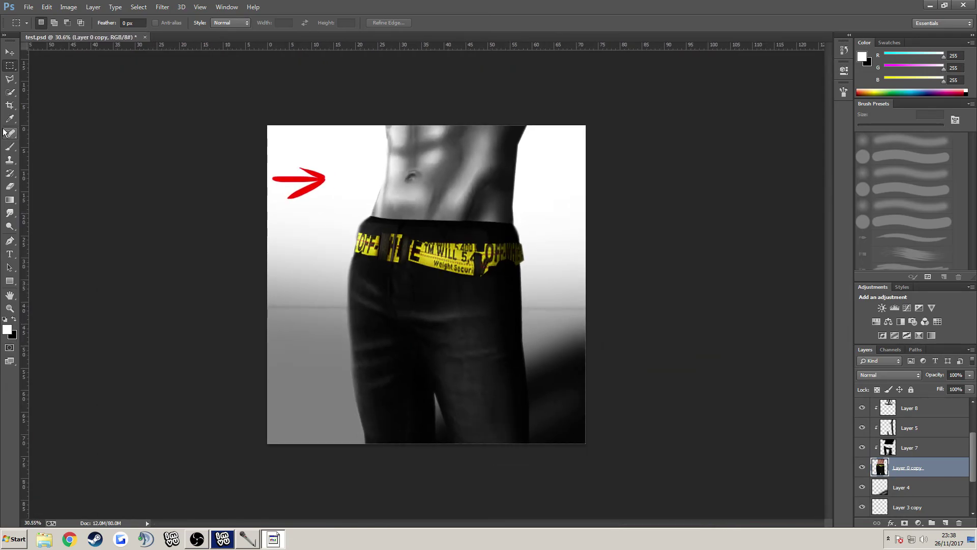
Smooth the angular side edges of the torso with the 80 px eraser
click(10, 186)
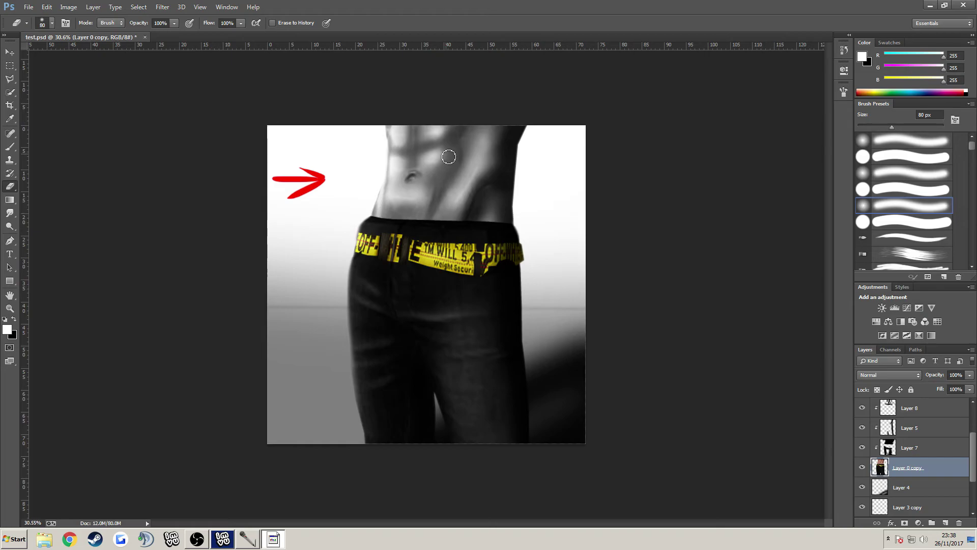
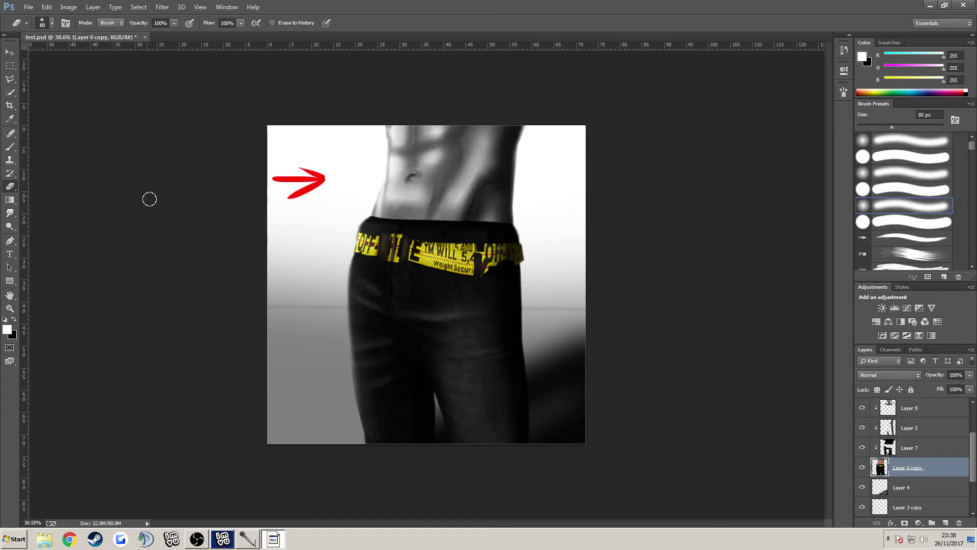
scroll(148, 200, down, 2)
scroll(109, 181, up, 3)
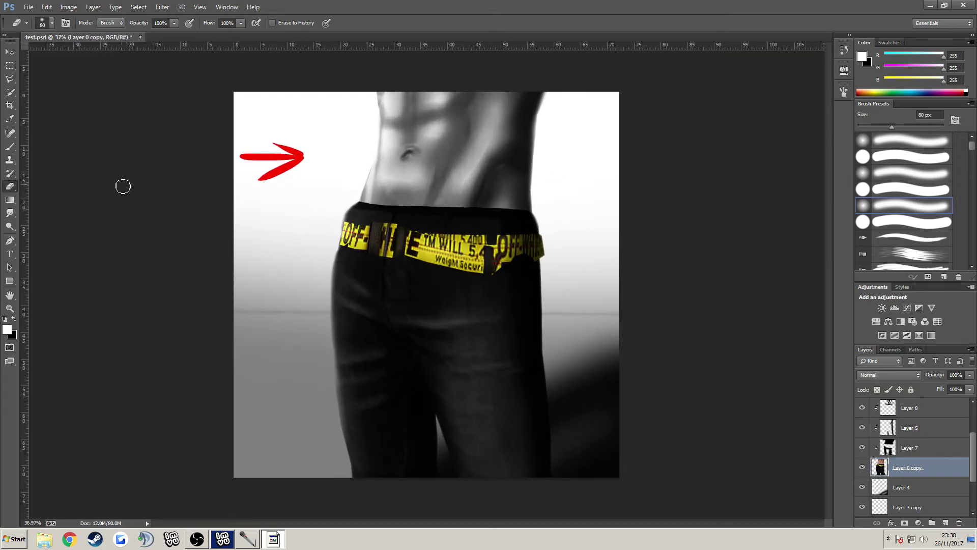
Add a new clipped layer directly above Layer 7 and set its opacity to 75%
scroll(122, 184, up, 3)
scroll(725, 386, down, 1)
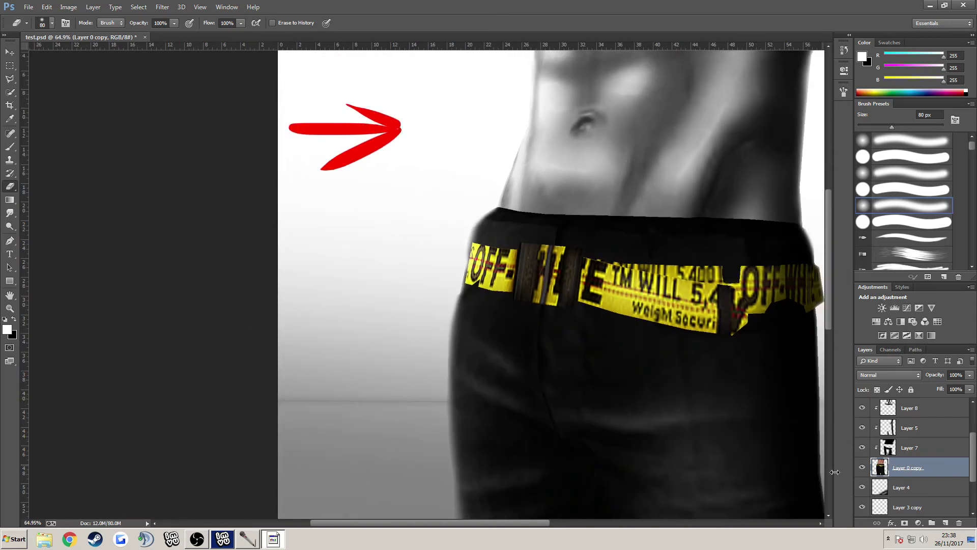
click(926, 450)
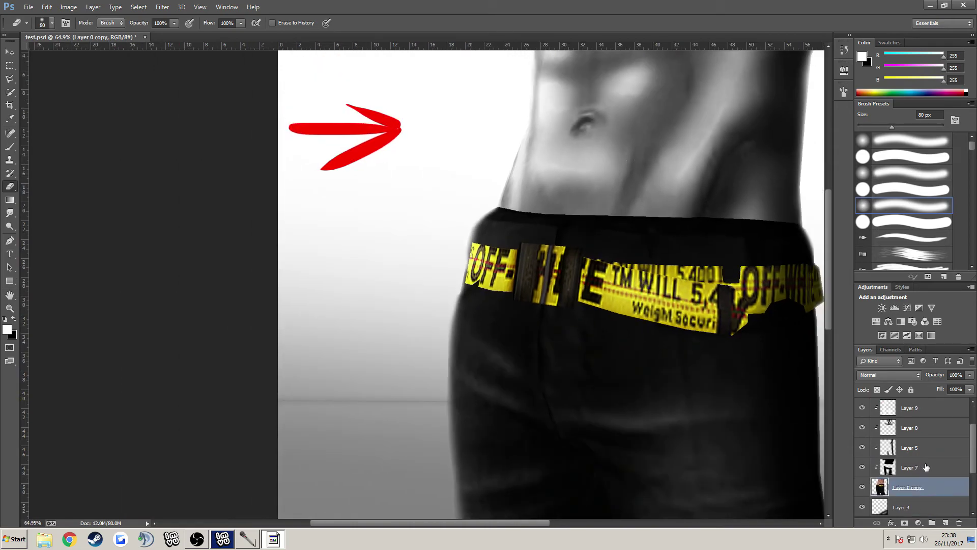
key(ctrl+shift+alt+n)
click(878, 375)
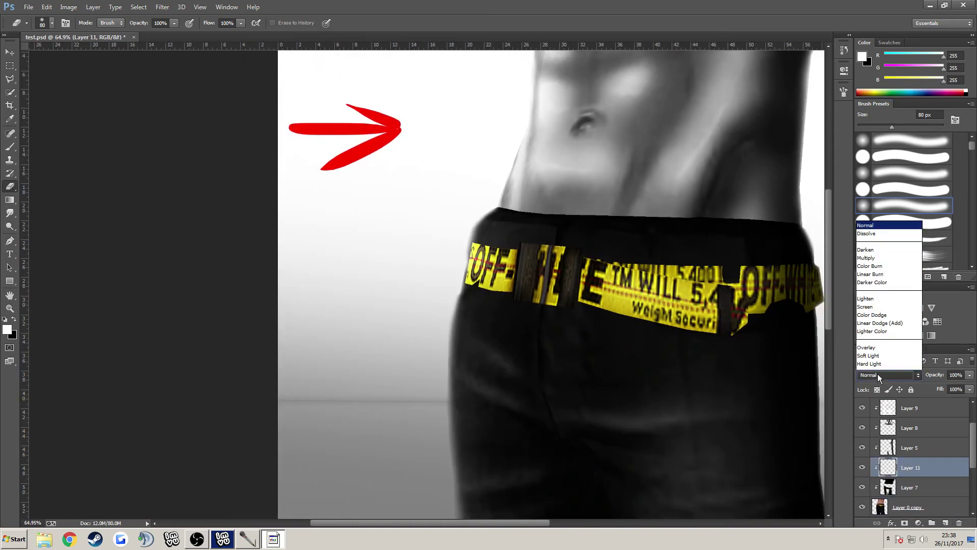
click(970, 374)
drag(970, 375, 958, 390)
Paint a soft black shadow along the belt's lower edge with a 45 px brush on the new layer
key(b)
scroll(416, 237, up, 2)
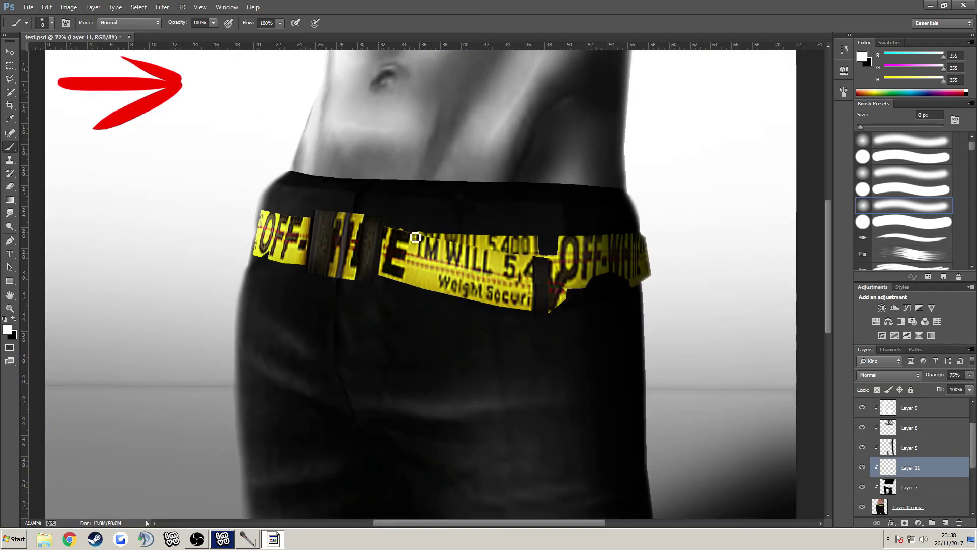
key(bracketright)
key(bracketright)
key(bracketright)
key(bracketright)
key(bracketright)
key(bracketright)
key(bracketright)
key(bracketright)
key(bracketright)
click(303, 274)
click(5, 319)
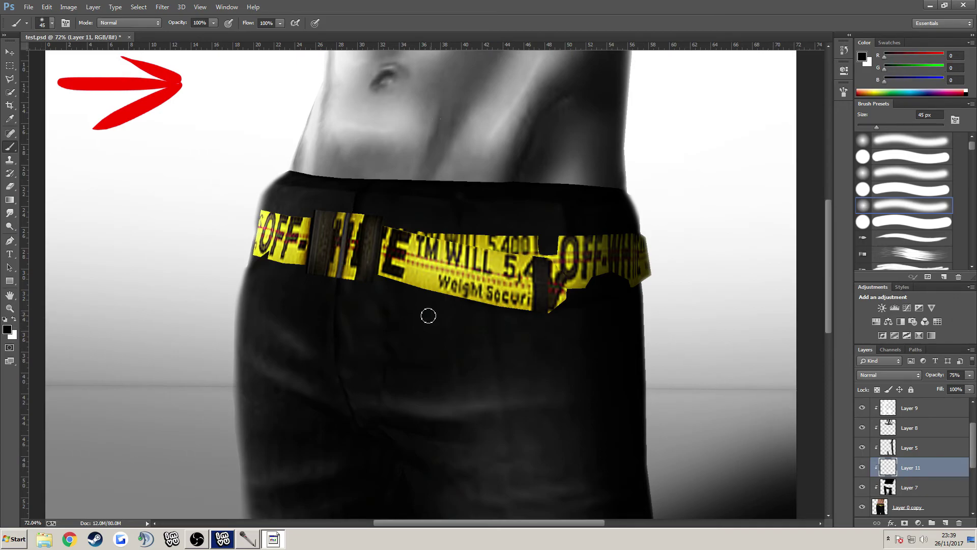
mouse_move(308, 279)
mouse_down()
mouse_move(382, 280)
mouse_move(563, 318)
mouse_move(572, 281)
mouse_move(581, 295)
mouse_move(626, 284)
mouse_up()
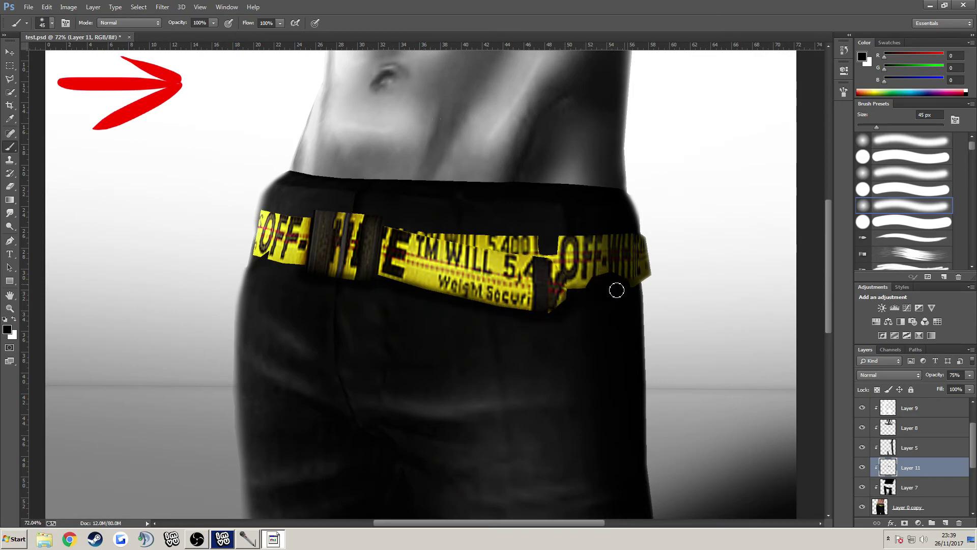
Shade the belt's upper edge and the area around the hanging strap in black, undoing the last stroke
mouse_move(407, 233)
mouse_down()
mouse_move(547, 258)
mouse_move(563, 268)
mouse_move(567, 299)
mouse_move(534, 254)
mouse_move(418, 234)
mouse_up()
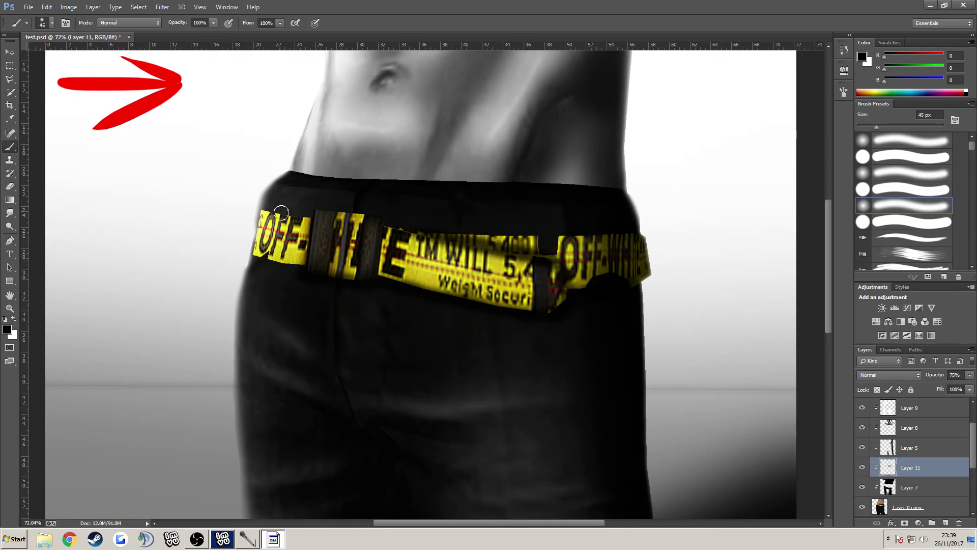
mouse_move(297, 268)
mouse_down()
mouse_move(260, 264)
mouse_move(298, 268)
mouse_up()
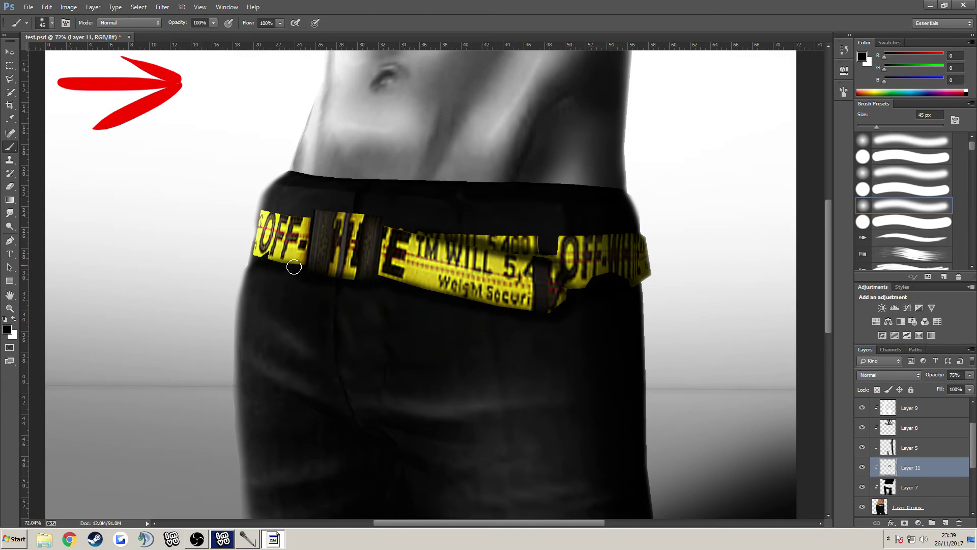
mouse_move(396, 224)
mouse_down()
mouse_move(510, 233)
mouse_move(638, 270)
mouse_move(634, 284)
mouse_move(566, 290)
mouse_move(666, 281)
mouse_move(581, 285)
mouse_move(657, 262)
mouse_move(651, 232)
mouse_move(647, 295)
mouse_move(646, 242)
mouse_move(648, 267)
mouse_move(584, 303)
mouse_up()
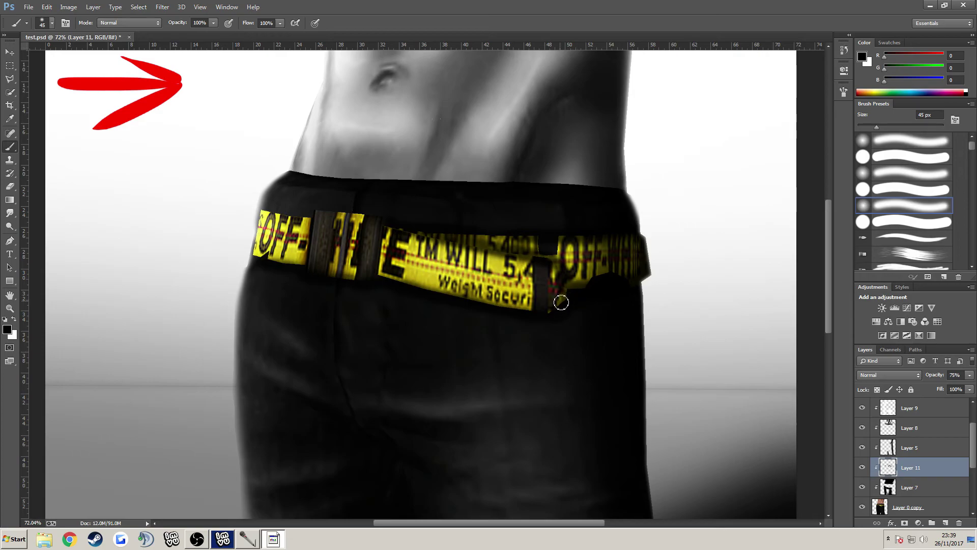
mouse_move(413, 281)
mouse_down()
mouse_move(378, 276)
mouse_move(521, 306)
mouse_up()
key(ctrl+z)
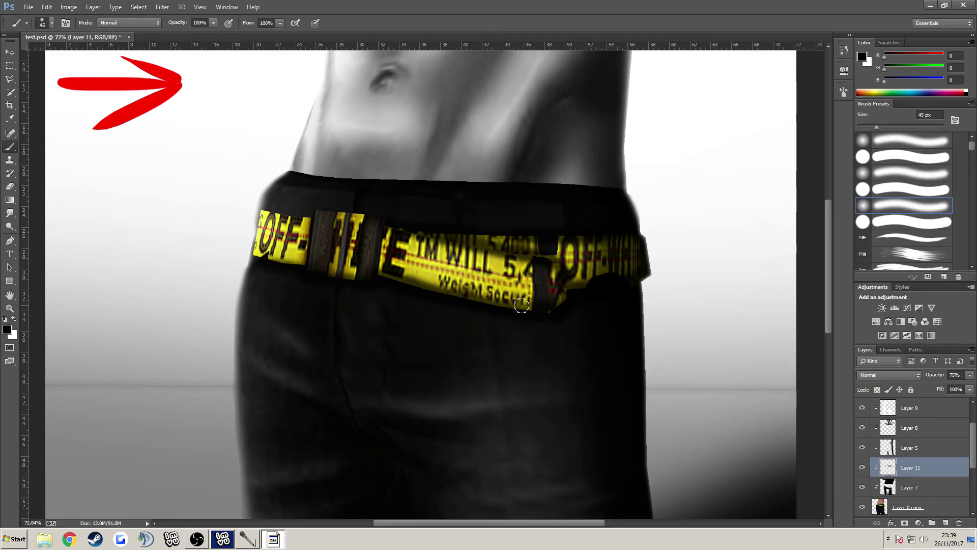
Erase the excess shadow from the yellow strap with the Eraser to bring its lettering back out
click(9, 186)
key(bracketleft)
key(bracketleft)
key(bracketleft)
mouse_move(387, 256)
mouse_down()
mouse_move(388, 267)
mouse_move(509, 296)
mouse_up()
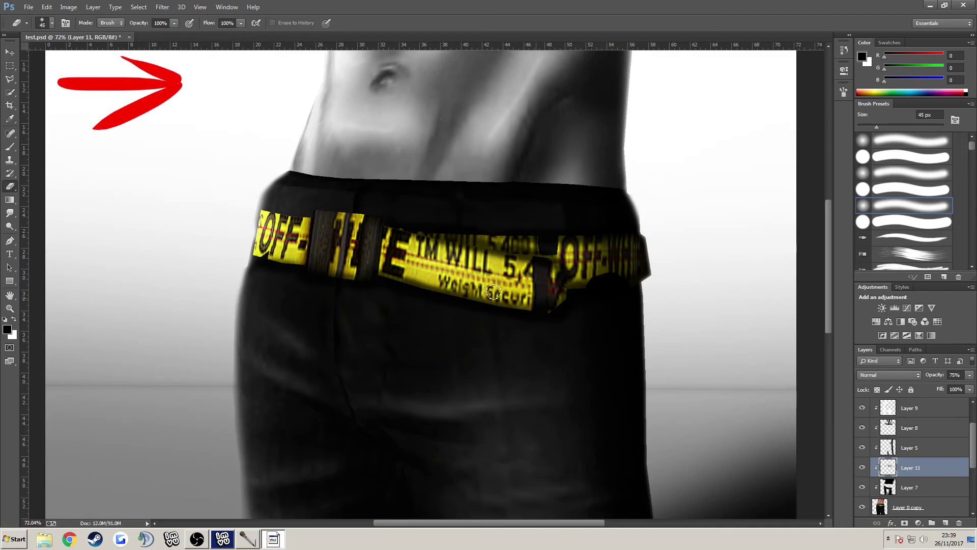
drag(407, 270, 534, 296)
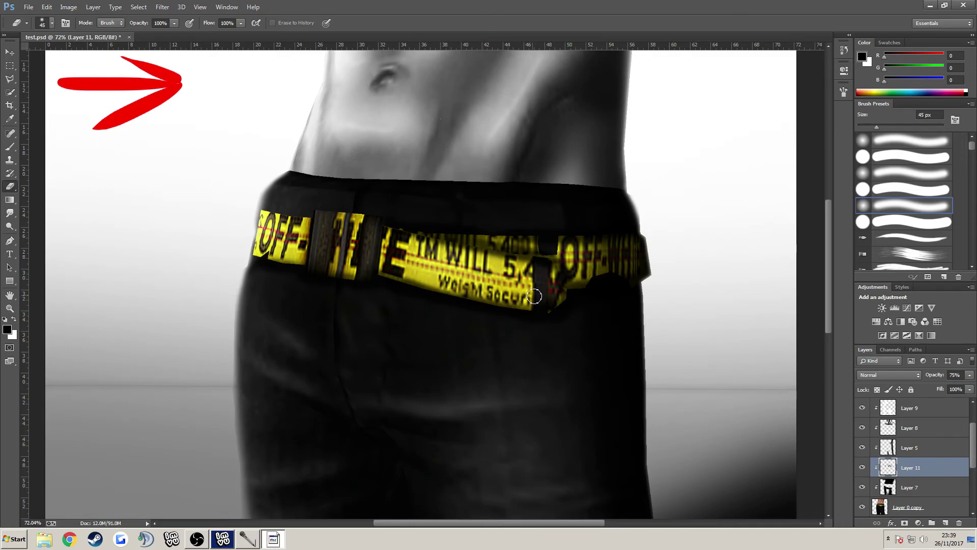
Examine the shaded belt up close and within the whole composition
scroll(474, 260, down, 5)
scroll(444, 264, up, 4)
scroll(515, 310, down, 1)
scroll(429, 277, down, 1)
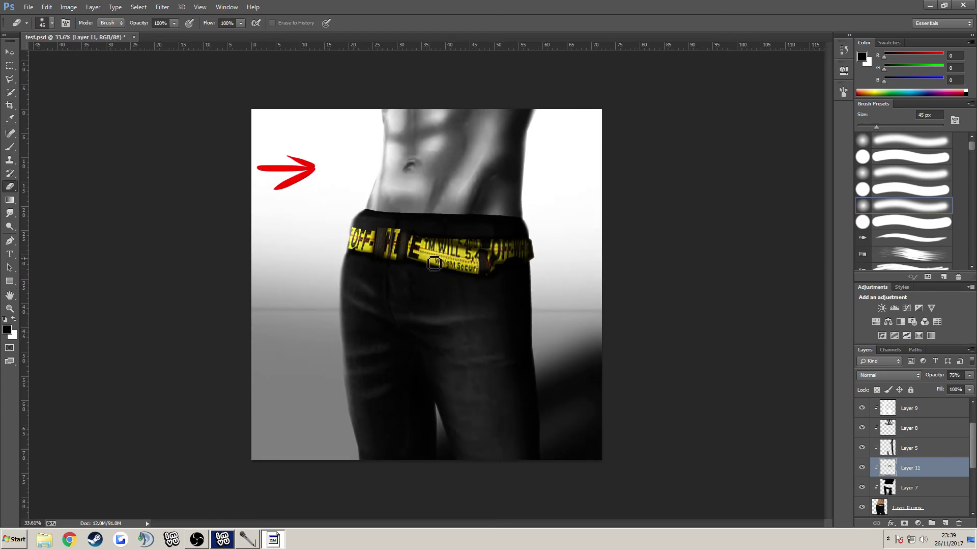
scroll(418, 255, down, 2)
scroll(416, 254, up, 1)
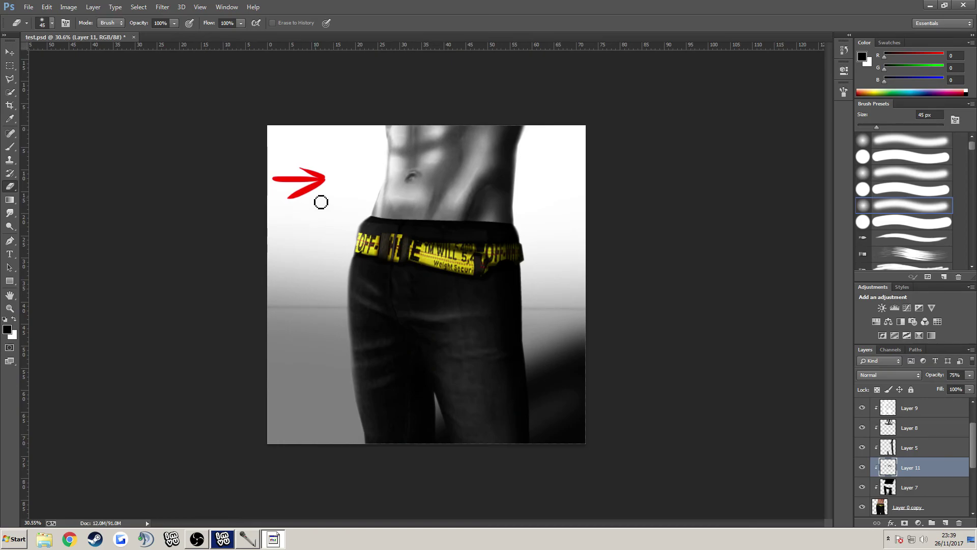
scroll(377, 249, up, 2)
scroll(361, 246, up, 5)
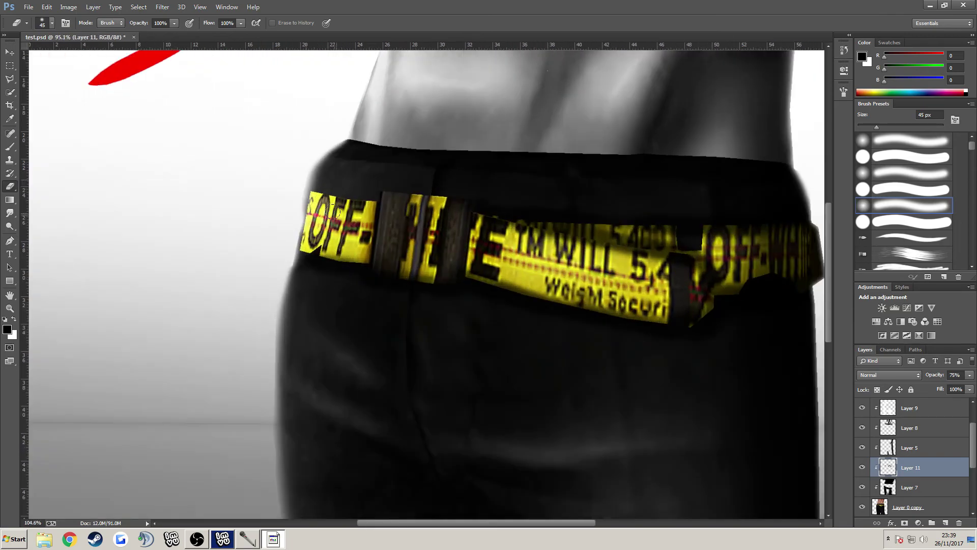
scroll(327, 200, down, 5)
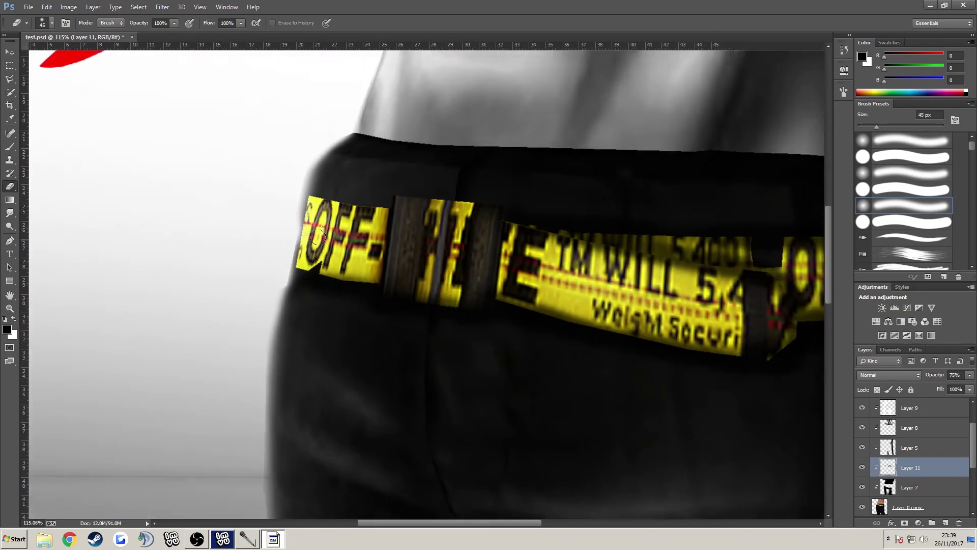
scroll(367, 175, down, 3)
scroll(366, 175, up, 1)
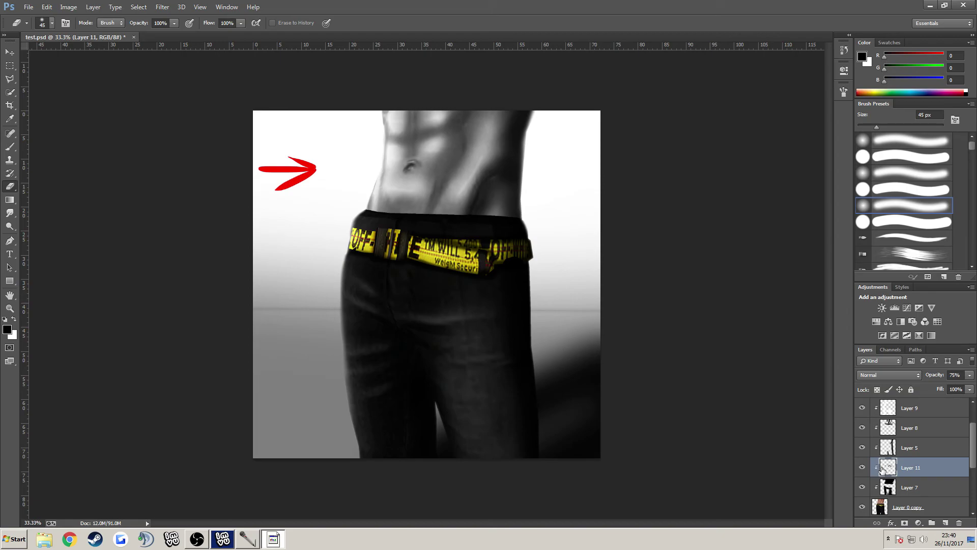
Hide Layer 6 to remove the red direction arrow from the picture
scroll(882, 469, up, 2)
click(863, 408)
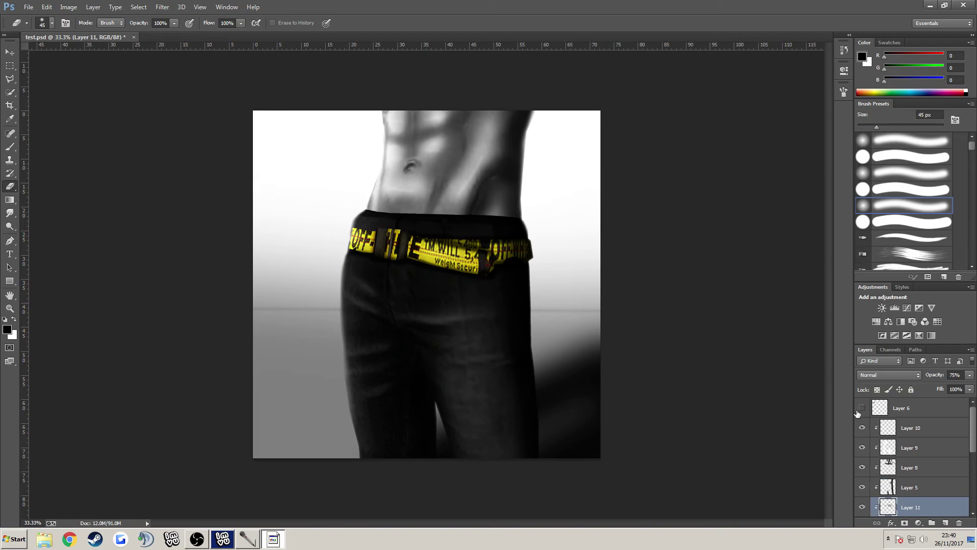
scroll(779, 448, down, 2)
scroll(738, 436, up, 2)
Save the artwork to the Desktop as a JPEG named test at Maximum quality 12, Baseline ("Standard")
click(29, 7)
click(41, 118)
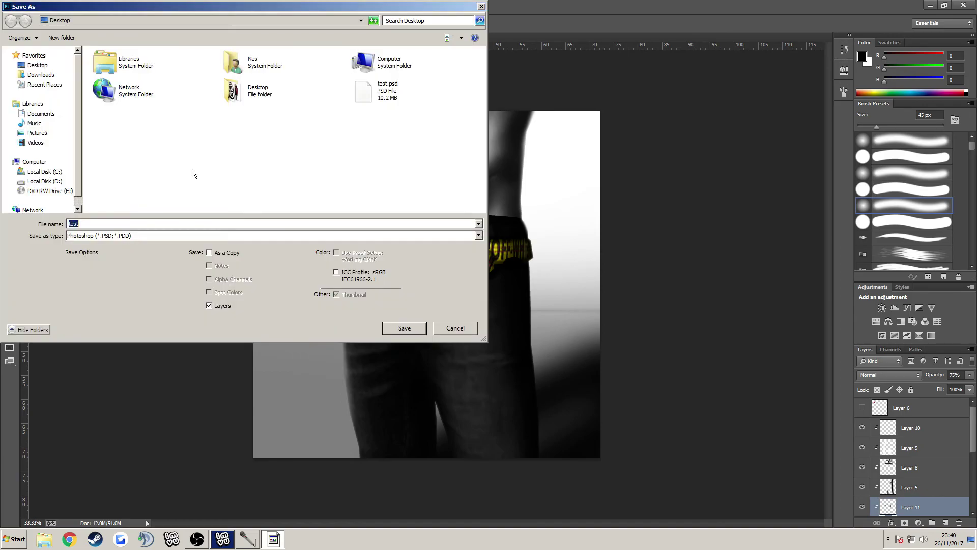
click(88, 237)
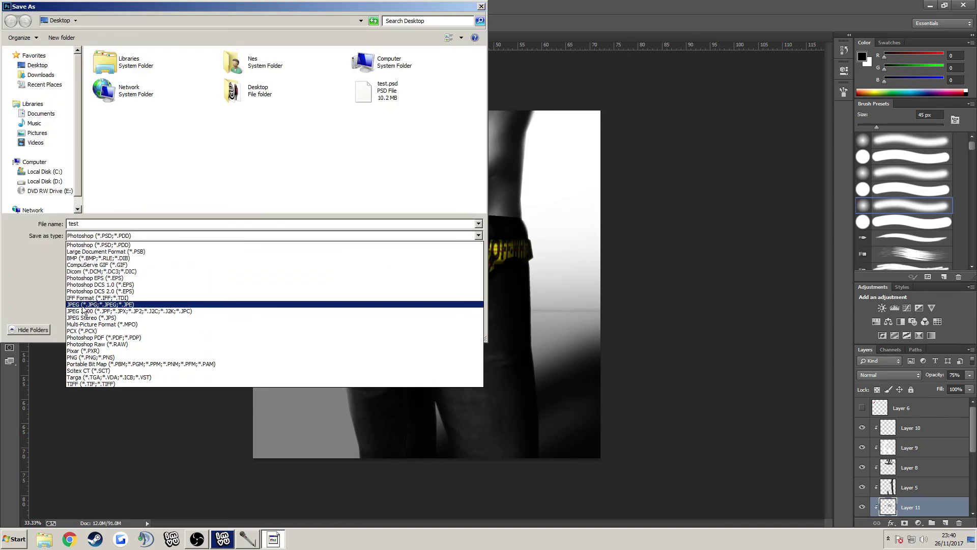
click(84, 305)
click(405, 329)
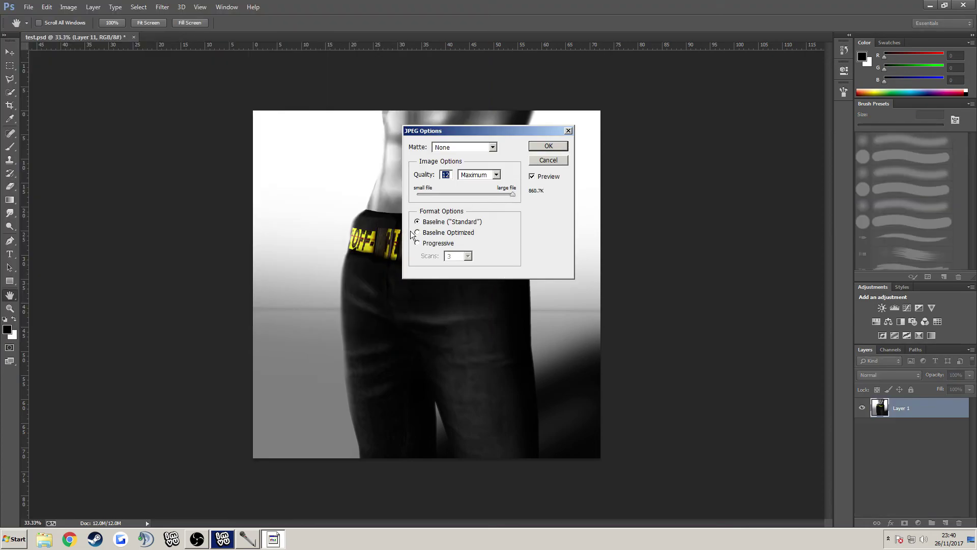
click(556, 149)
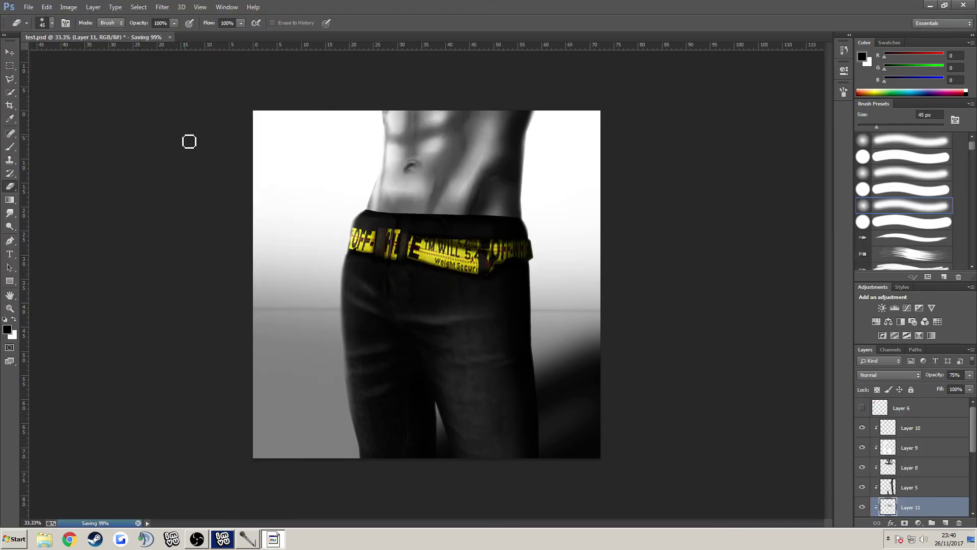
Create a new white document of 100 x 80 pixels at 92 pixels/inch in 16-bit RGB color
click(28, 6)
click(31, 18)
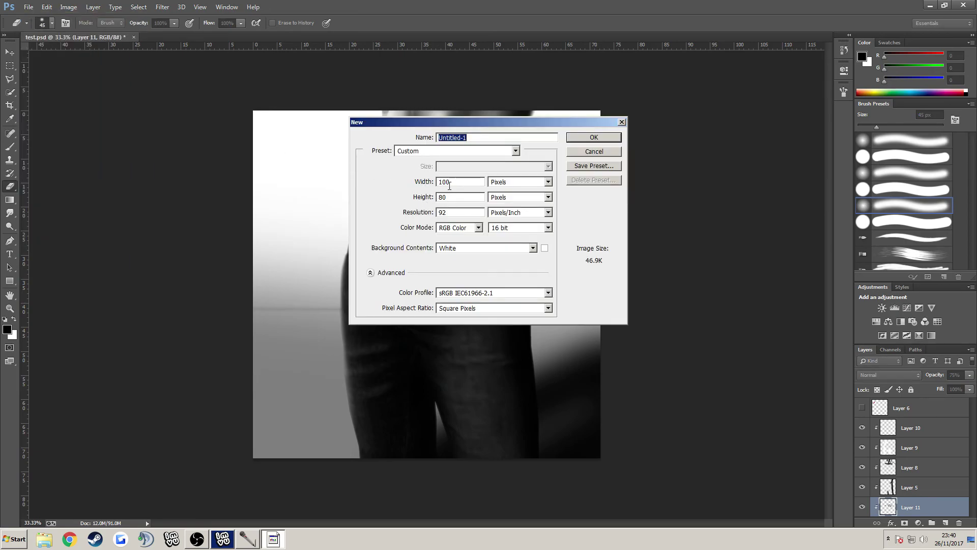
click(594, 137)
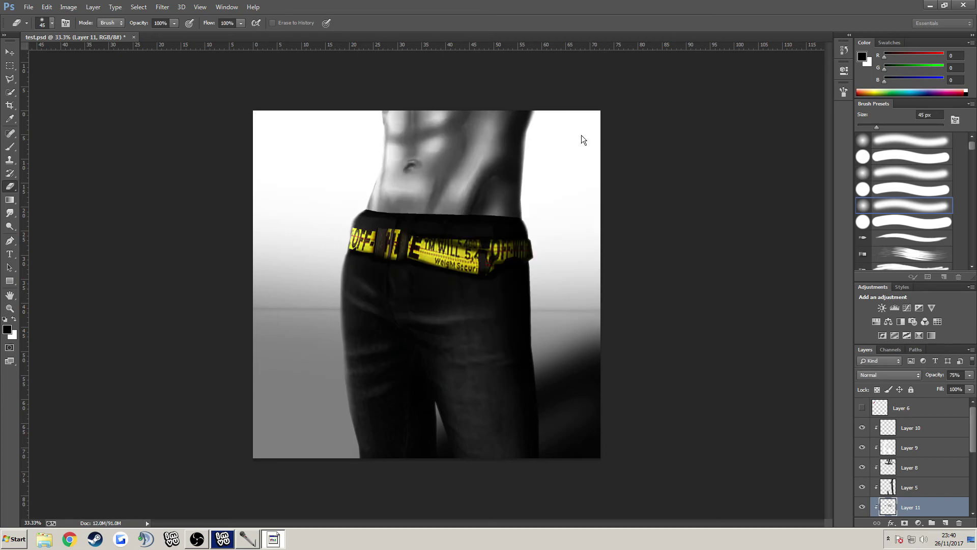
Place the test JPEG as an embedded image, scale it to about 4.39%, and shift it so the belt and torso fill the canvas
click(28, 6)
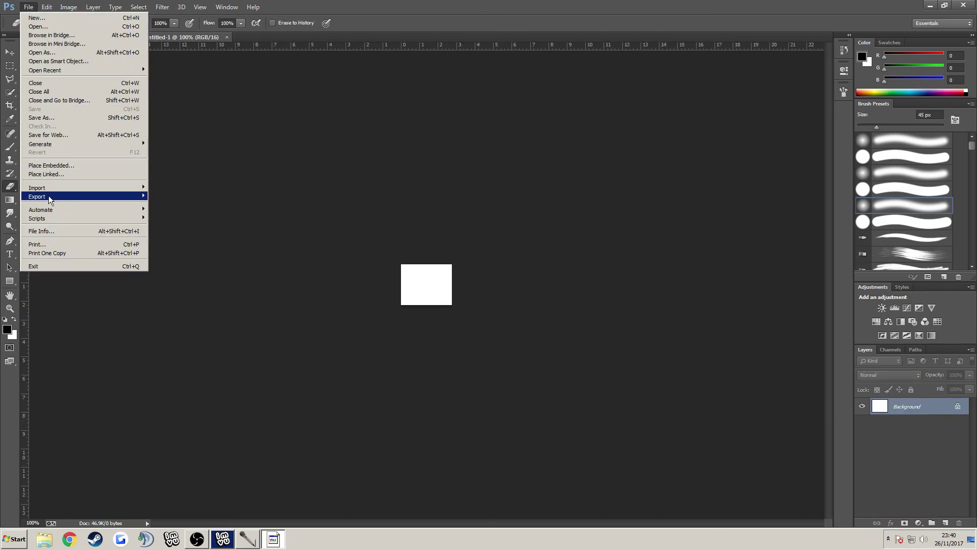
click(45, 168)
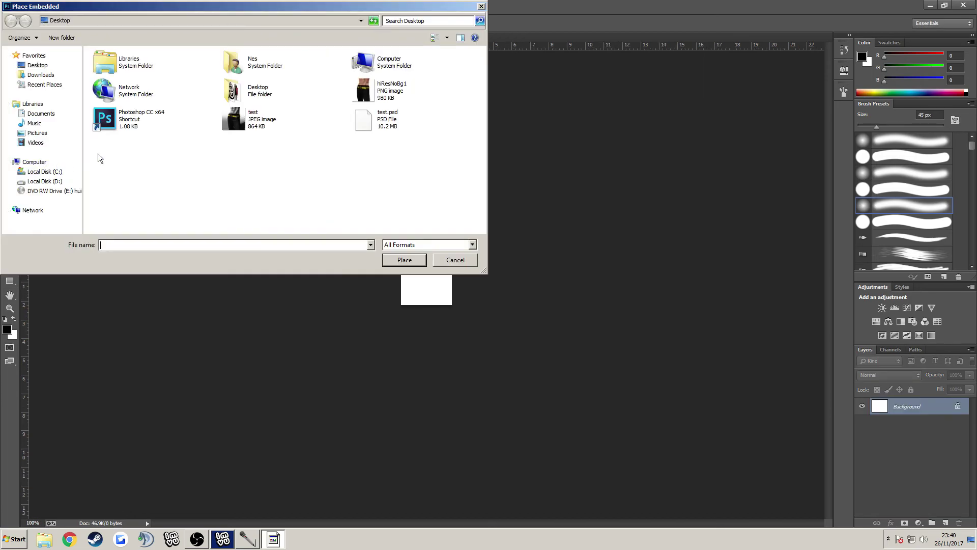
double_click(280, 125)
scroll(427, 285, up, 5)
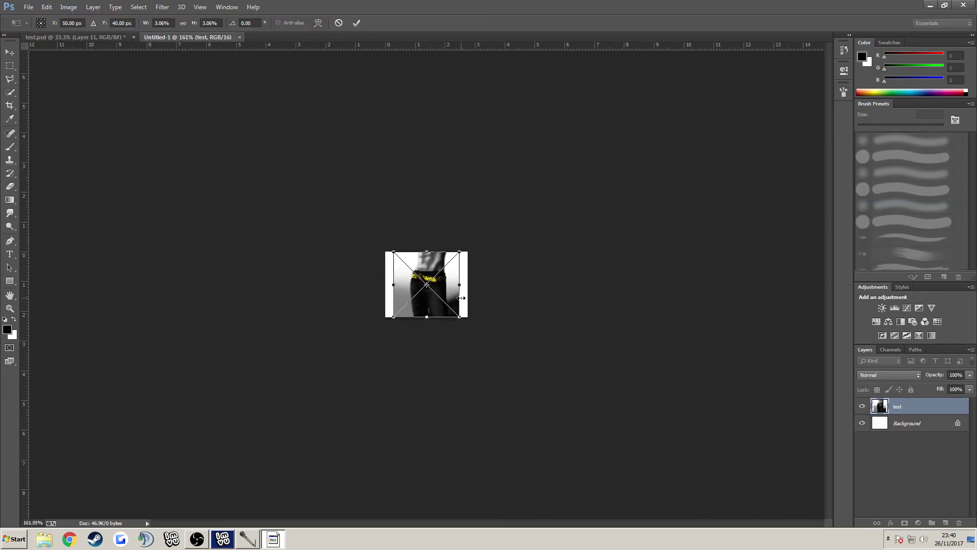
drag(498, 355, 528, 386)
drag(501, 333, 502, 358)
key(Return)
key(e)
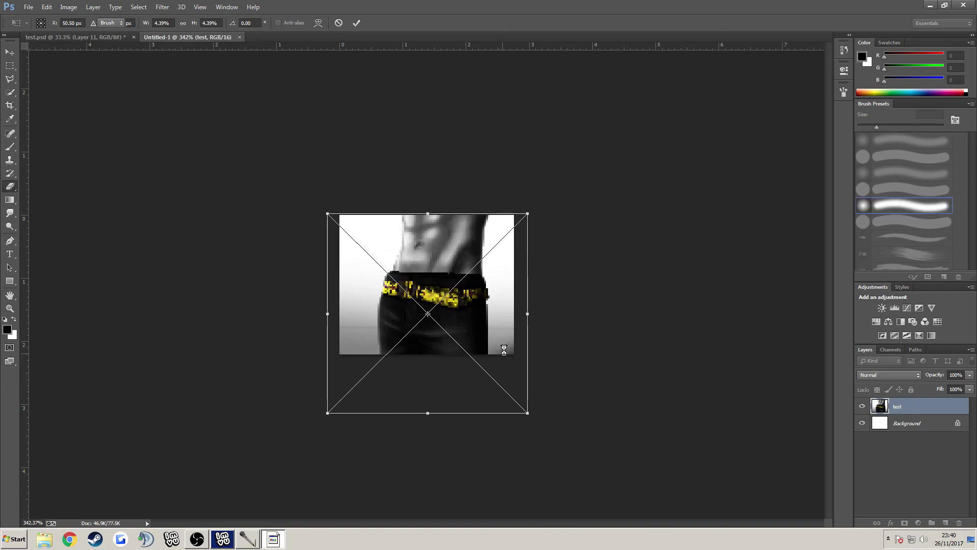
Add a new layer and write "Vult" on it in black 18 pt Impact over the torso
scroll(504, 352, down, 6)
scroll(520, 356, up, 2)
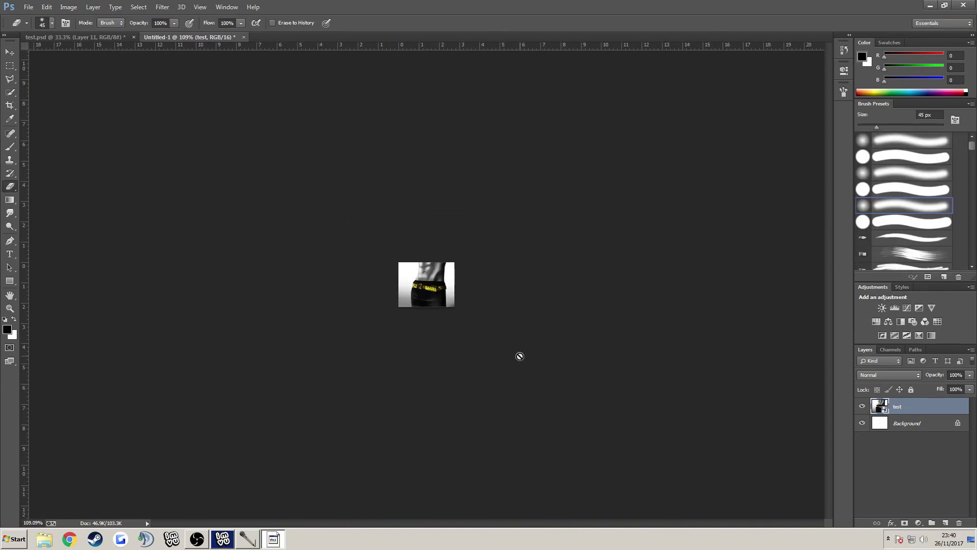
scroll(506, 351, up, 3)
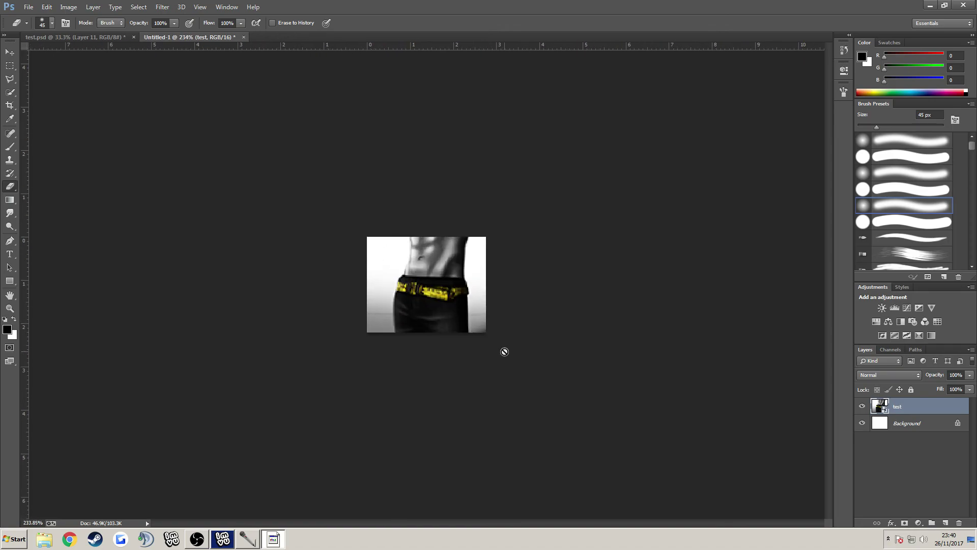
click(946, 523)
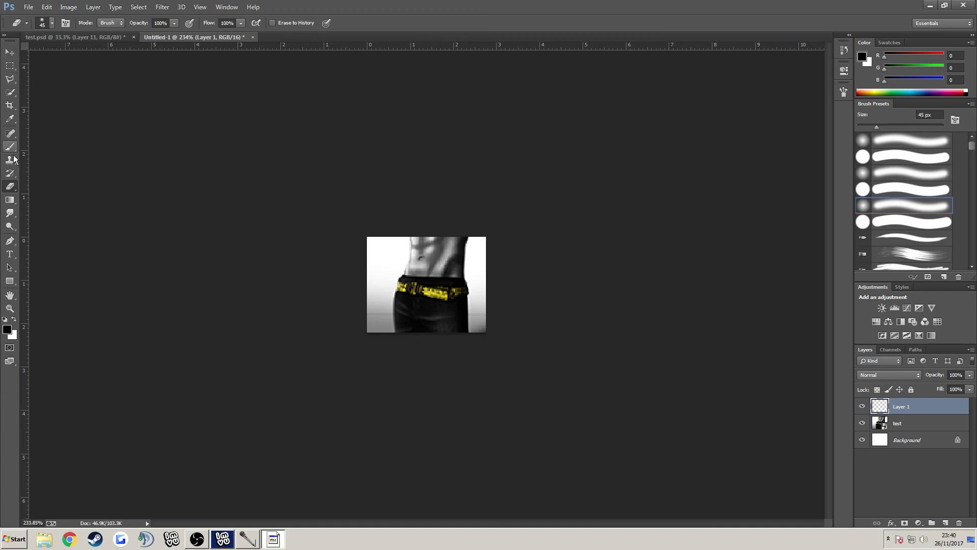
click(10, 254)
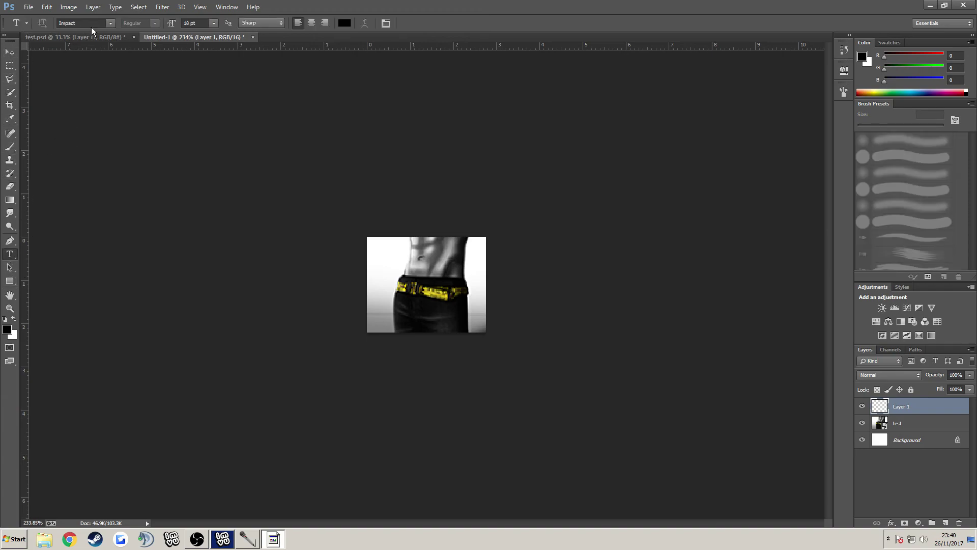
drag(375, 248, 495, 295)
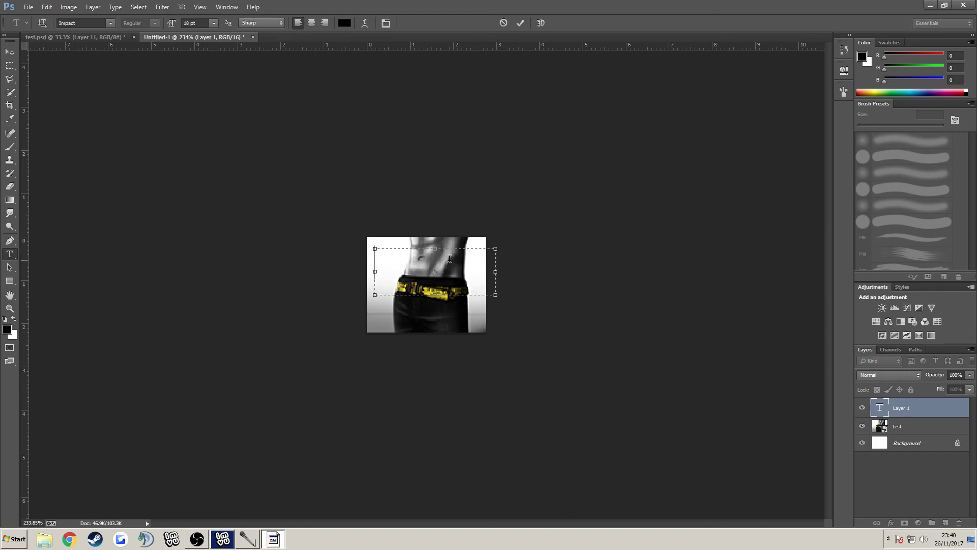
text(Vult)
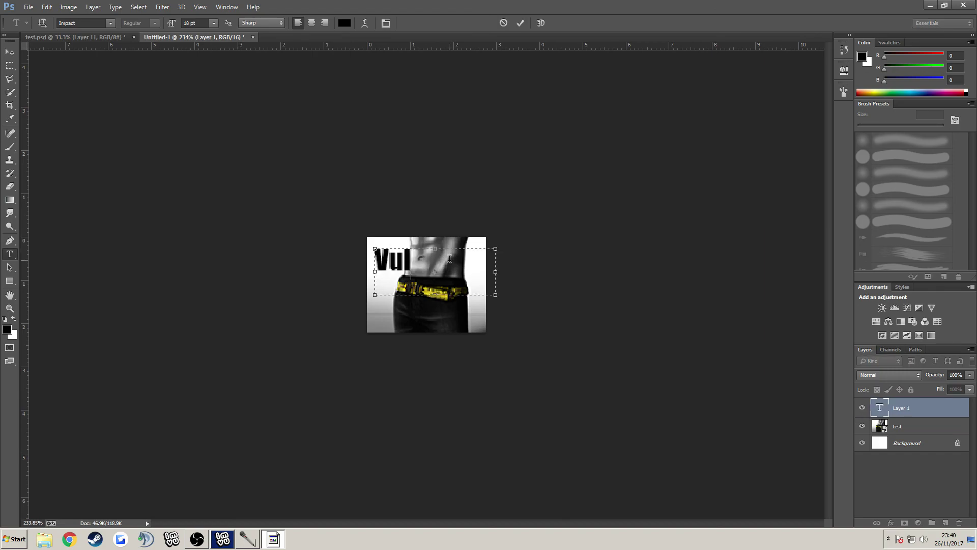
Shrink the "Vult" text with Free Transform and place it in the icon's upper-left corner
click(9, 66)
key(ctrl+t)
drag(420, 262, 412, 250)
drag(481, 278, 422, 256)
key(Return)
scroll(489, 273, down, 5)
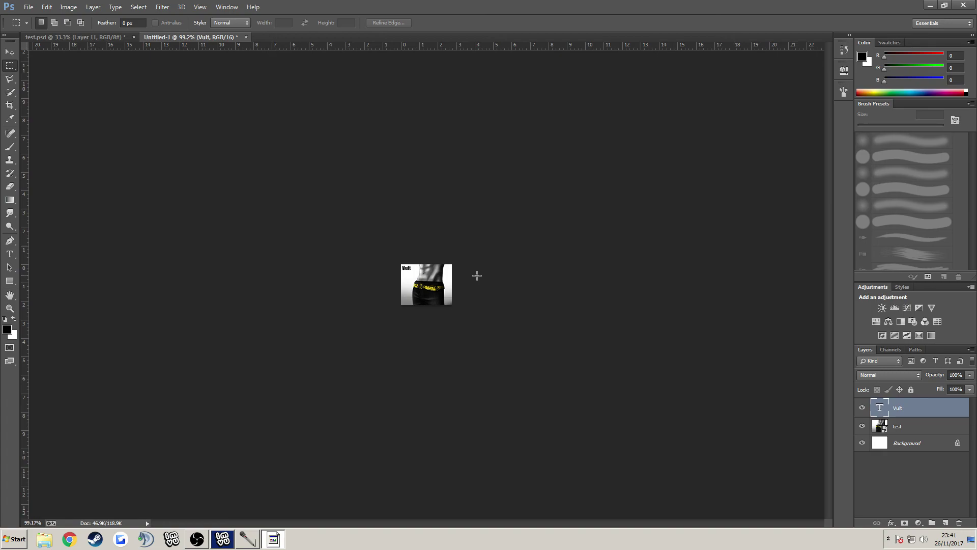
Examine the finished icon's belt and "Vult" label at several magnifications and compare it with the full-size artwork in test.psd
scroll(477, 276, up, 5)
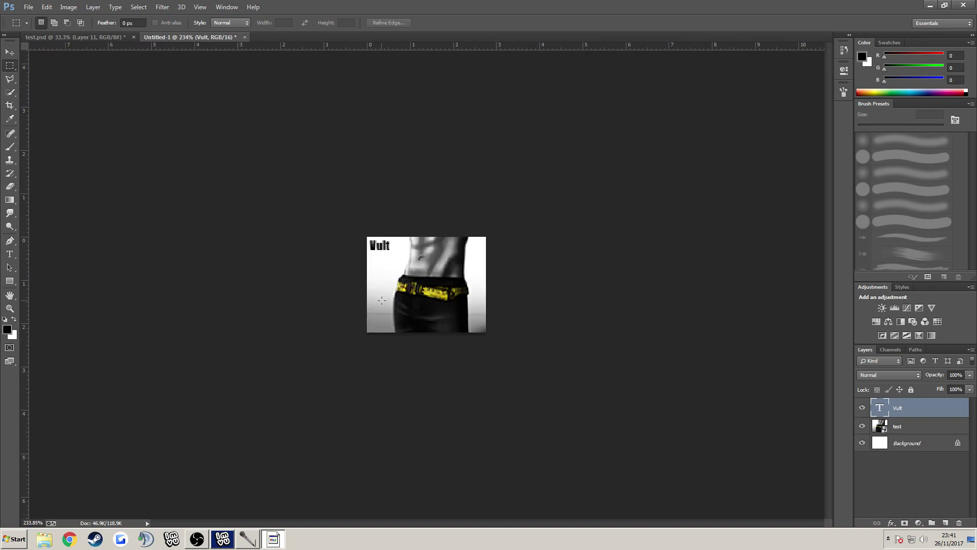
scroll(402, 262, down, 2)
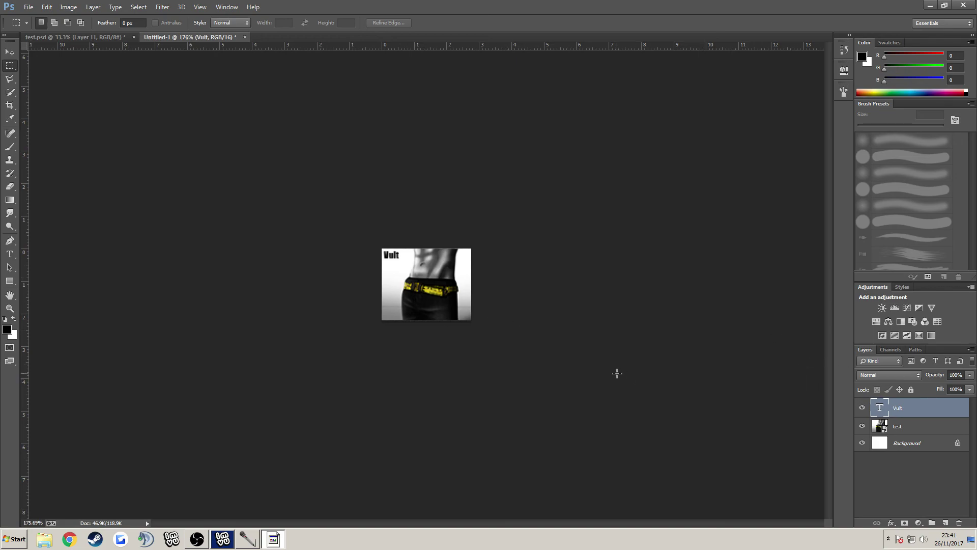
scroll(531, 352, up, 4)
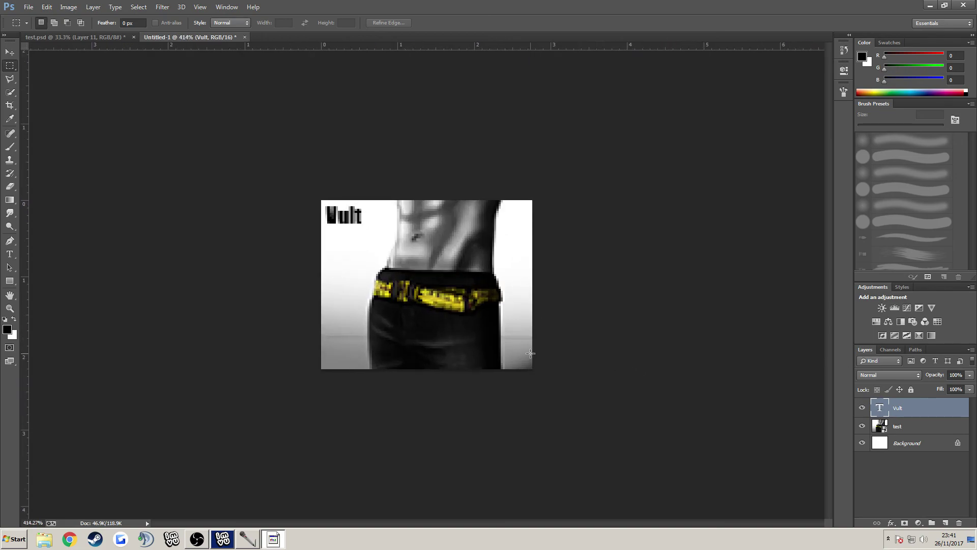
scroll(541, 354, down, 4)
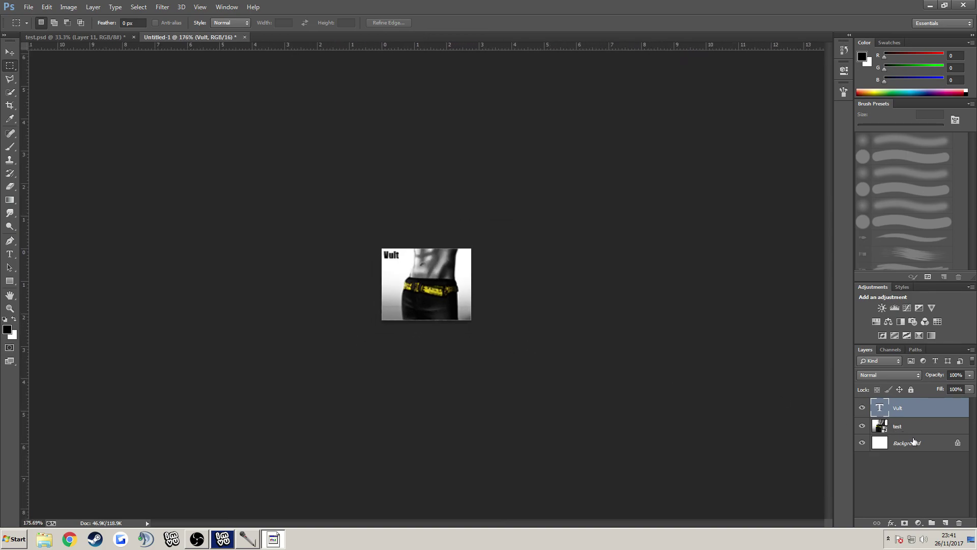
scroll(476, 312, down, 2)
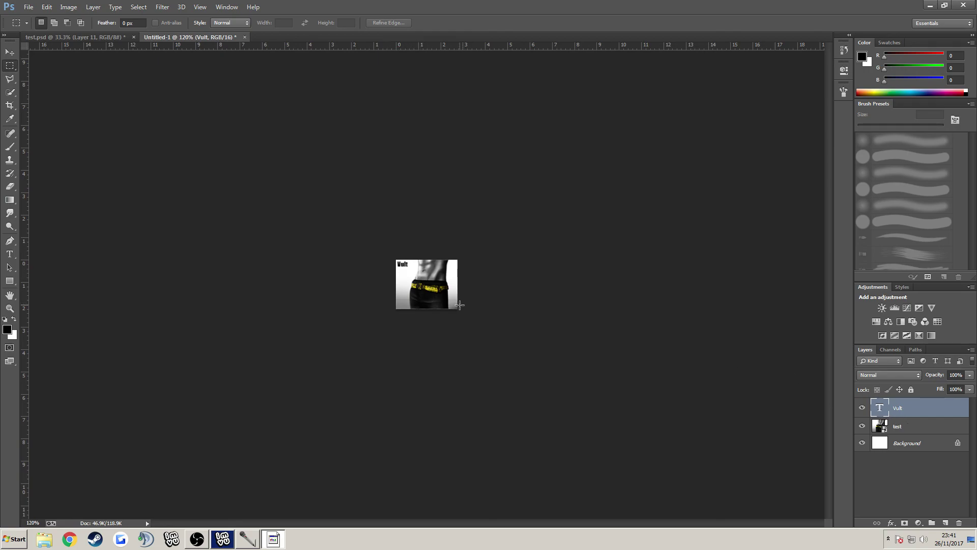
scroll(410, 289, up, 2)
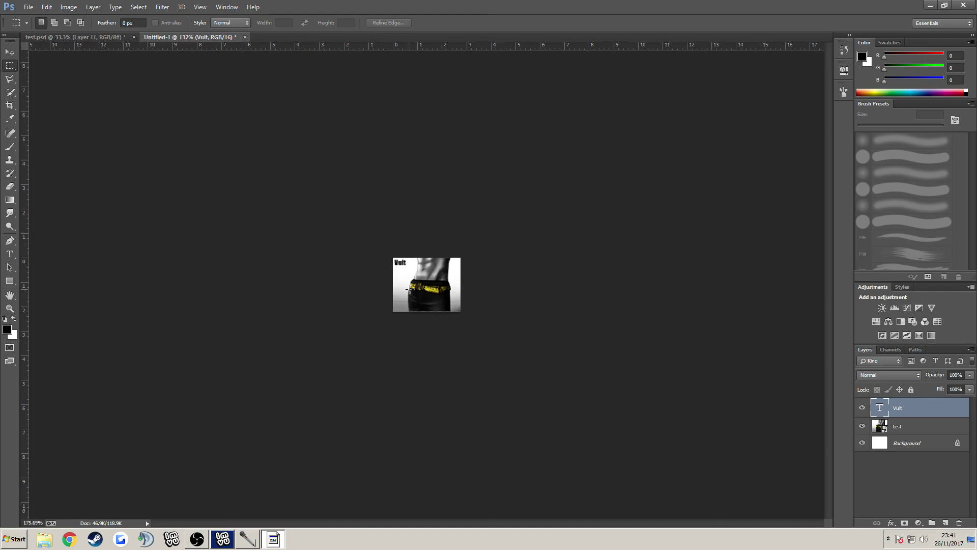
scroll(410, 289, up, 3)
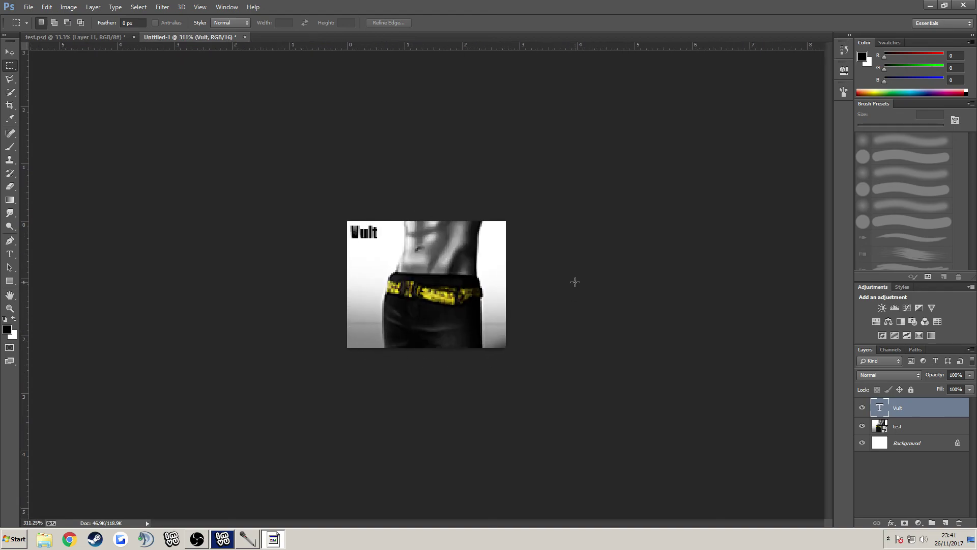
scroll(460, 268, down, 5)
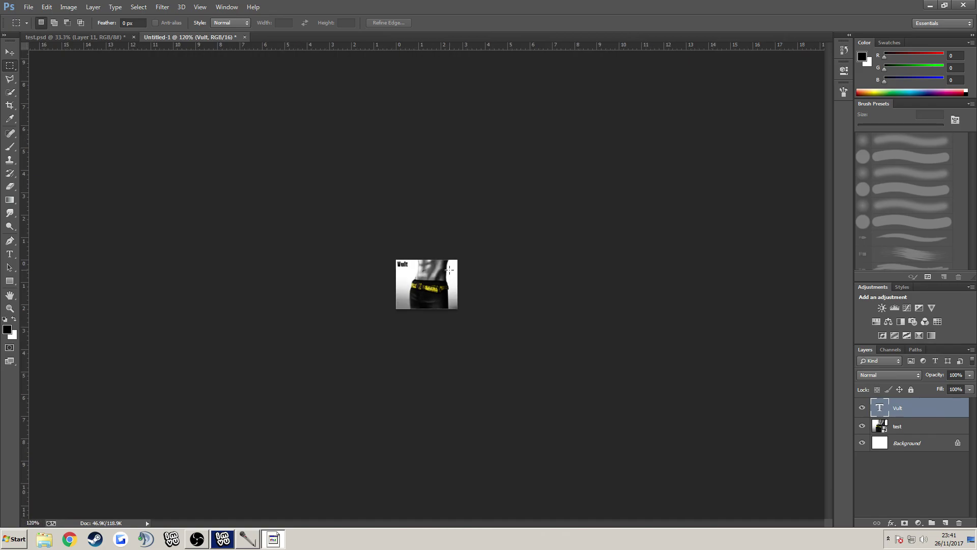
click(73, 39)
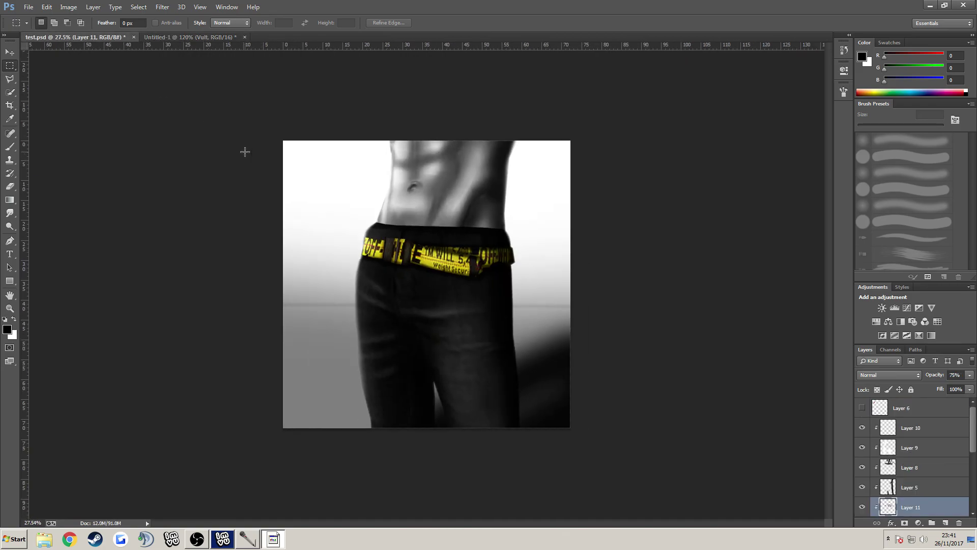
scroll(245, 152, down, 1)
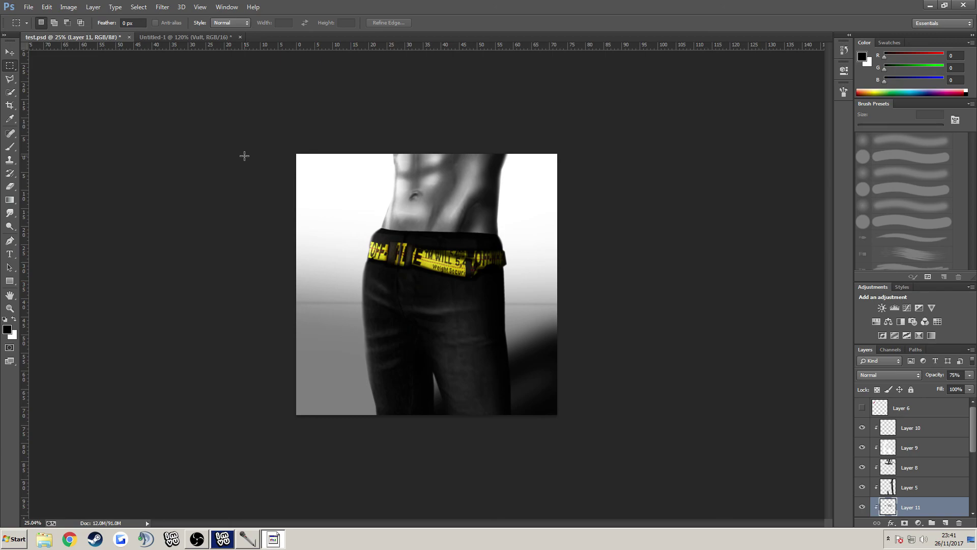
click(165, 39)
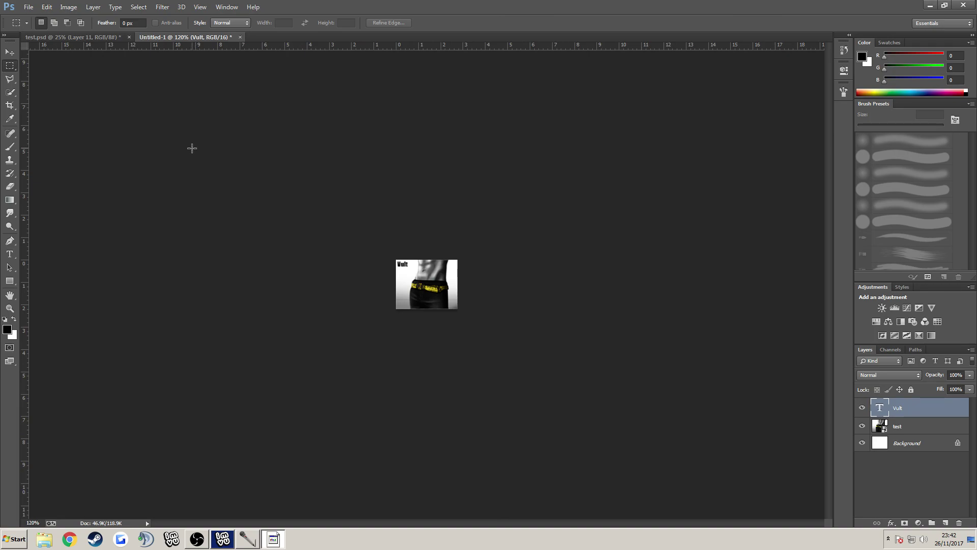